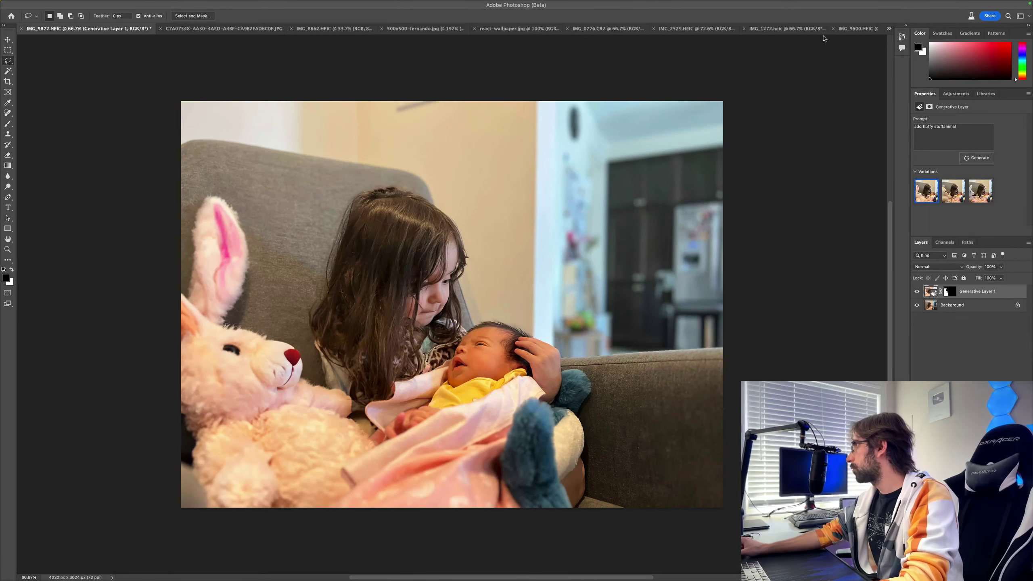
# - Browse the open photos, return to the girl-and-baby photo, and compare it with and without the generated bunny
pyautogui.click(201, 29)
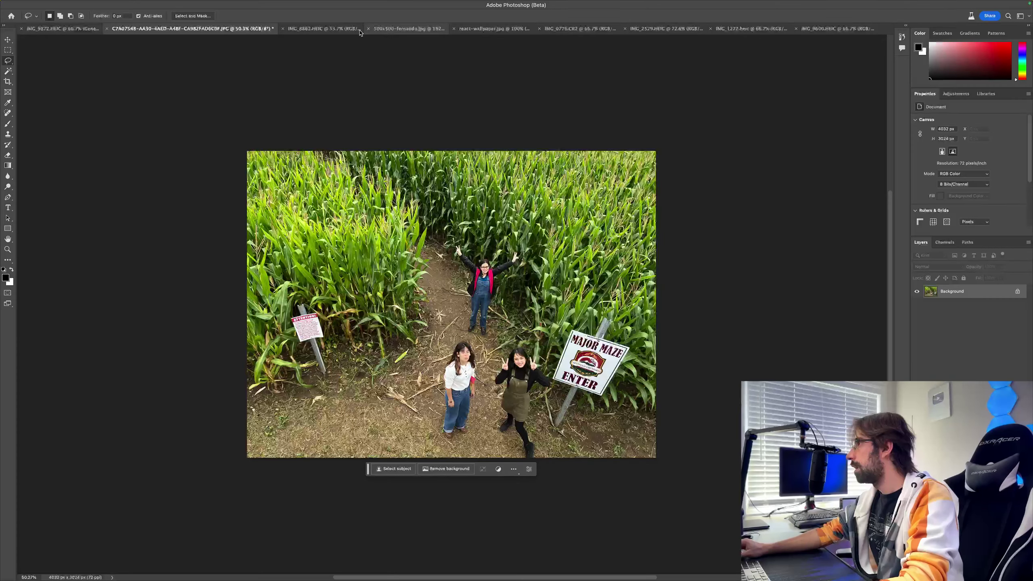
pyautogui.click(422, 30)
pyautogui.click(519, 33)
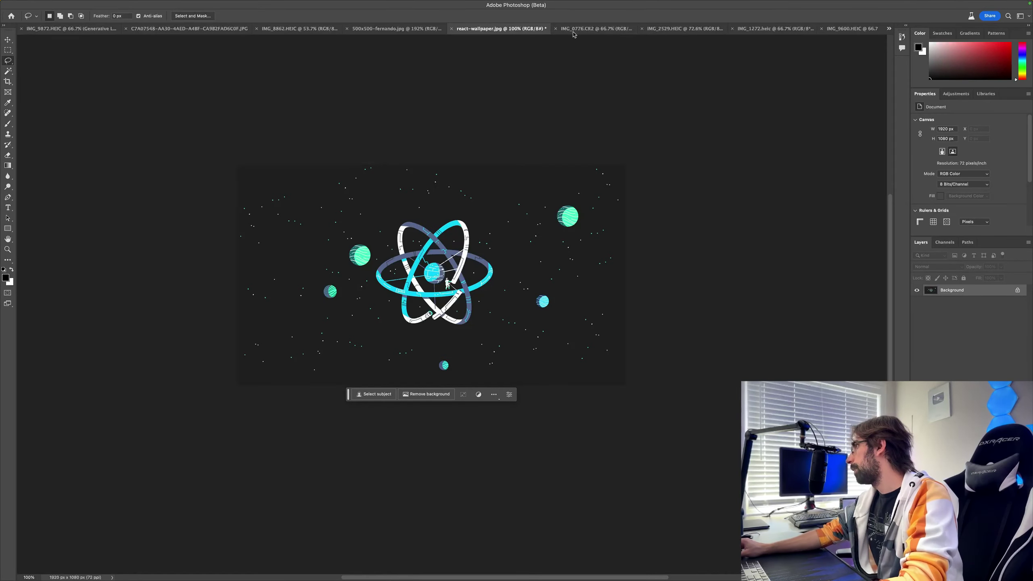
pyautogui.click(564, 33)
pyautogui.click(96, 30)
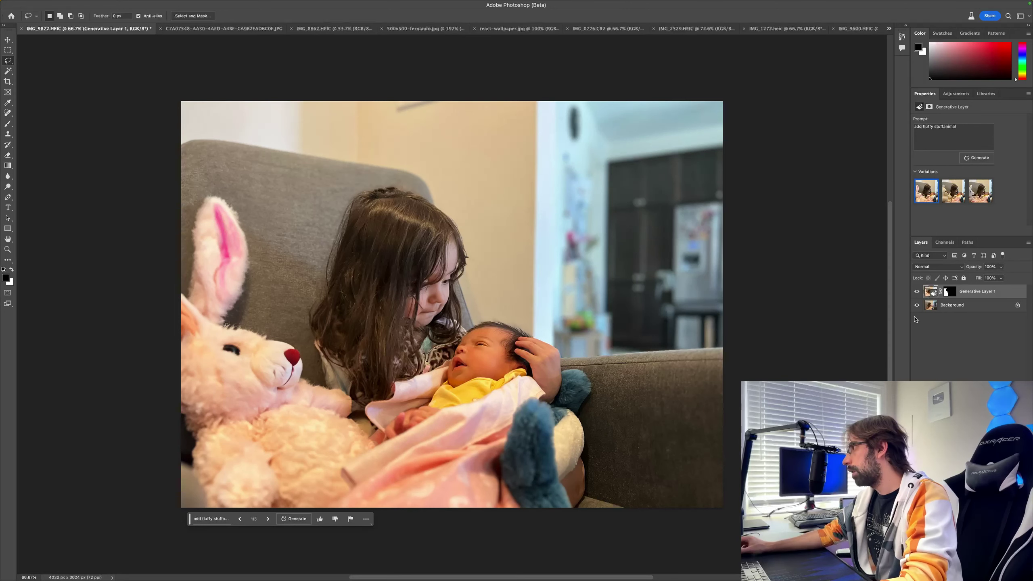
pyautogui.click(916, 292)
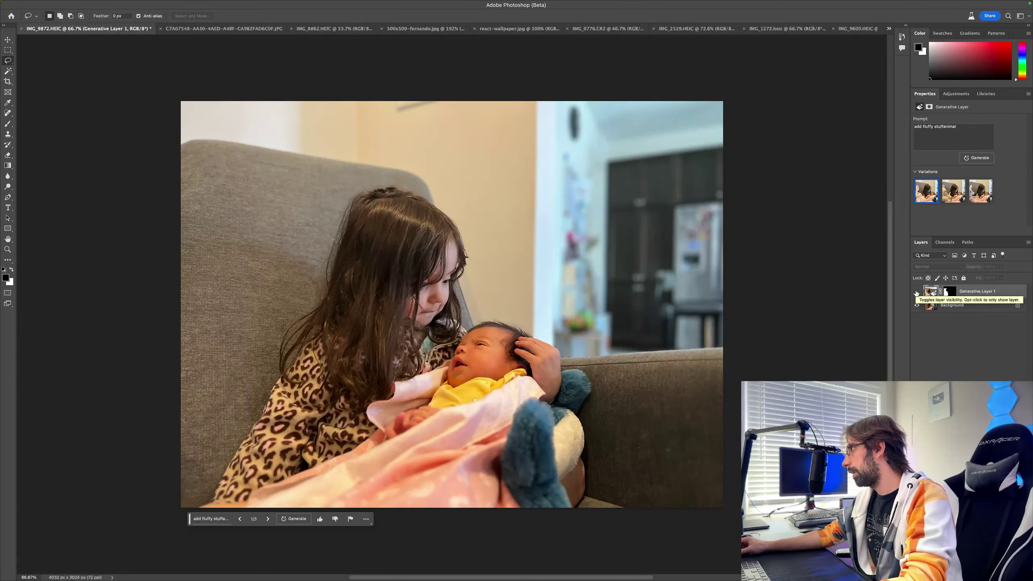
pyautogui.click(917, 292)
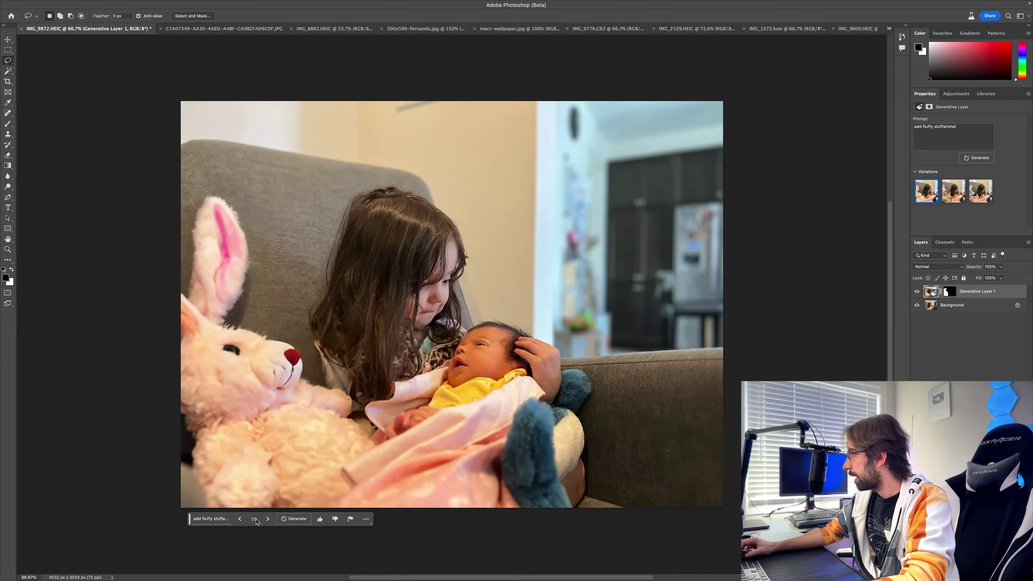
# - Compare the generated plush-toy variations and settle on the pink bunny
pyautogui.click(268, 521)
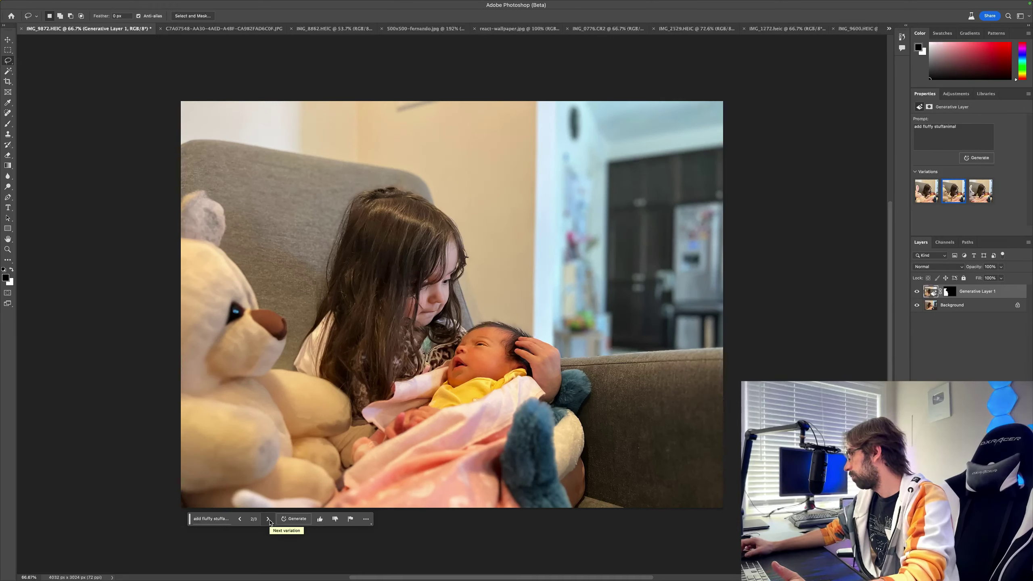
pyautogui.click(268, 520)
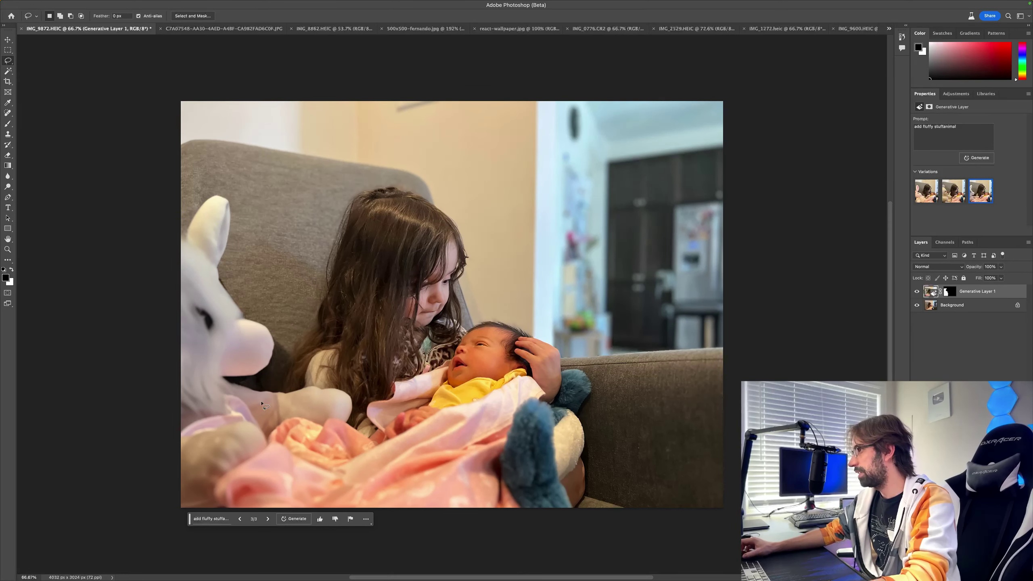
pyautogui.click(268, 519)
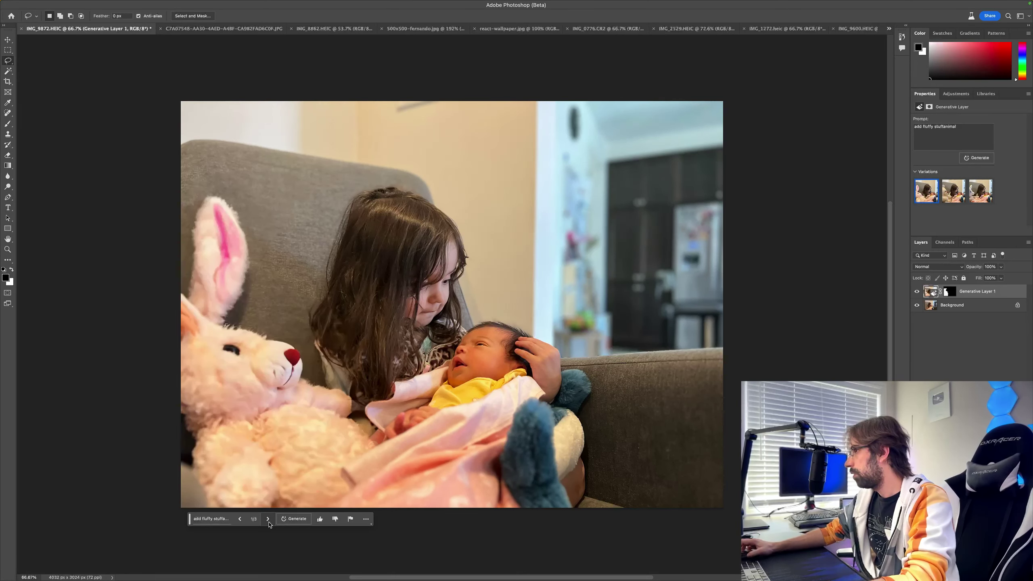
pyautogui.click(268, 521)
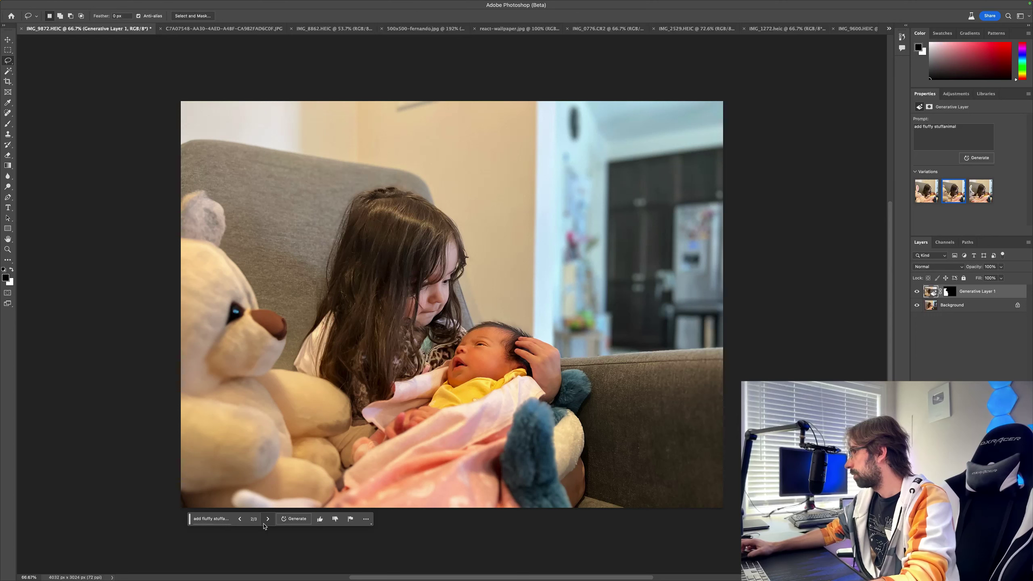
pyautogui.click(240, 520)
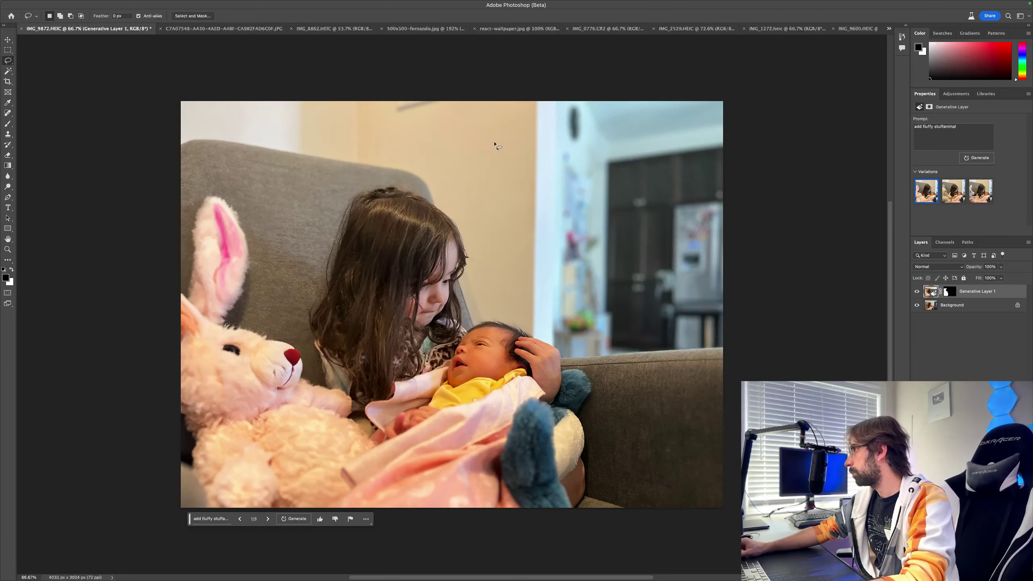
# - Lasso the wall above the girl's head and enter the prompt 'add a frame with kids made art'
pyautogui.moveTo(540, 117); pyautogui.dragTo(407, 153)
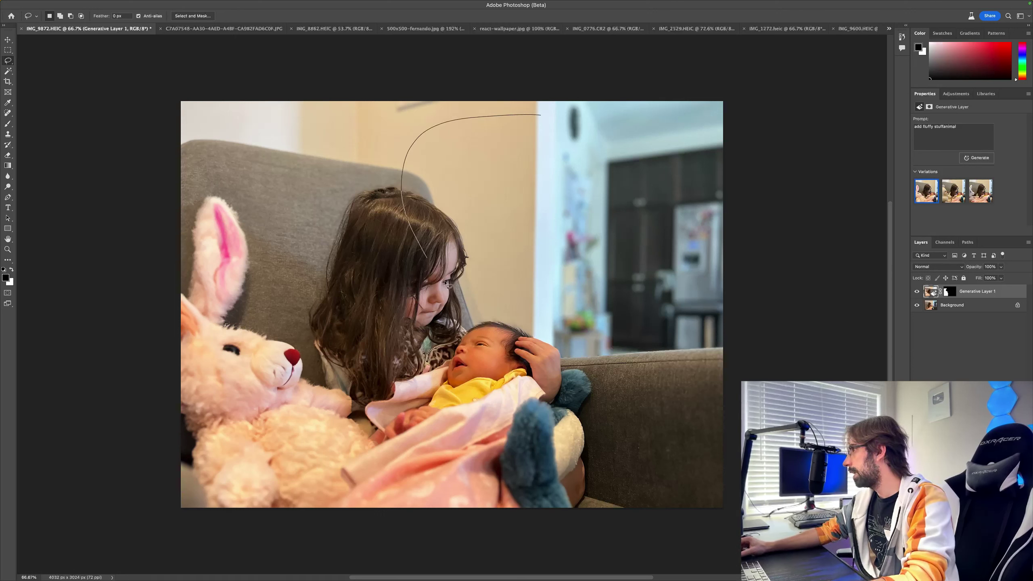
pyautogui.moveTo(568, 261); pyautogui.dragTo(567, 262)
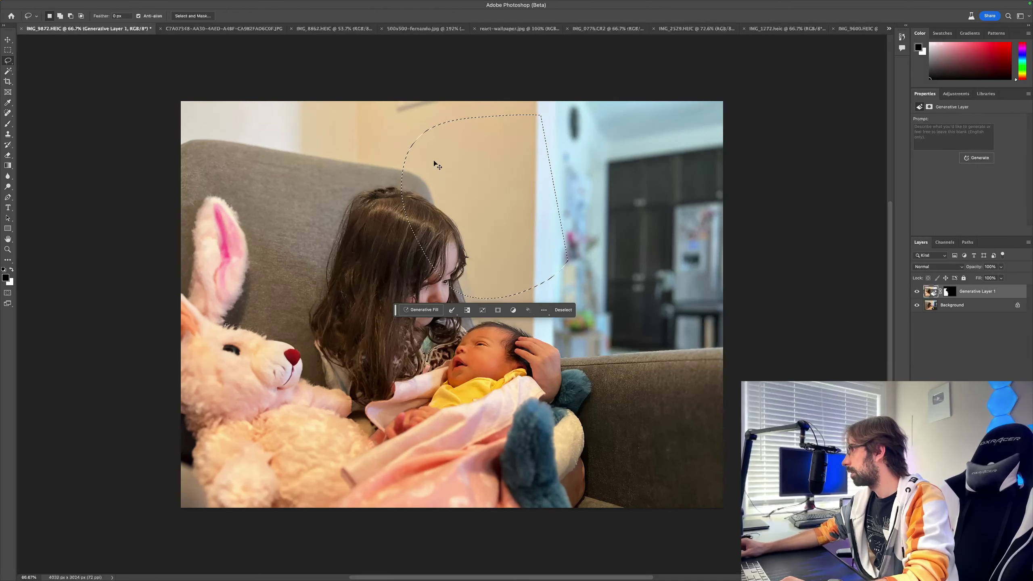
pyautogui.click(383, 133)
pyautogui.moveTo(383, 132); pyautogui.dragTo(485, 115)
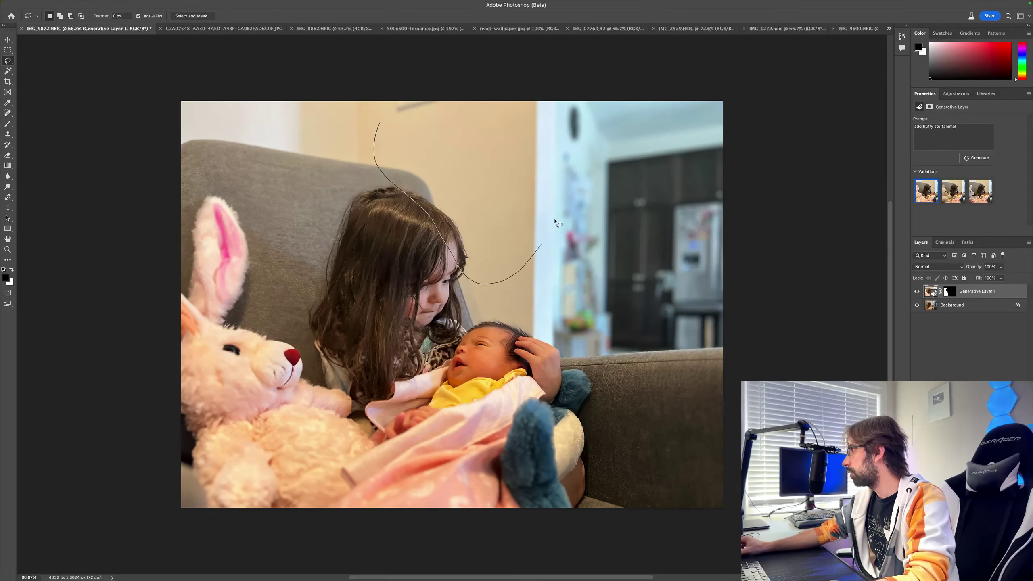
pyautogui.moveTo(385, 122); pyautogui.dragTo(385, 123)
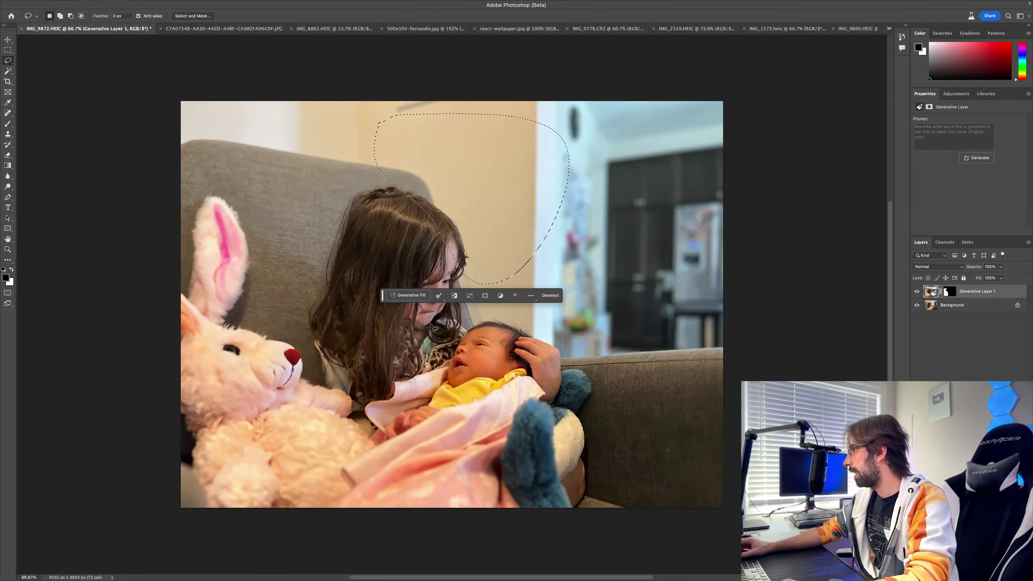
pyautogui.write('add a frame with')
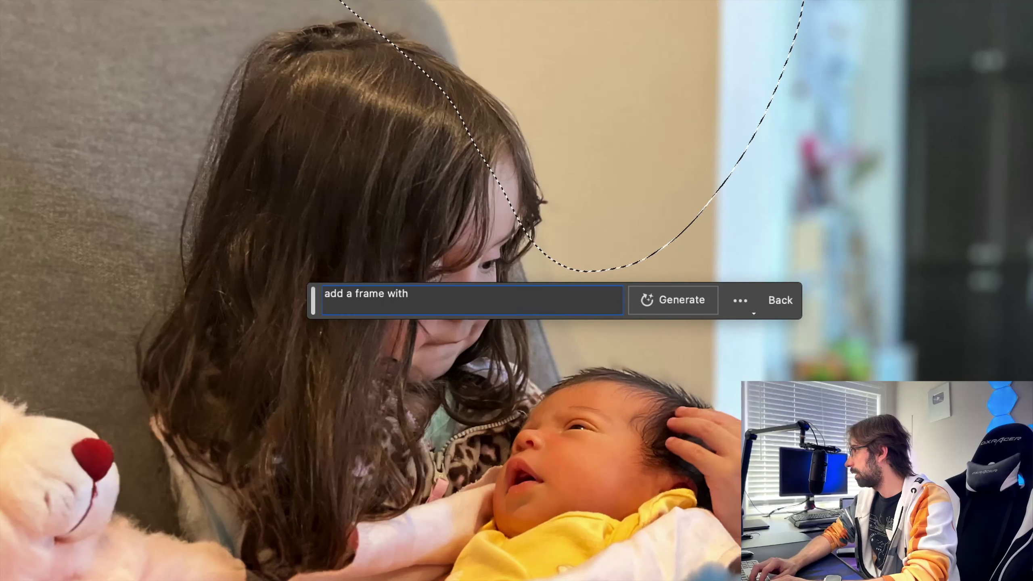
pyautogui.write(' kids ')
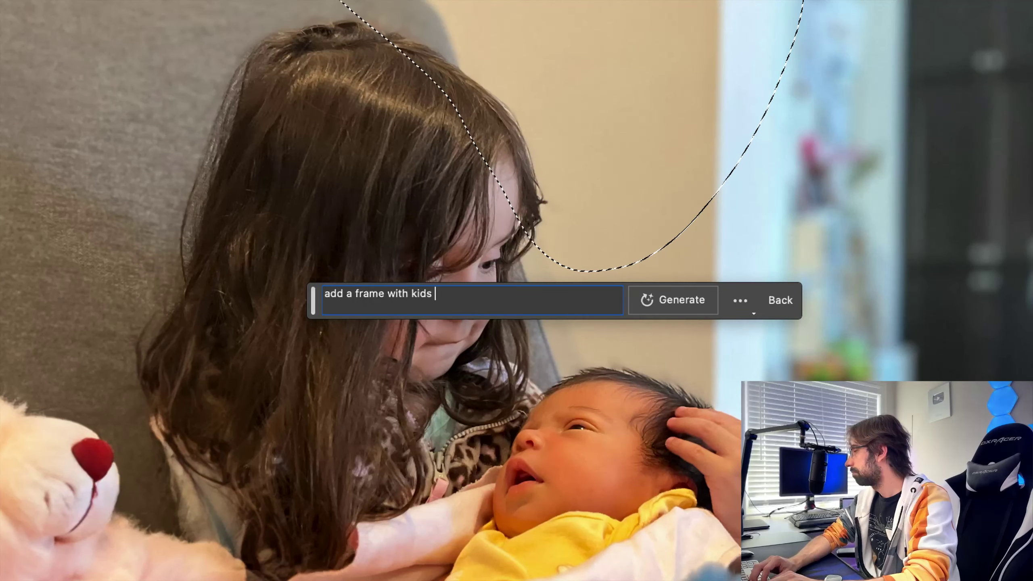
pyautogui.write('ma')
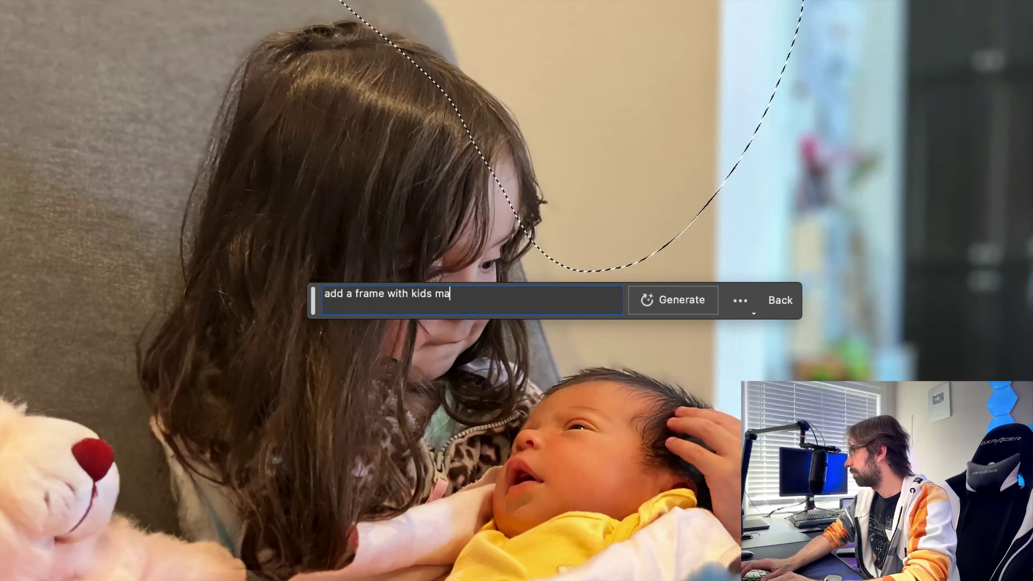
pyautogui.write('de art')
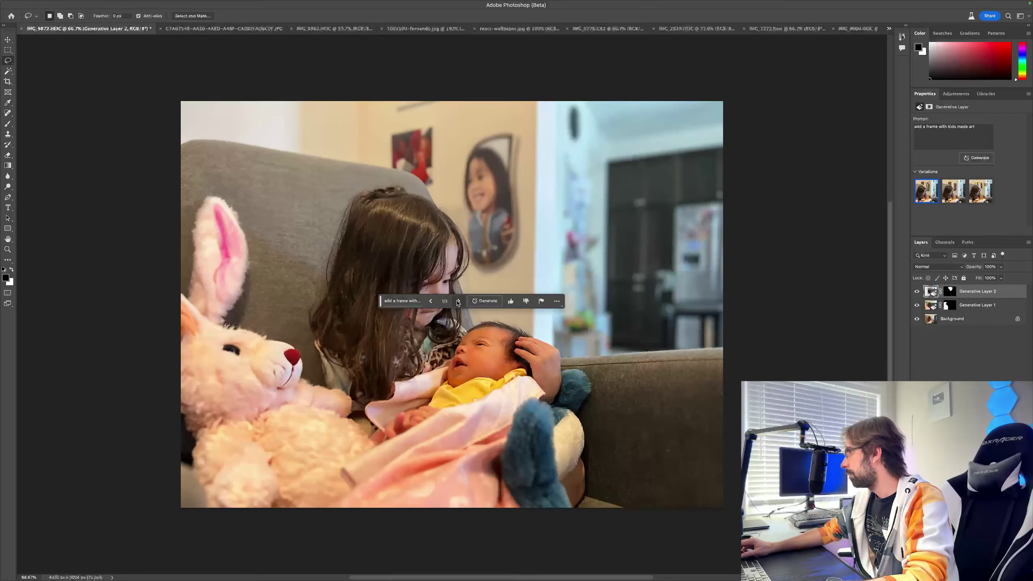
# - Step to variation 3/3, the colourful paper banner, and drag the task bar off the wall art
pyautogui.click(458, 301)
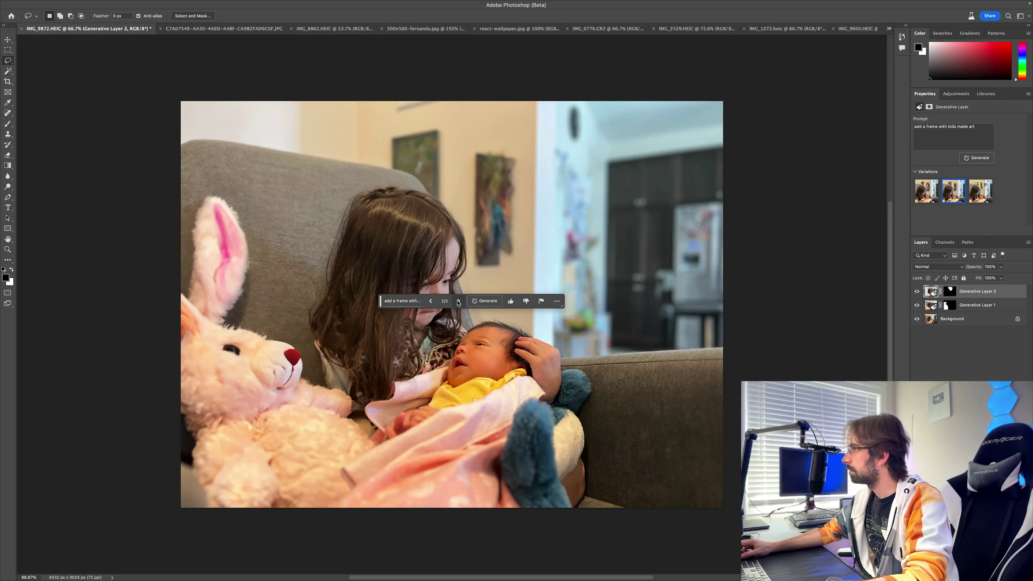
pyautogui.click(458, 301)
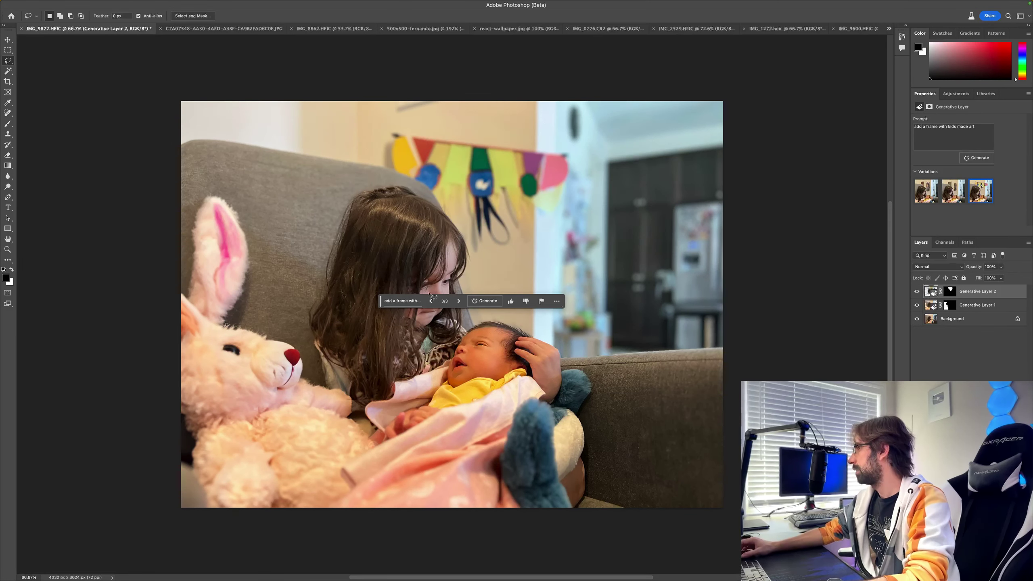
pyautogui.moveTo(380, 301); pyautogui.dragTo(614, 396)
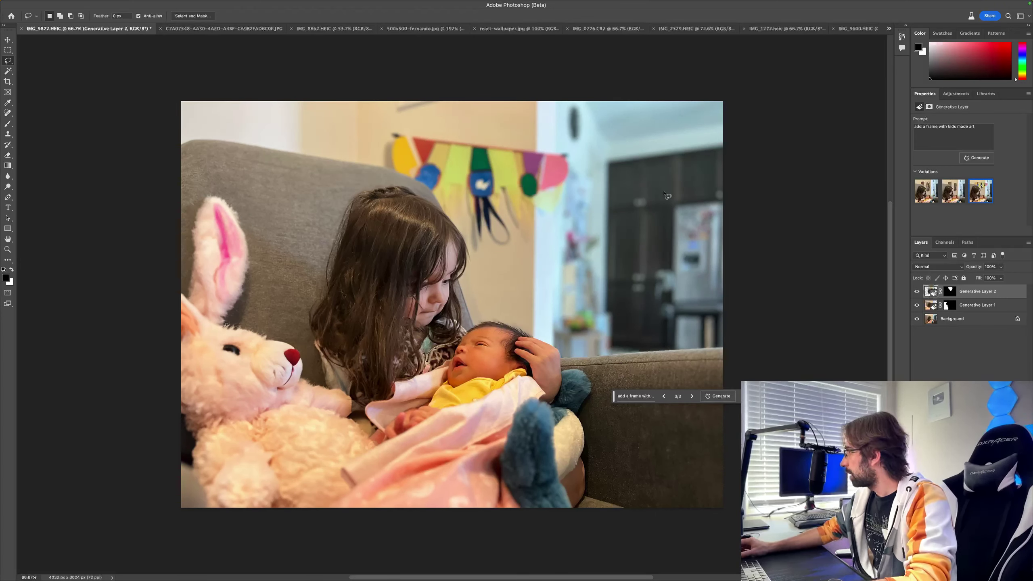
# - Lasso the room's right side and generate party decorations with the prompt 'add party stuf'
pyautogui.moveTo(691, 141); pyautogui.dragTo(590, 180)
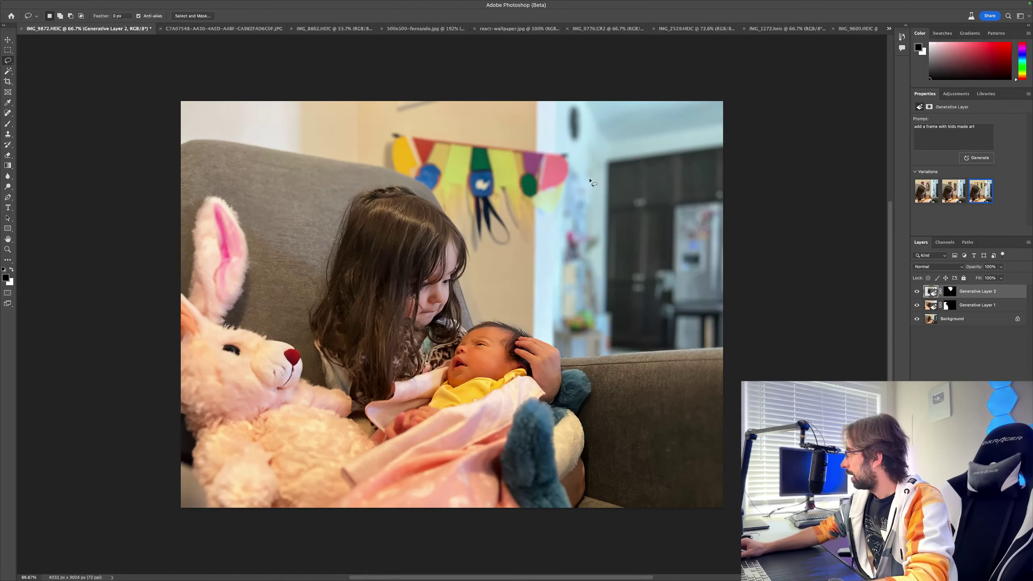
pyautogui.moveTo(717, 122); pyautogui.dragTo(712, 110)
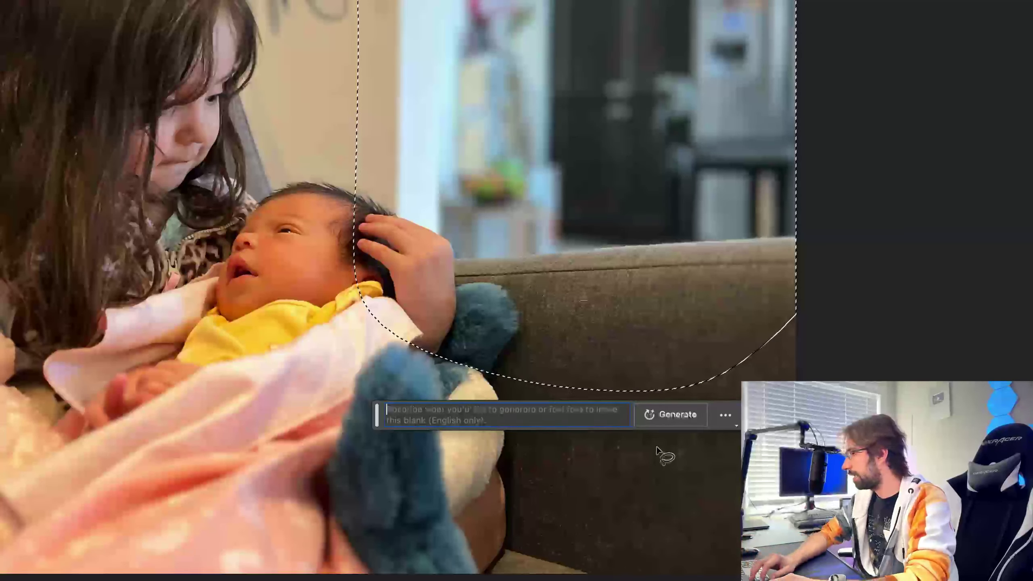
pyautogui.write('add ')
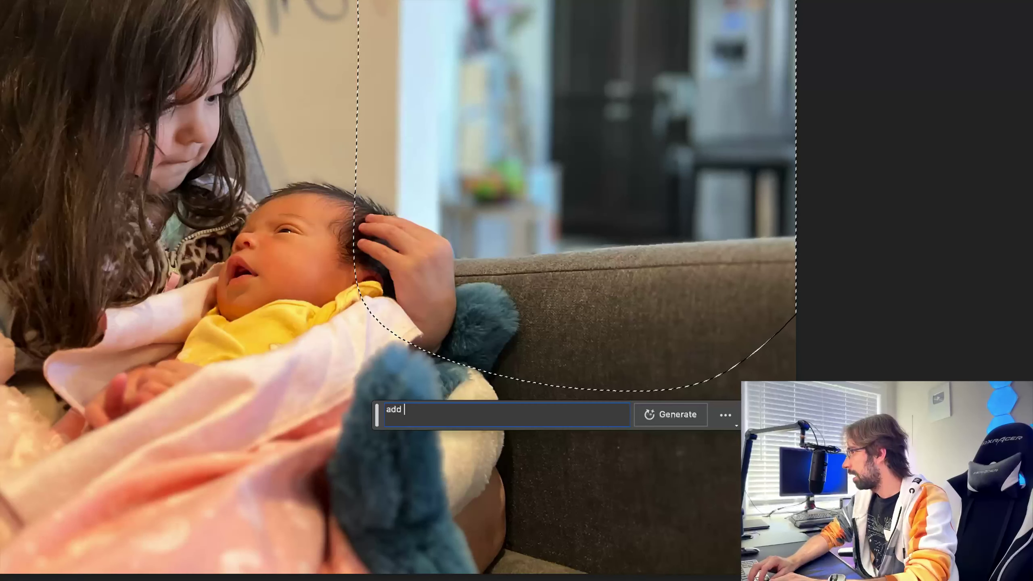
pyautogui.write('party')
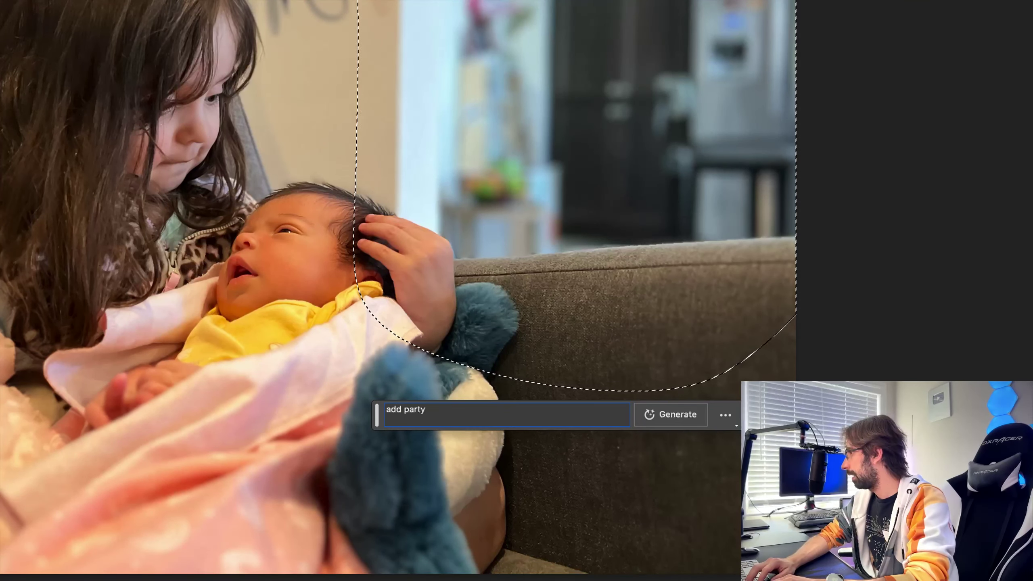
pyautogui.write(' stuf')
pyautogui.press('Return')
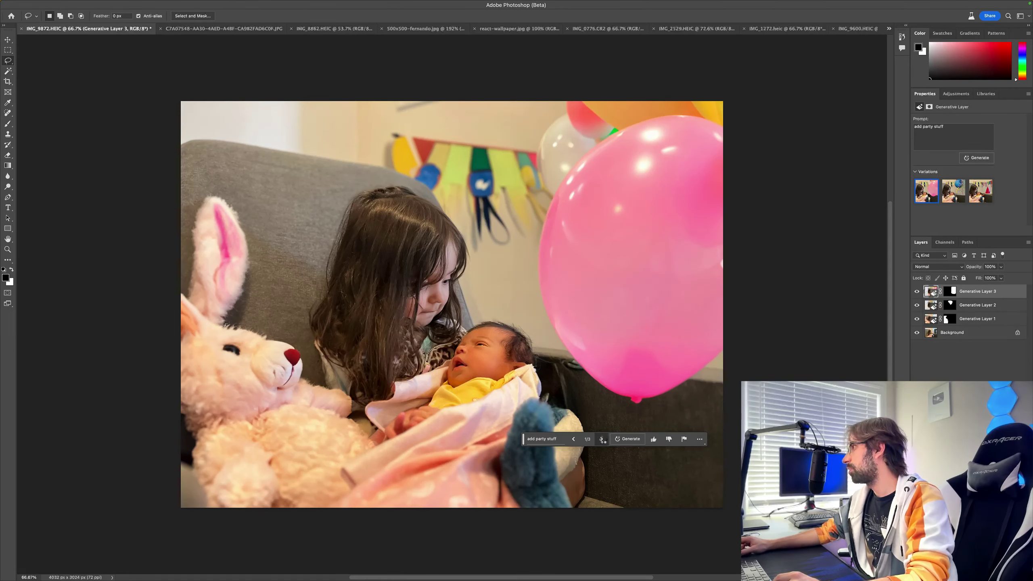
# - Compare the party-decoration variations, keep the balloon version, and switch to the corn-maze photo
pyautogui.click(603, 439)
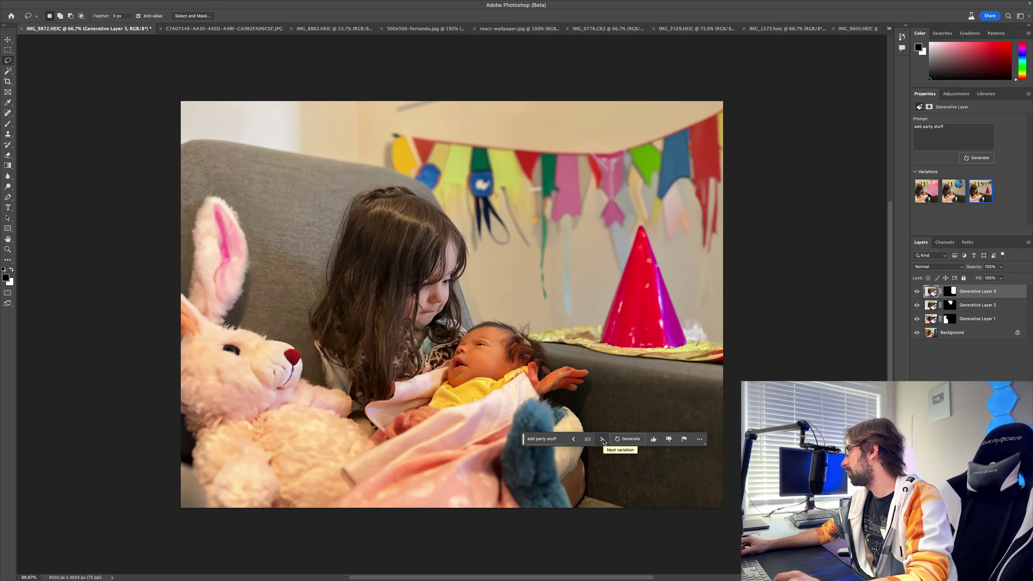
pyautogui.click(602, 439)
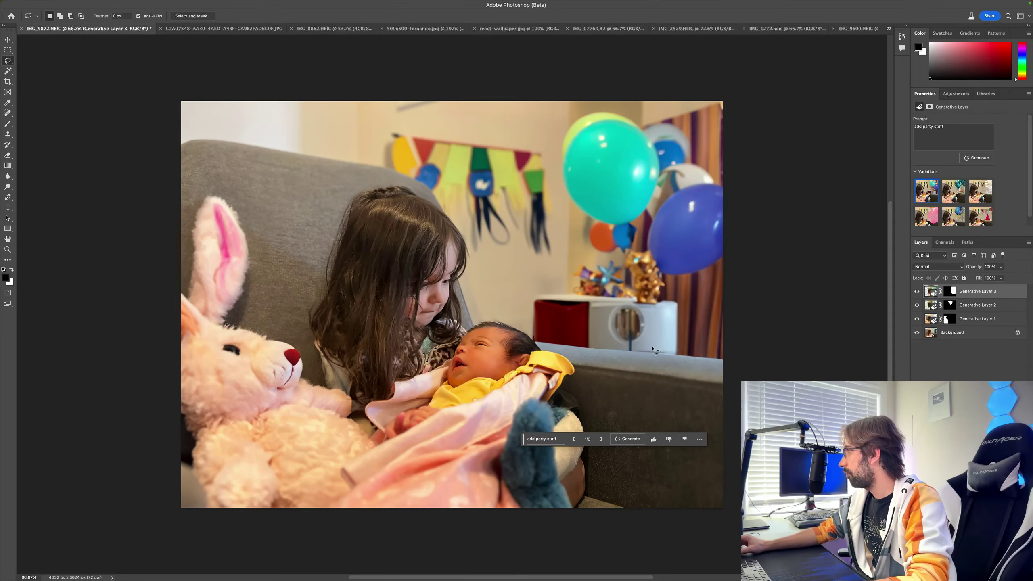
pyautogui.click(603, 440)
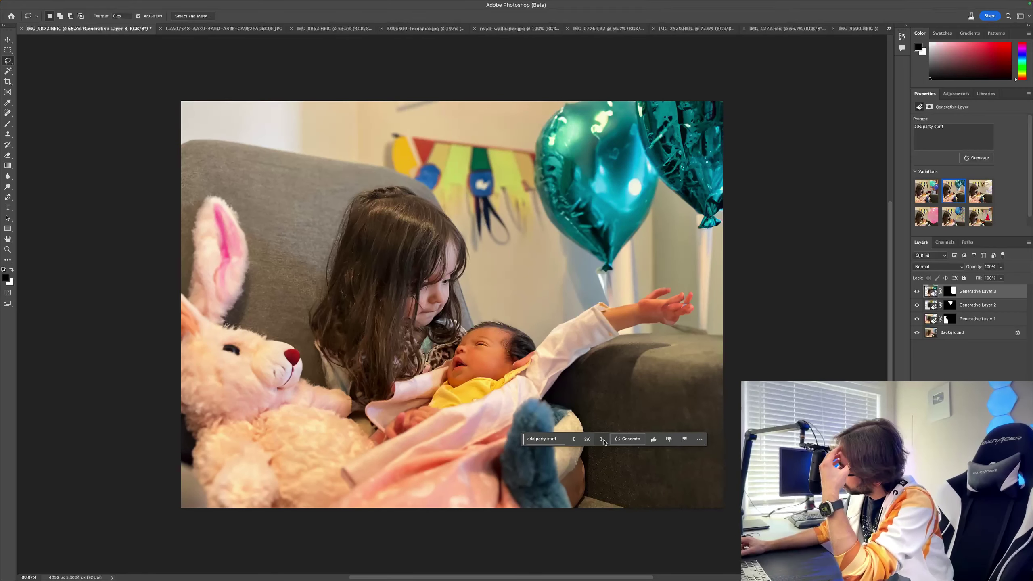
pyautogui.click(602, 440)
pyautogui.click(926, 190)
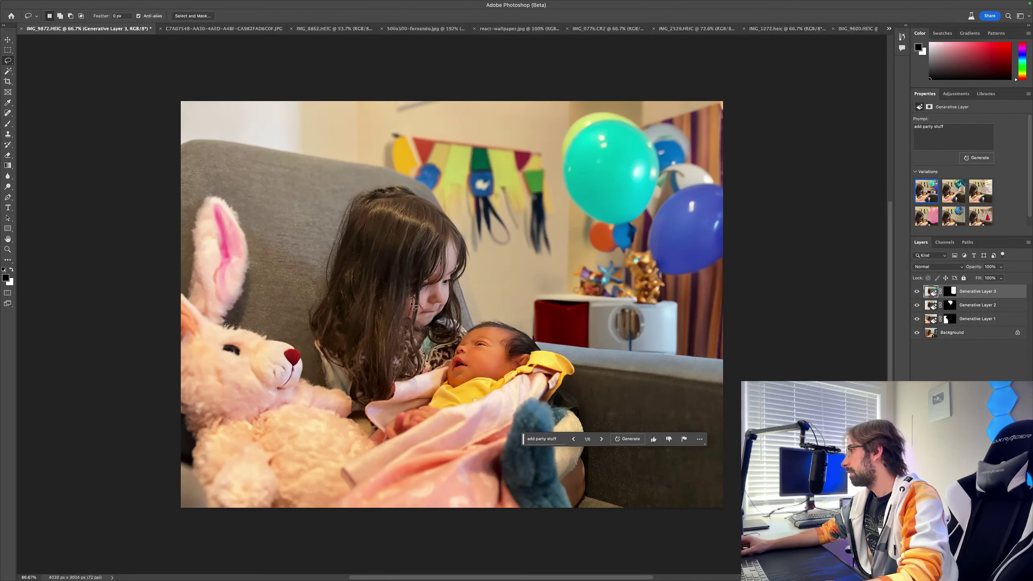
pyautogui.click(223, 28)
pyautogui.press('v')
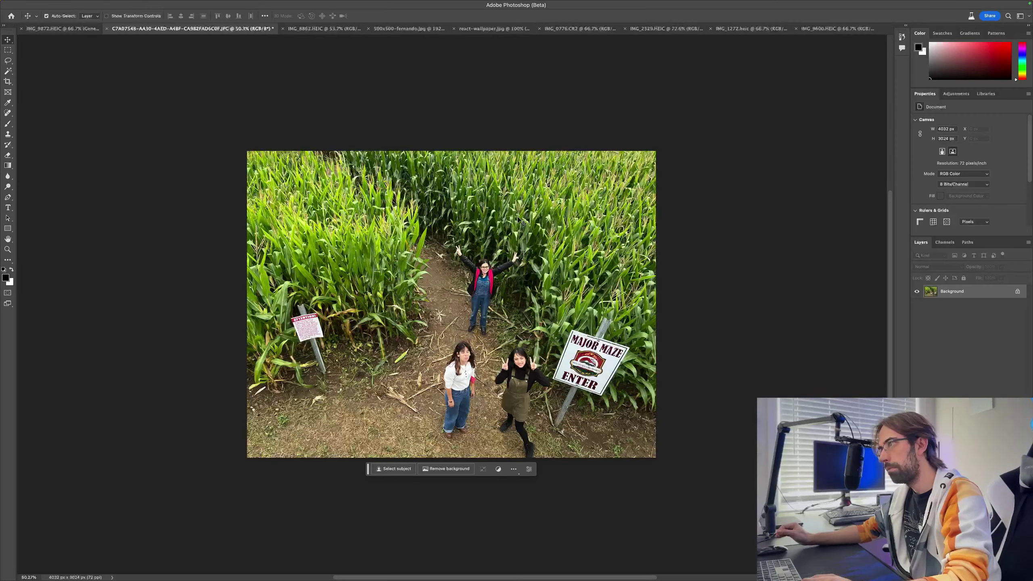
# - Crop-extend the corn-maze canvas to about 11160 px wide, leaving white space on both sides
pyautogui.press('c')
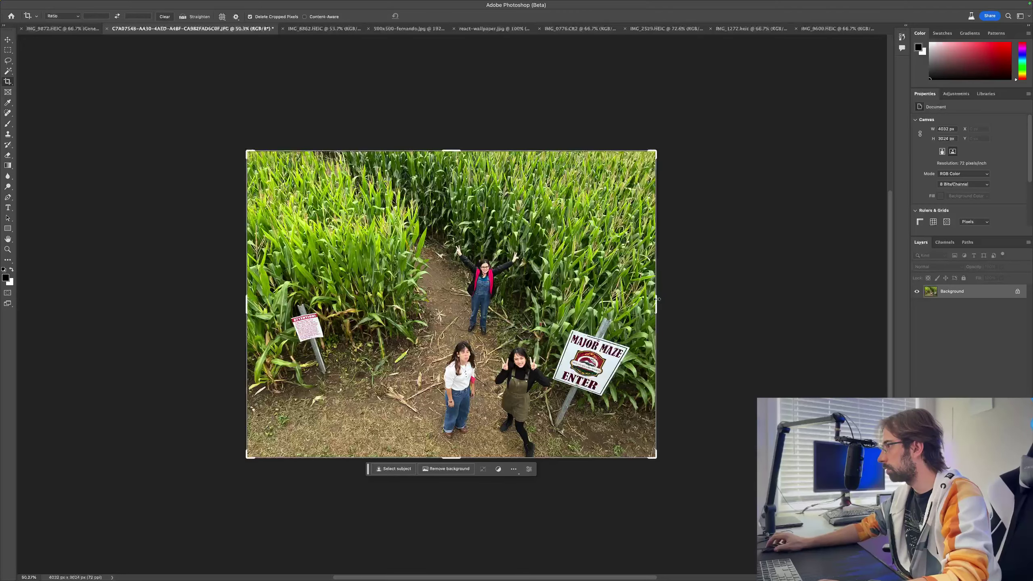
pyautogui.scroll(-5, 658, 304)
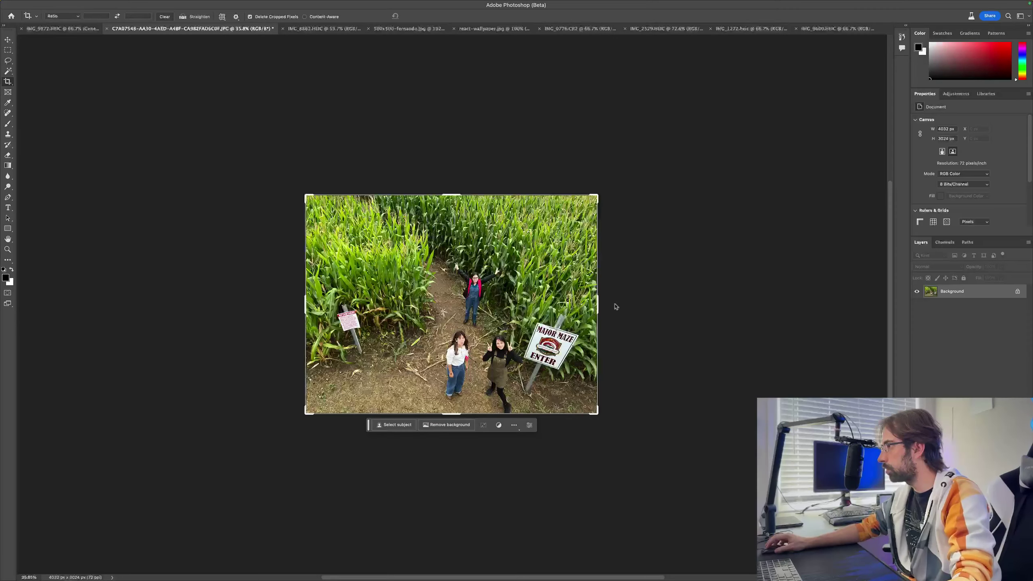
pyautogui.moveTo(602, 306); pyautogui.dragTo(862, 296)
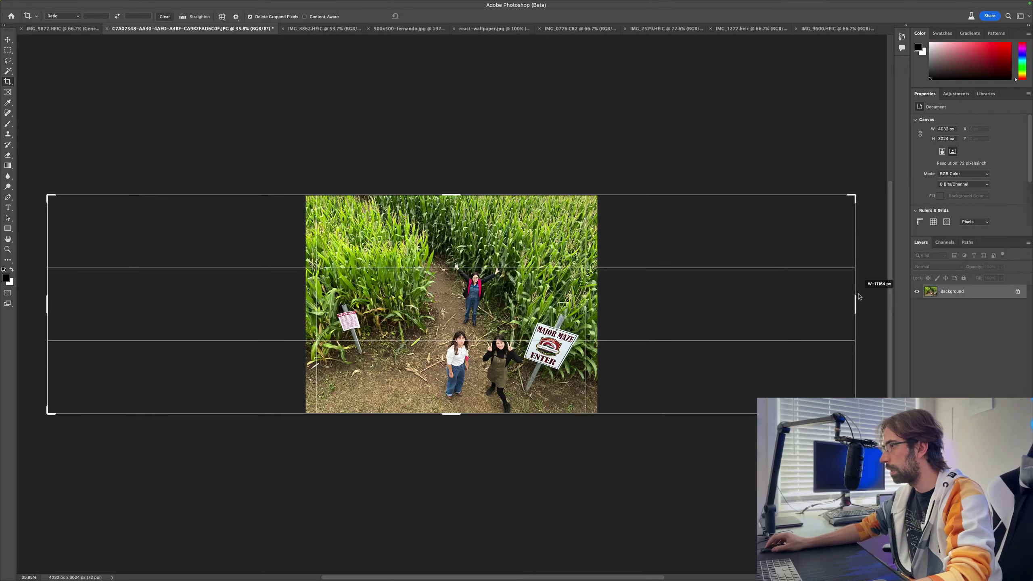
pyautogui.moveTo(862, 295); pyautogui.dragTo(857, 293)
pyautogui.press('Return')
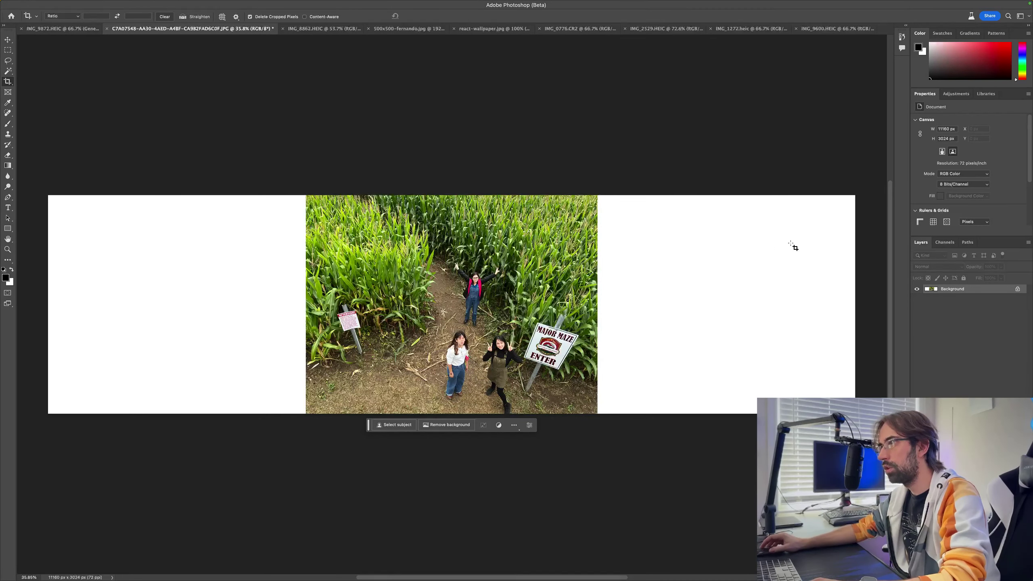
# - Select both blank white side areas using the Magic Wand and Rectangular Marquee
pyautogui.press('w')
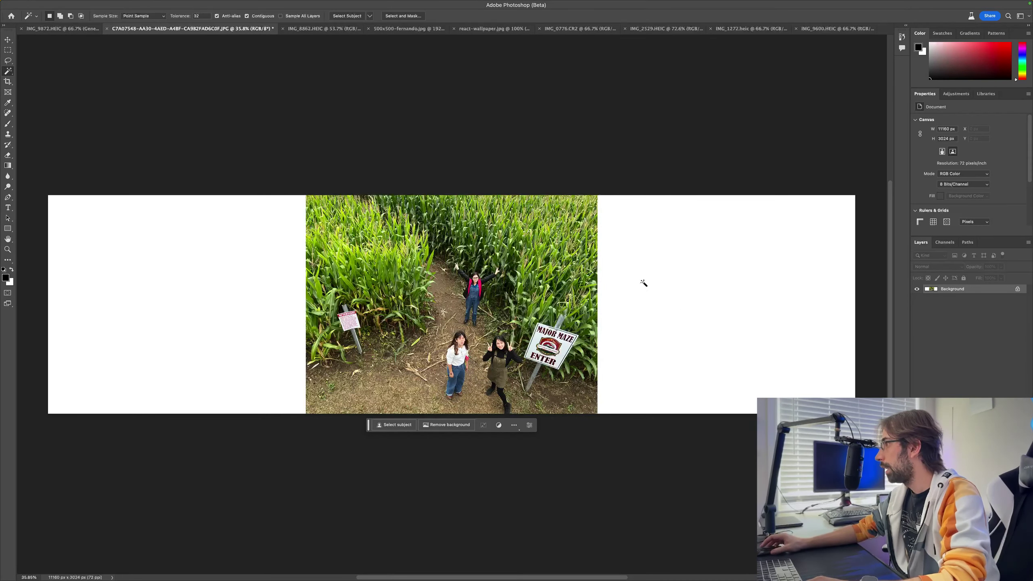
pyautogui.click(712, 284)
pyautogui.keyDown('shift'); pyautogui.click(254, 281); pyautogui.keyUp('shift')
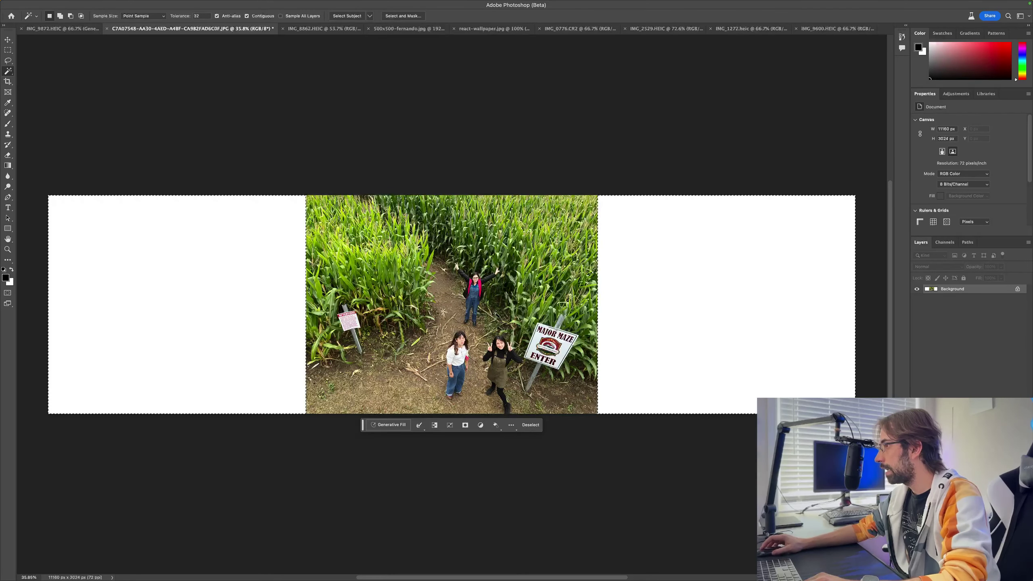
pyautogui.press('m')
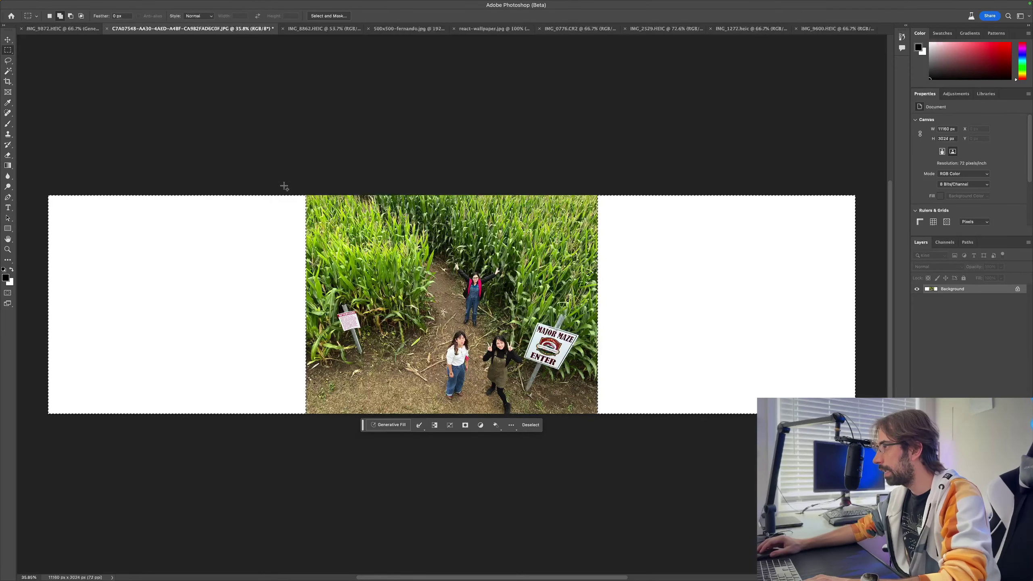
pyautogui.moveTo(283, 195); pyautogui.dragTo(325, 425)
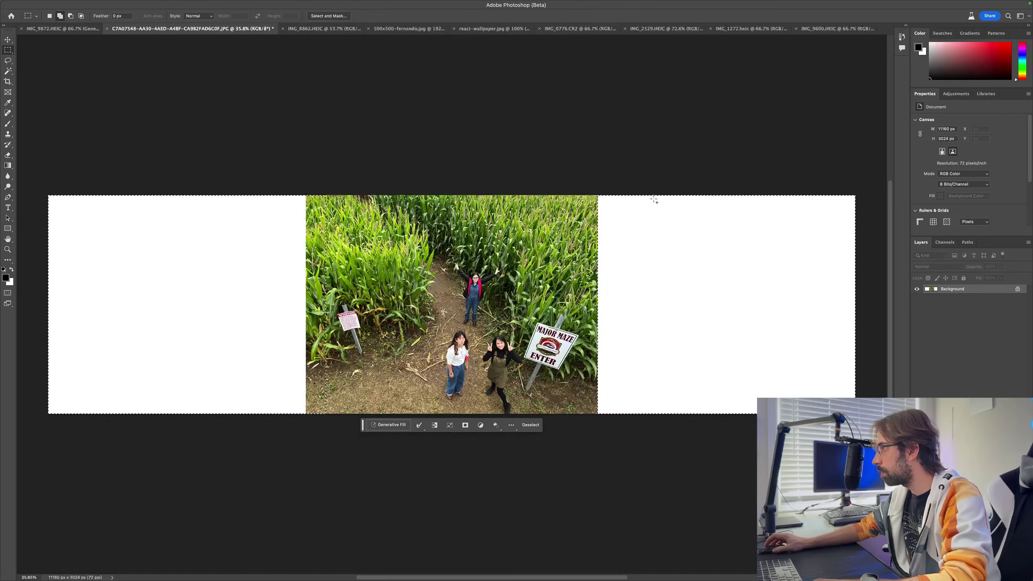
pyautogui.moveTo(666, 196); pyautogui.dragTo(578, 426)
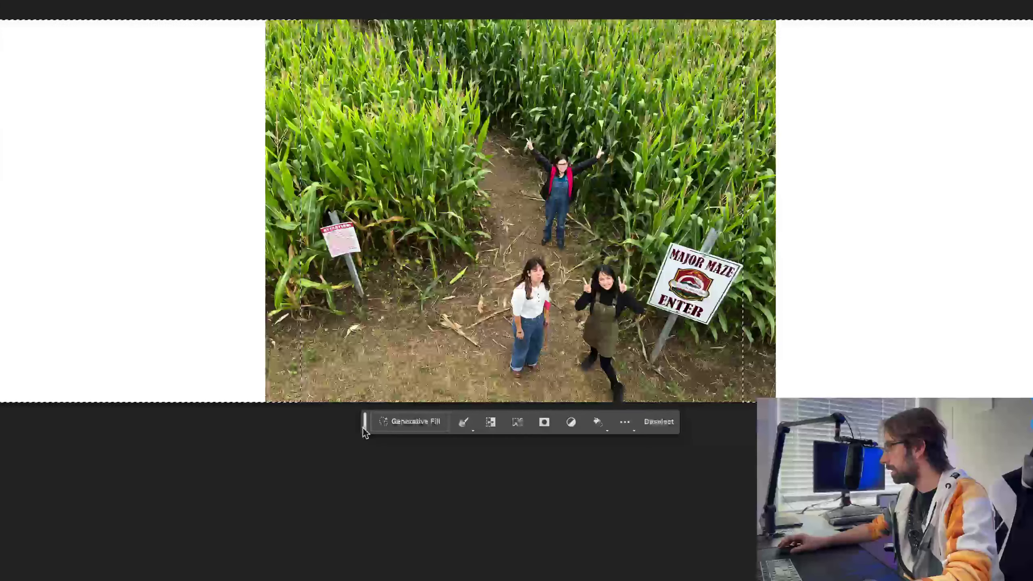
# - Generate 'complete the corn maze' into the sides, rate it positively, and inspect the corn zoomed in
pyautogui.click(402, 425)
pyautogui.click(604, 421)
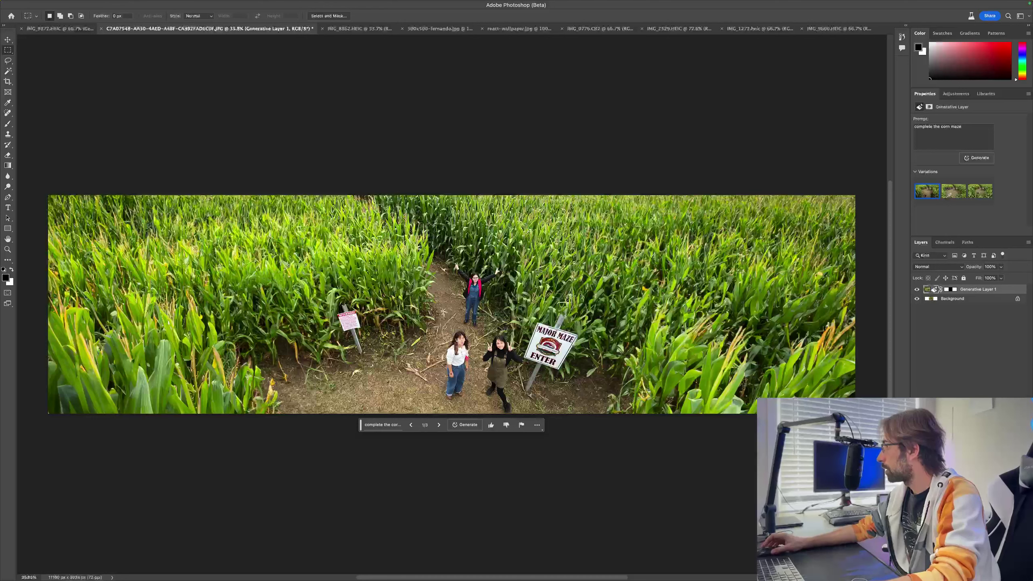
pyautogui.click(492, 426)
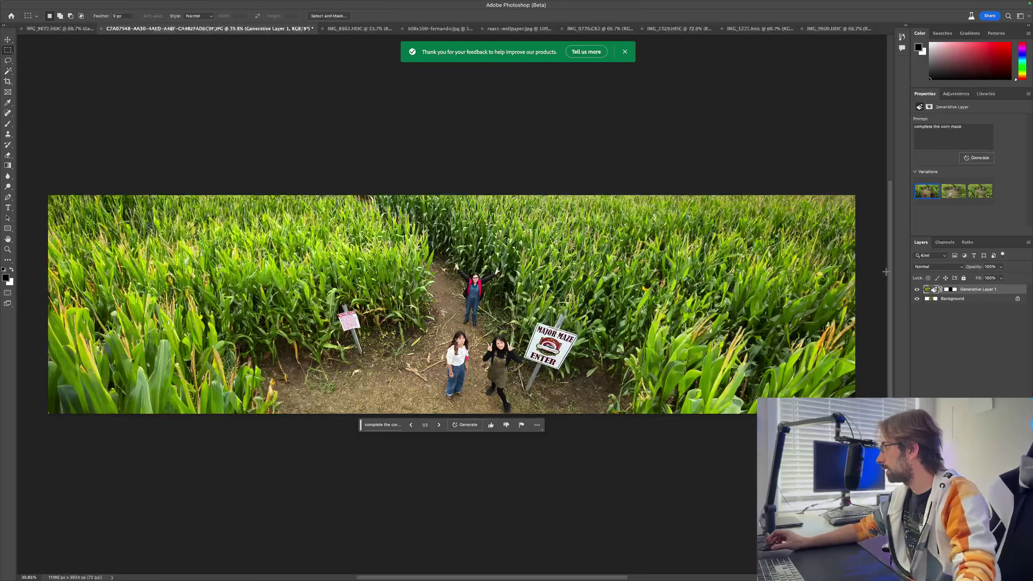
pyautogui.hotkey('ctrl', '+')
pyautogui.scroll(-3, 482, 266)
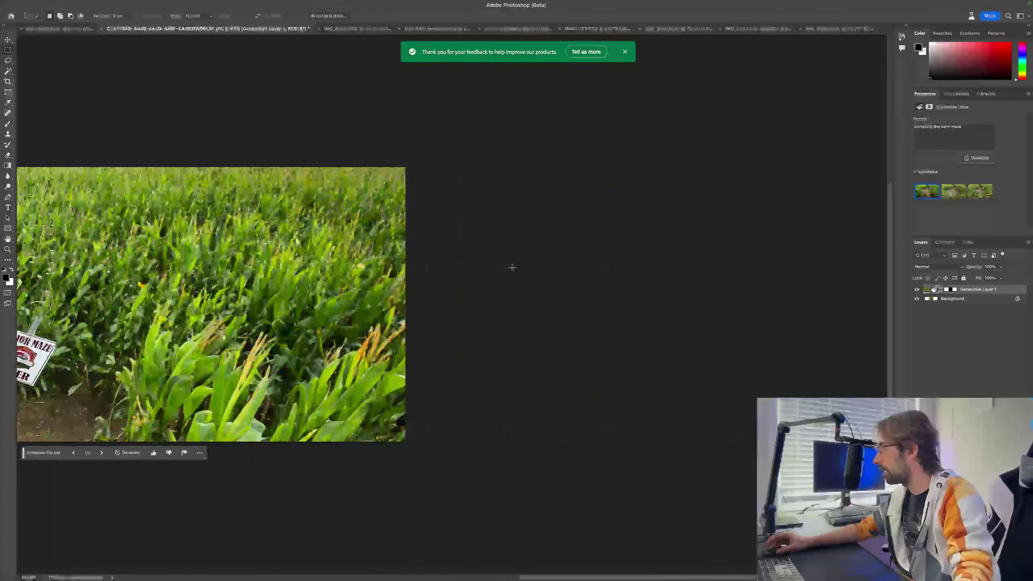
pyautogui.hscroll(-2, 482, 266)
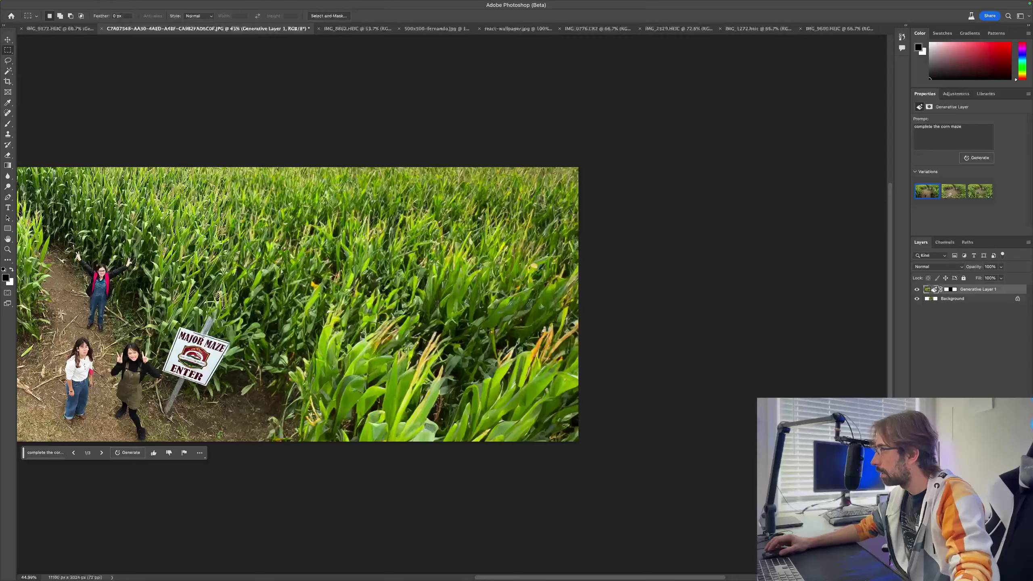
pyautogui.hscroll(-3, 481, 266)
pyautogui.hscroll(-8, 481, 267)
pyautogui.hscroll(-5, 484, 267)
pyautogui.hscroll(3, 490, 268)
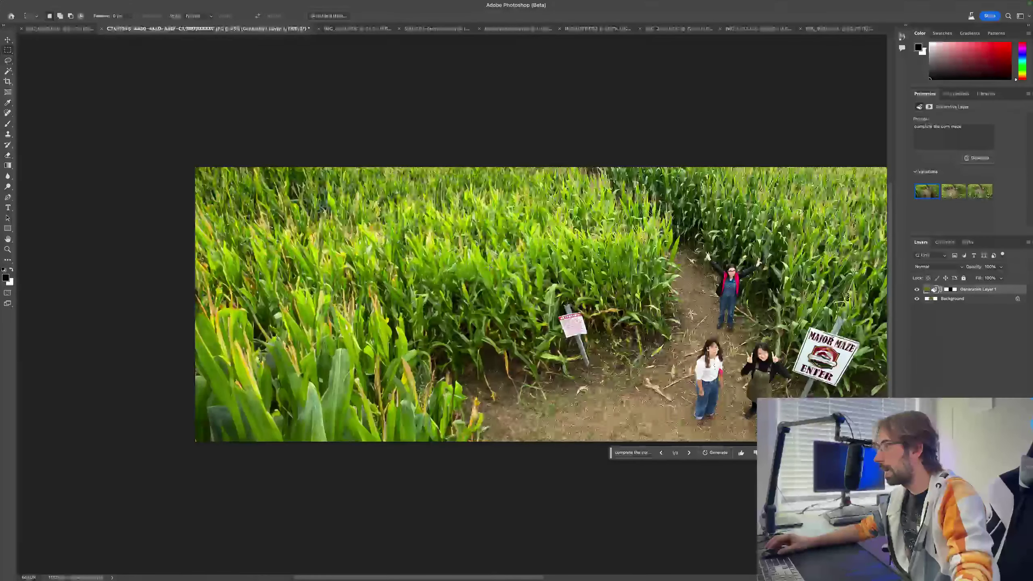
pyautogui.hscroll(5, 489, 268)
pyautogui.hscroll(2, 490, 268)
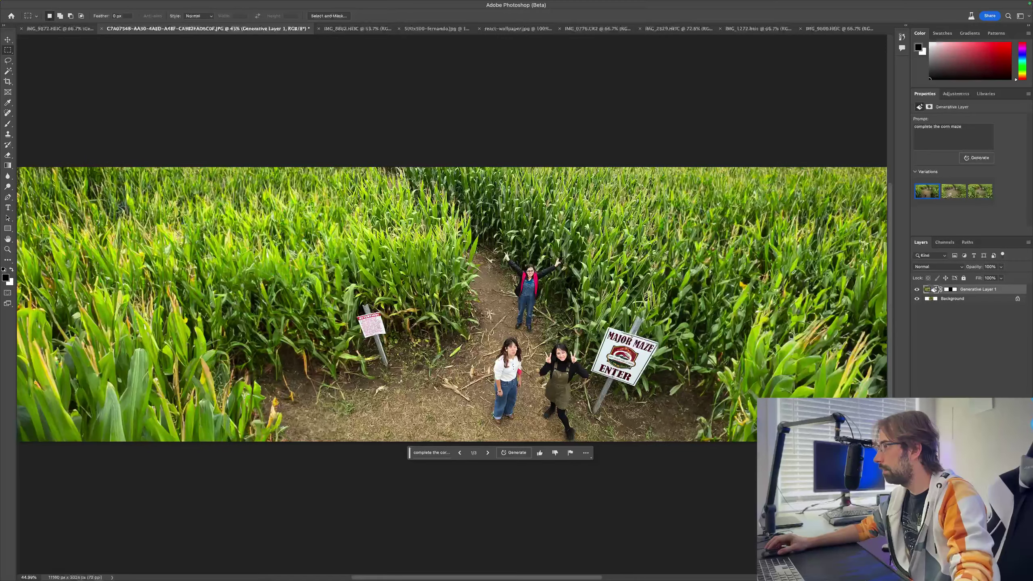
pyautogui.scroll(-1, 489, 268)
pyautogui.scroll(-3, 489, 267)
pyautogui.hscroll(2, 468, 267)
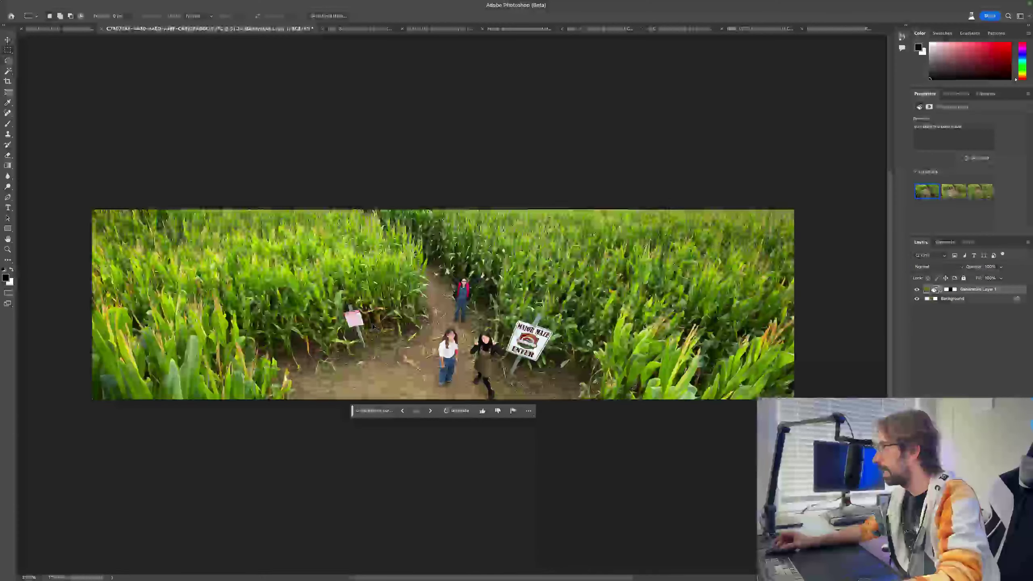
# - Fit the panorama in view and lasso around the small sign on the left
pyautogui.press('l')
pyautogui.hotkey('ctrl', '0')
pyautogui.moveTo(310, 260); pyautogui.dragTo(293, 390)
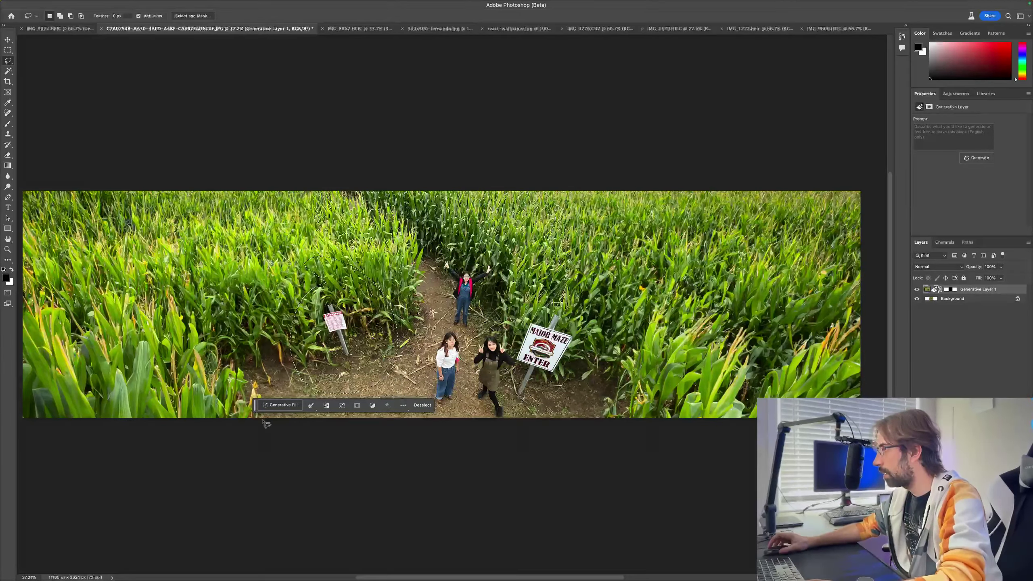
# - Generate 'remove sign' over the small sign and keep the third variation
pyautogui.click(281, 405)
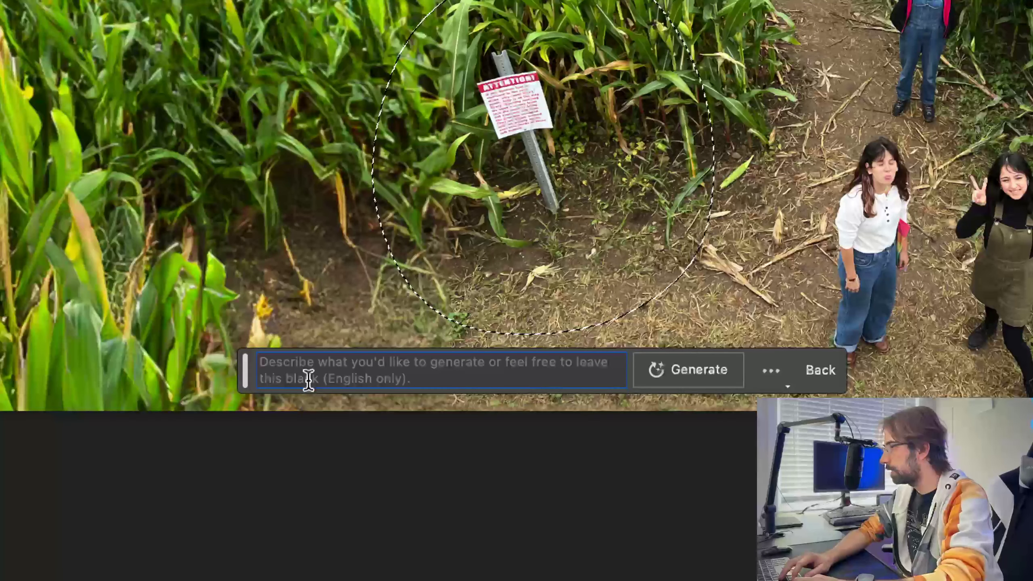
pyautogui.write('remove si')
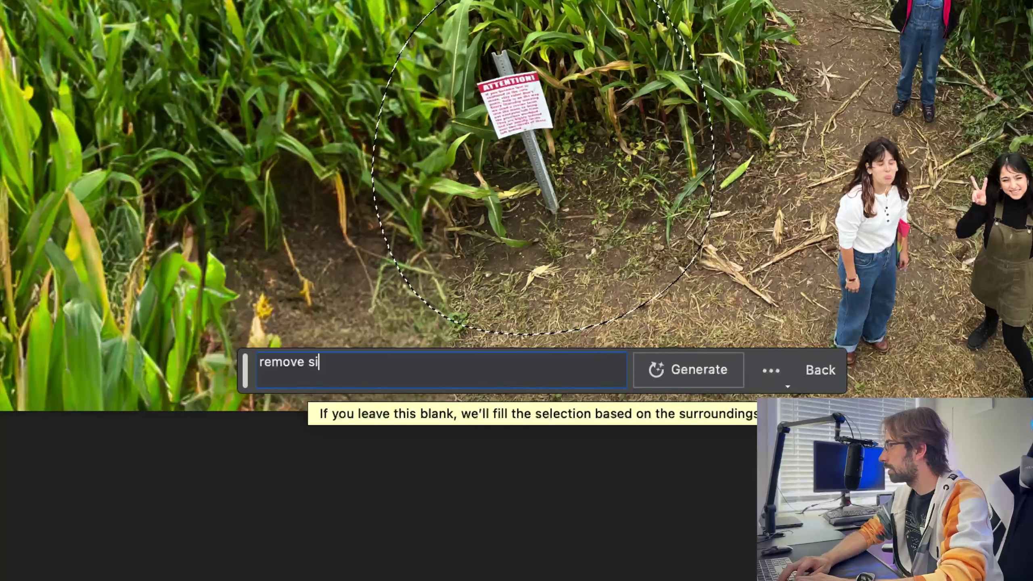
pyautogui.write('gn')
pyautogui.press('Return')
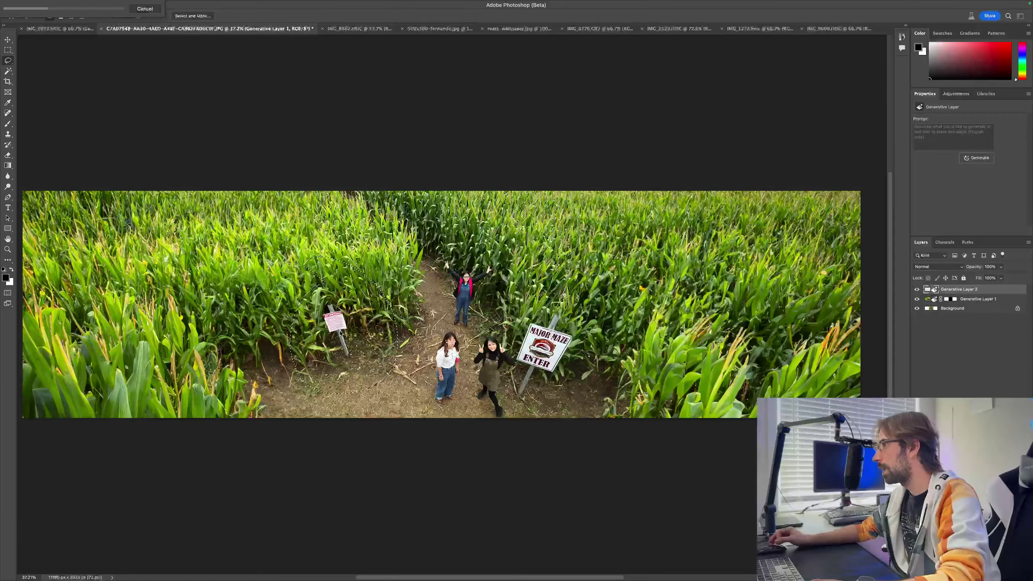
pyautogui.click(319, 510)
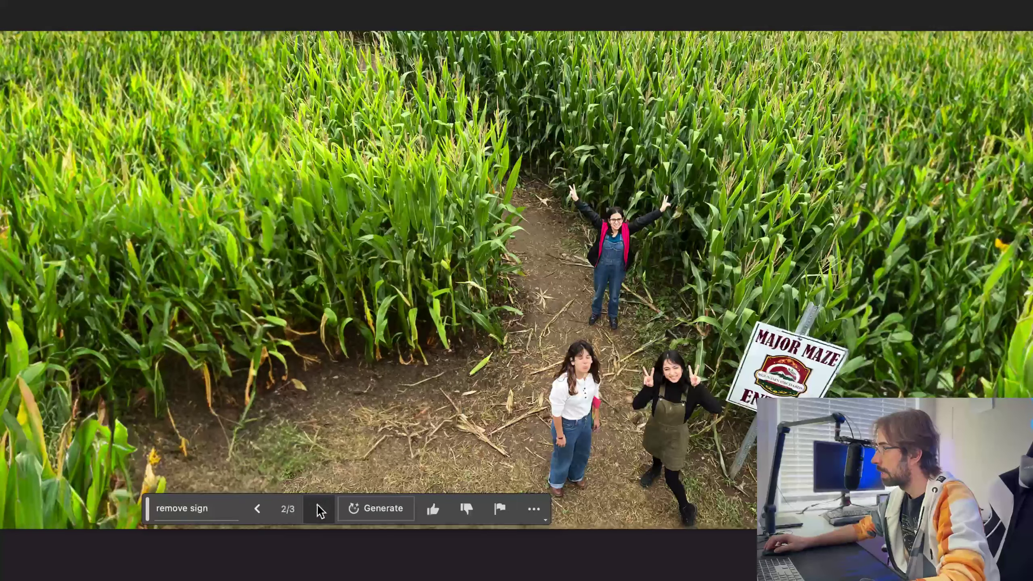
pyautogui.click(320, 511)
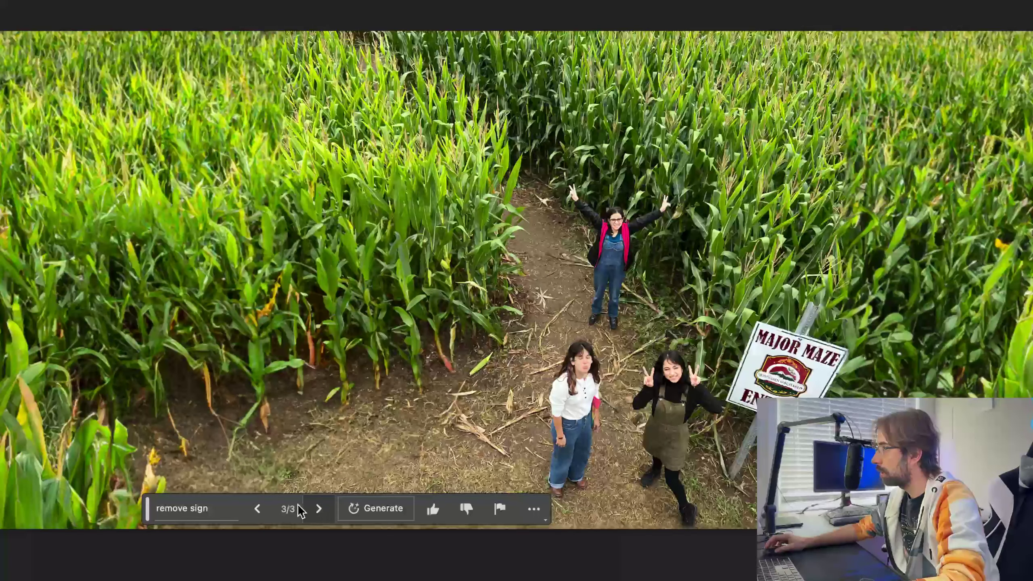
pyautogui.click(262, 510)
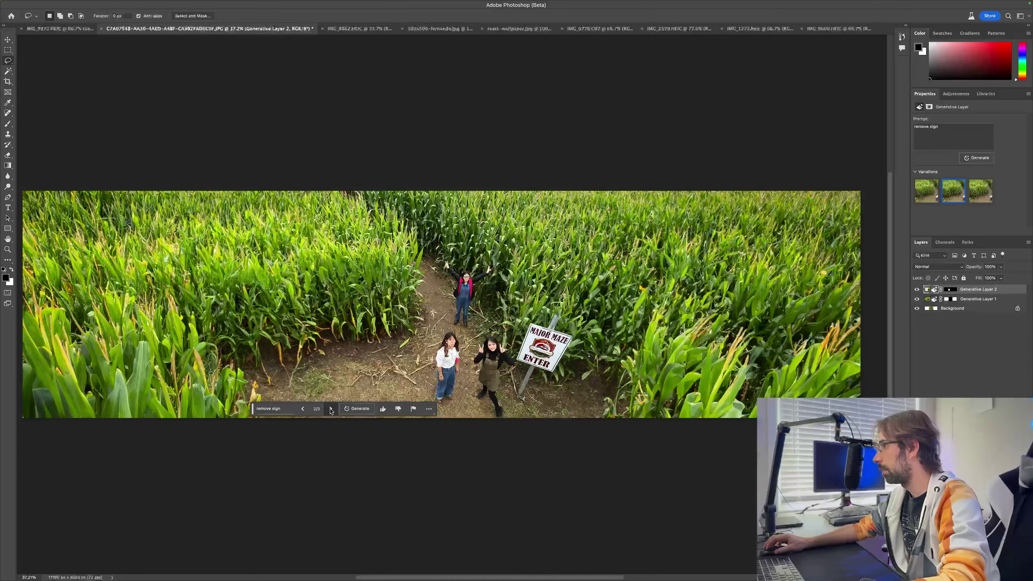
pyautogui.click(336, 409)
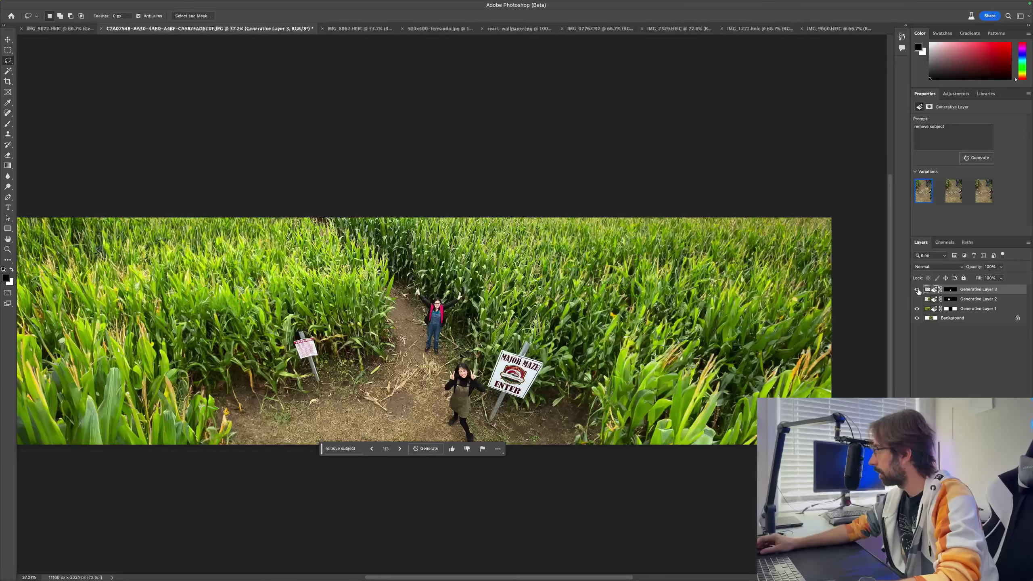
# - Toggle the woman-removal layer on and off, leave it hidden, and lasso the woman's head
pyautogui.click(917, 290)
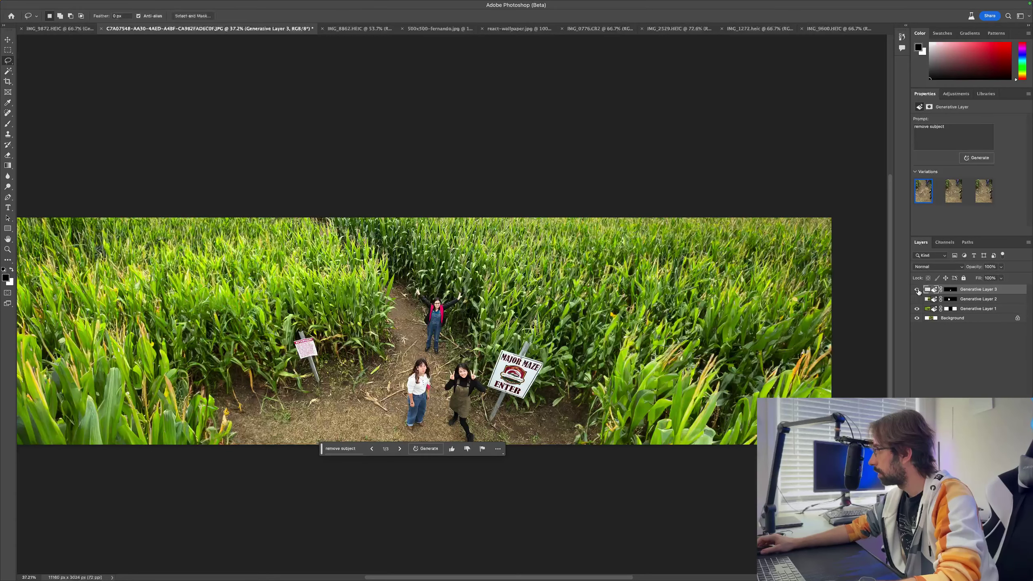
pyautogui.click(917, 290)
pyautogui.click(917, 289)
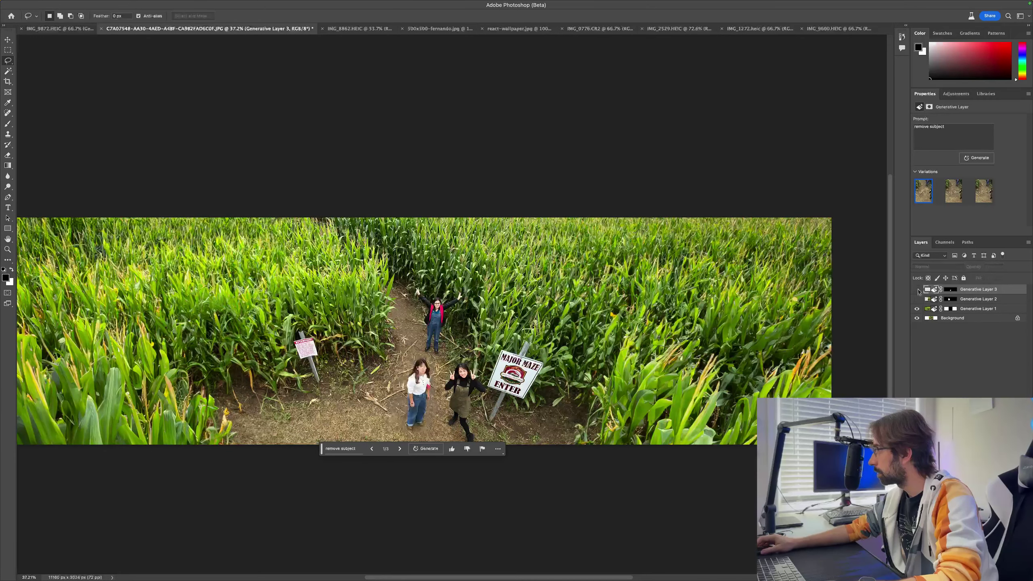
pyautogui.moveTo(466, 140); pyautogui.dragTo(482, 138)
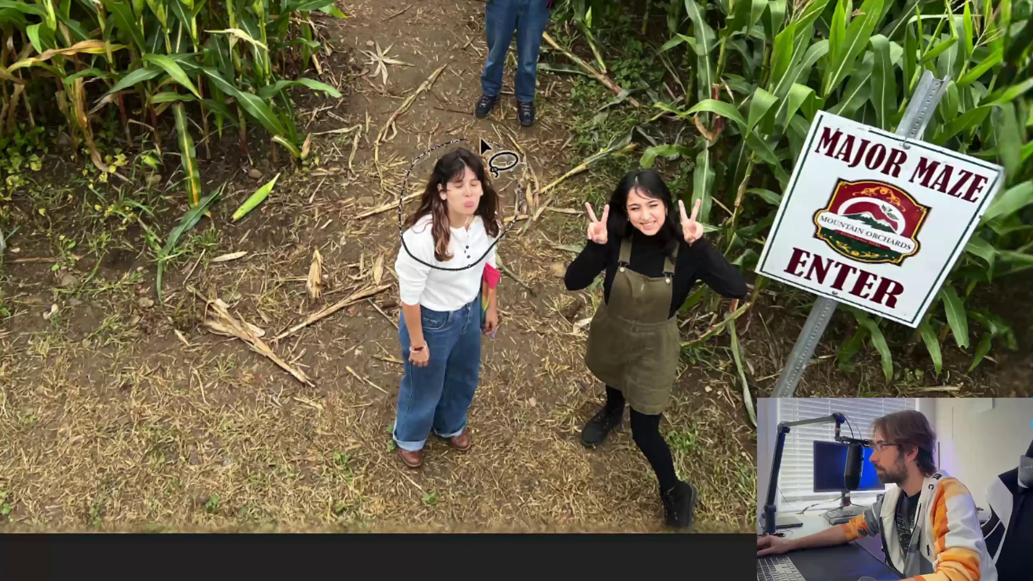
# - Generate a new expression on the girl's face with the prompt 'change face express'
pyautogui.click(230, 312)
pyautogui.write('c')
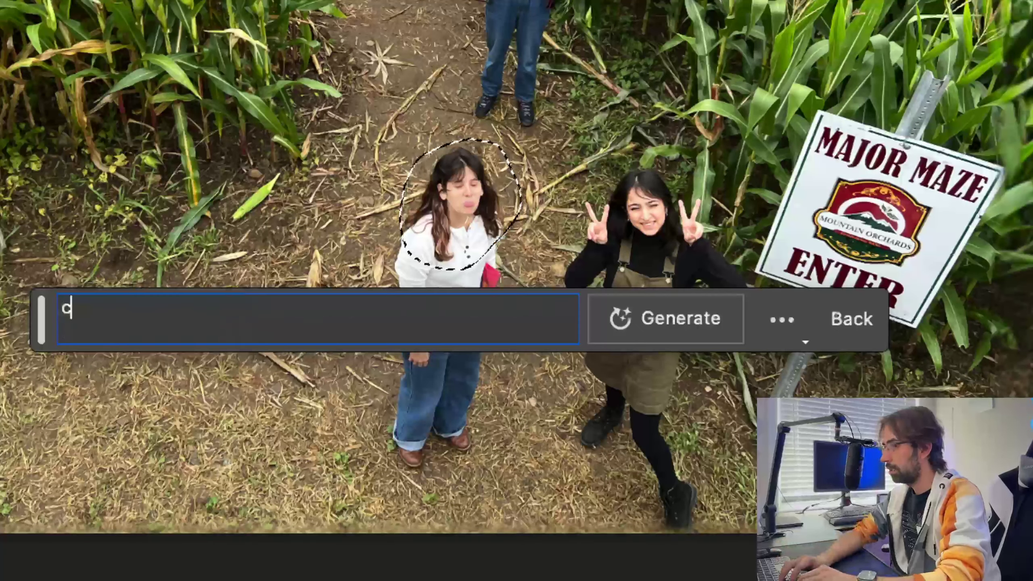
pyautogui.write('hange face exp')
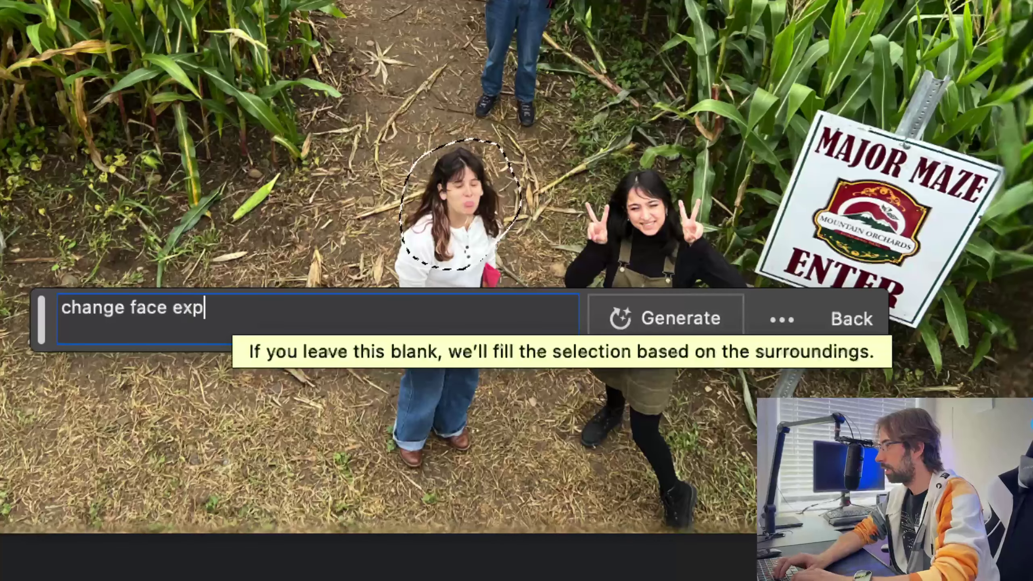
pyautogui.write('ress')
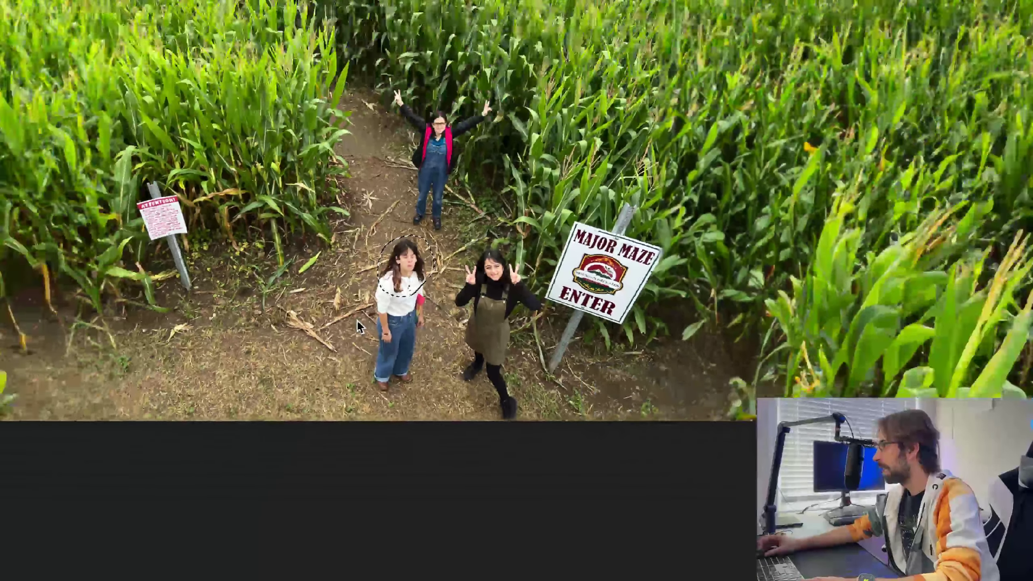
pyautogui.press('Return')
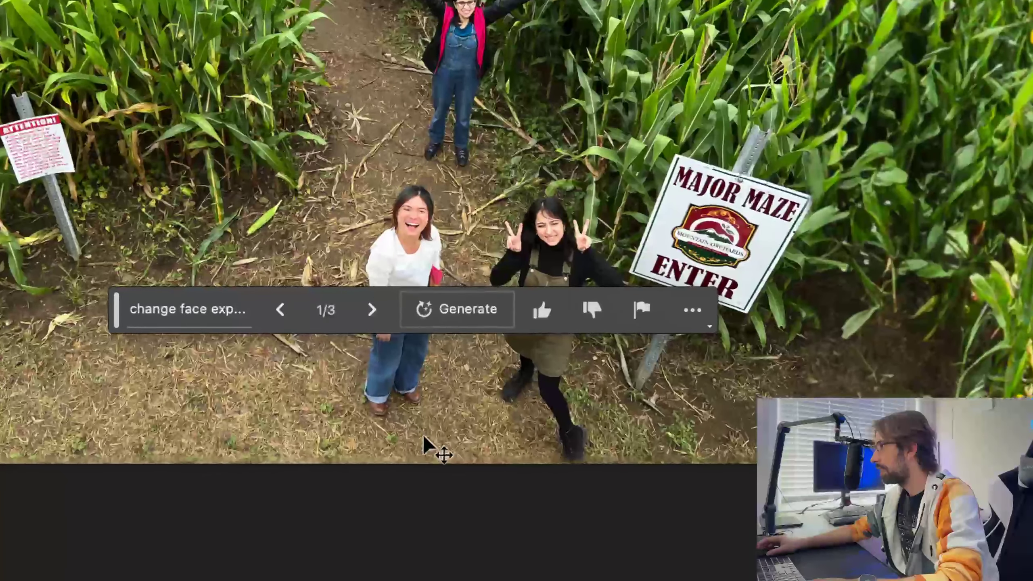
pyautogui.press('l')
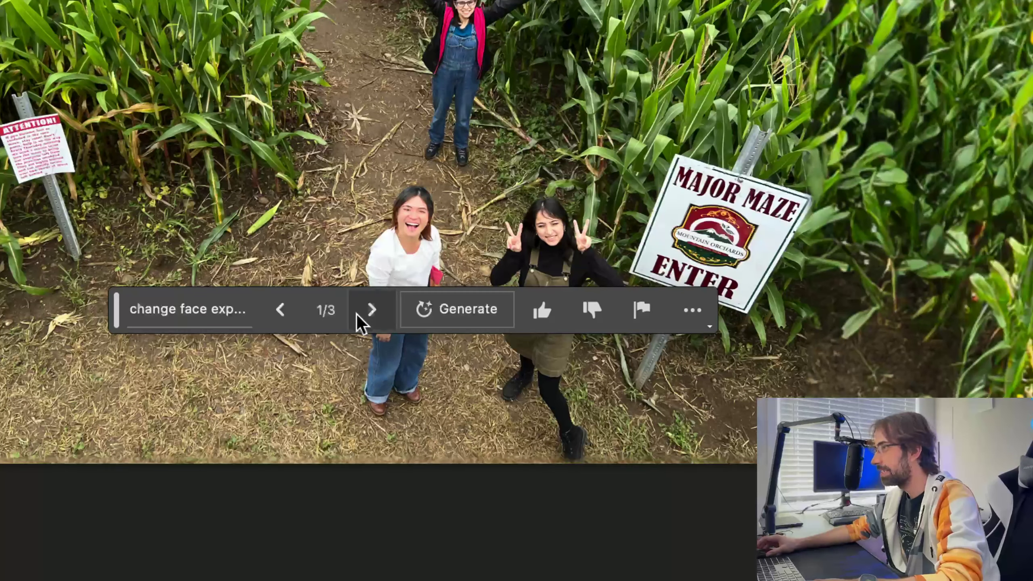
# - Step through the six generated face variations, ending on the third
pyautogui.click(371, 312)
pyautogui.click(370, 311)
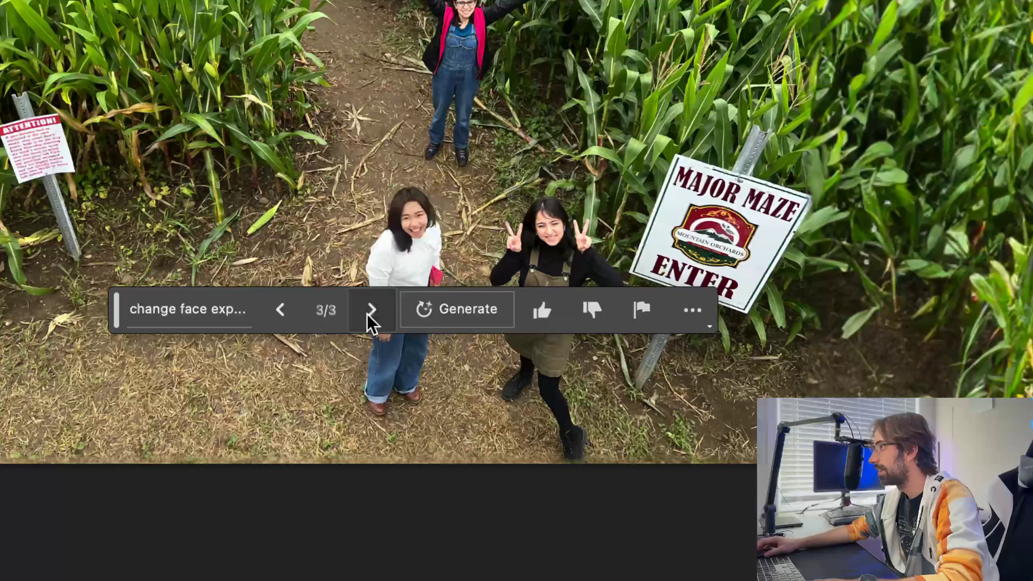
pyautogui.click(280, 311)
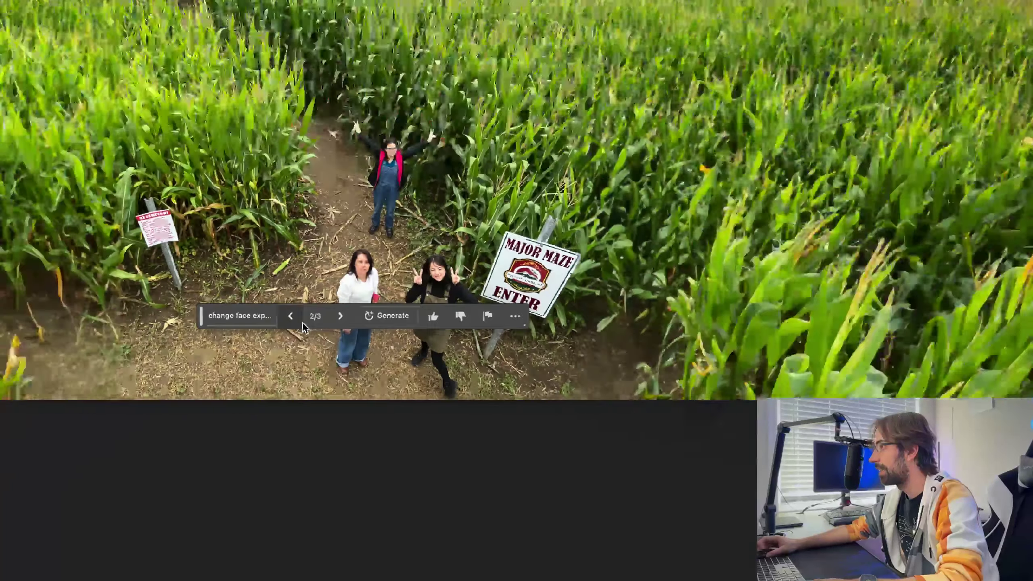
pyautogui.scroll(-2, 447, 467)
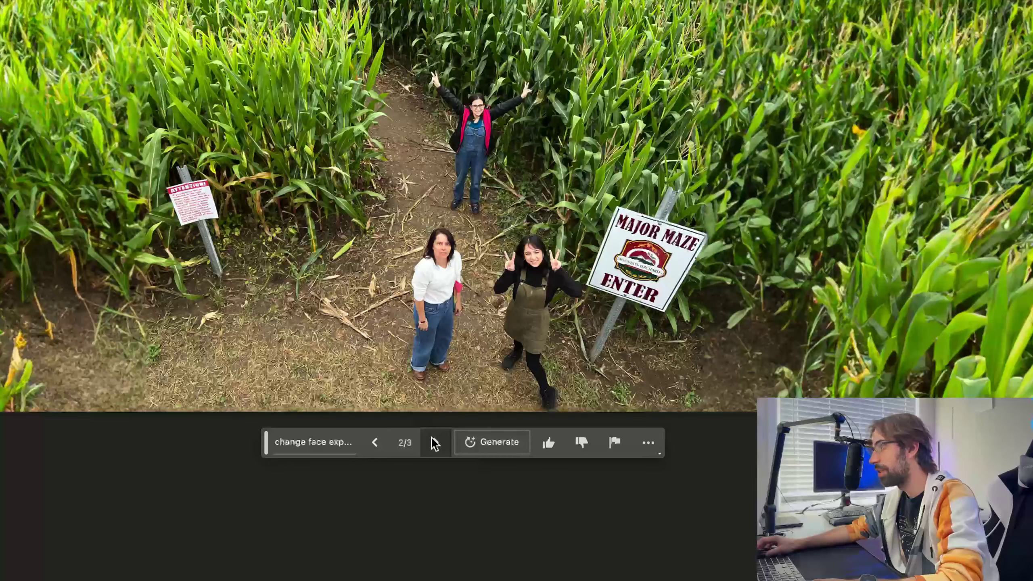
pyautogui.click(436, 442)
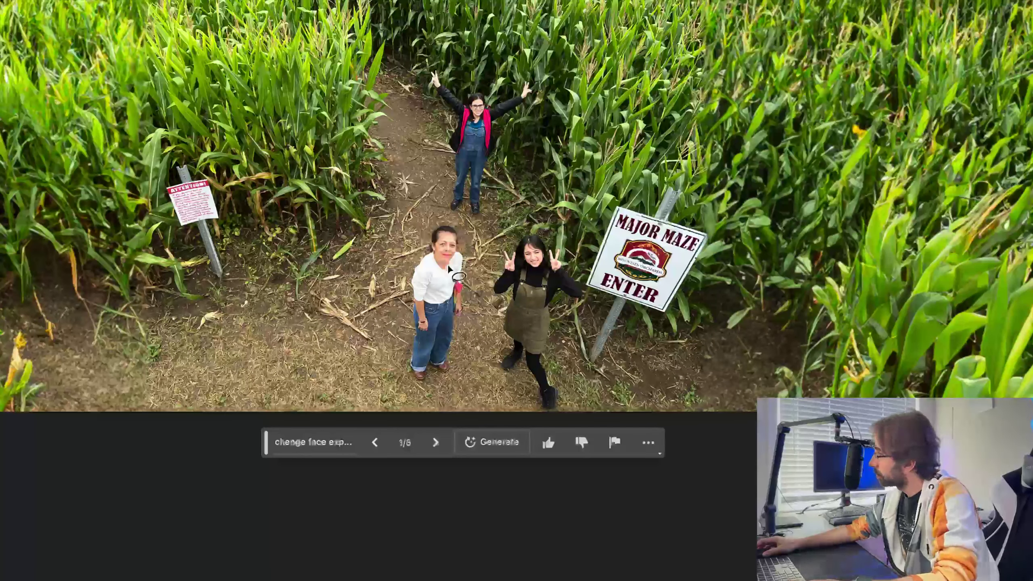
pyautogui.click(435, 444)
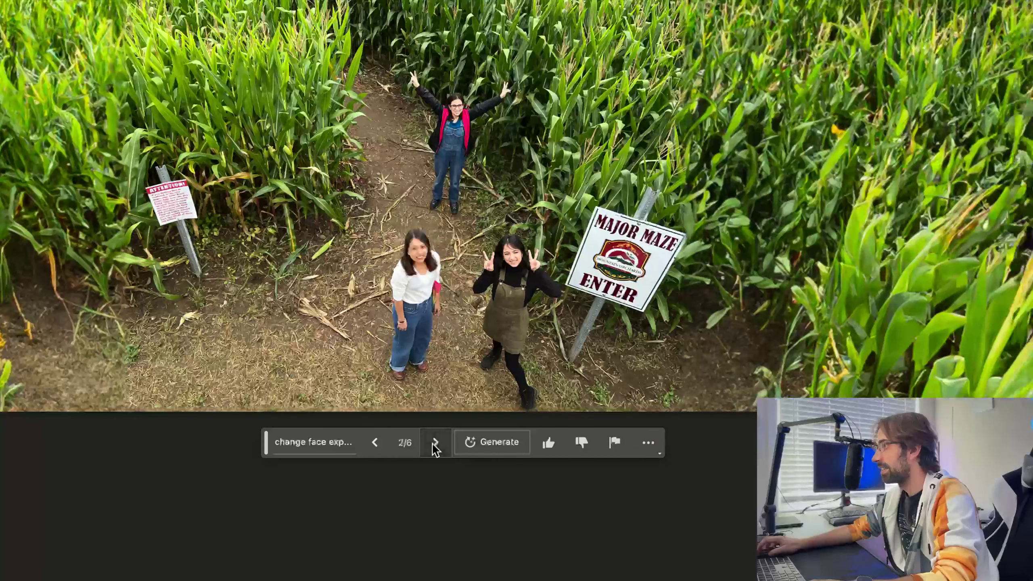
pyautogui.click(435, 445)
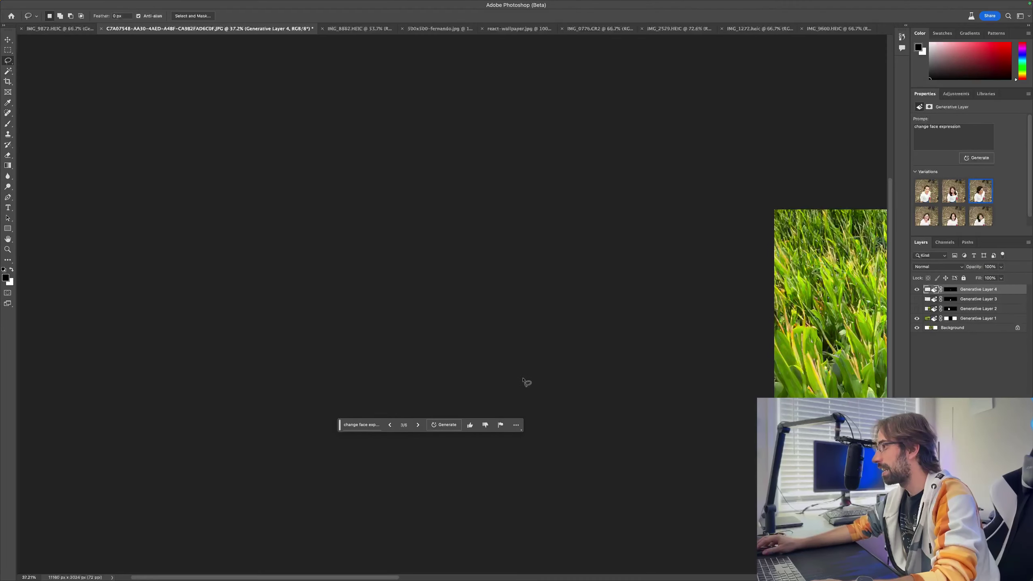
# - Zoom in and pan to inspect the changed face, then zoom back out to the whole cornfield
pyautogui.hscroll(-3, 522, 380)
pyautogui.hscroll(-3, 522, 380)
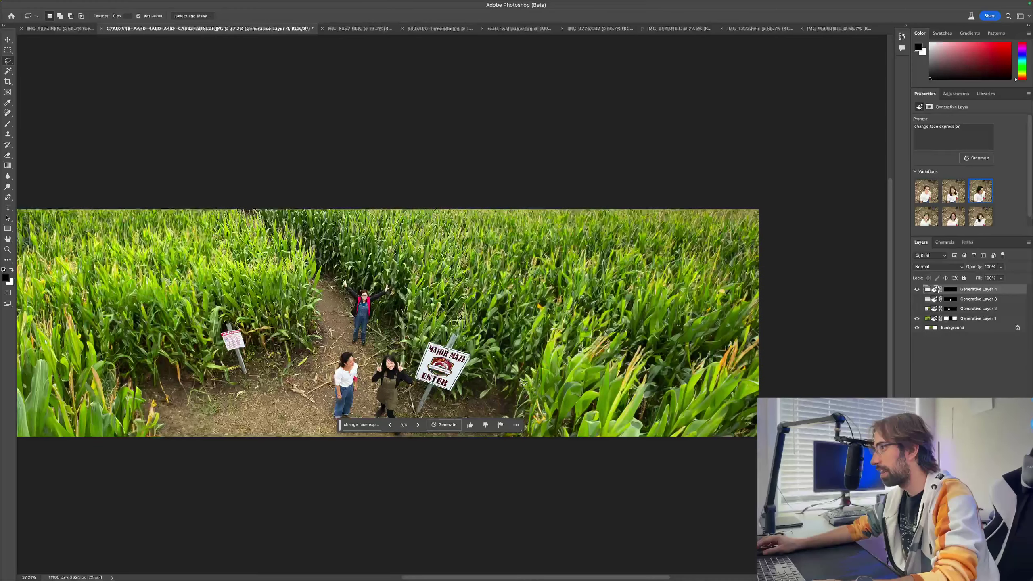
pyautogui.hscroll(-3, 521, 380)
pyautogui.hscroll(-2, 525, 382)
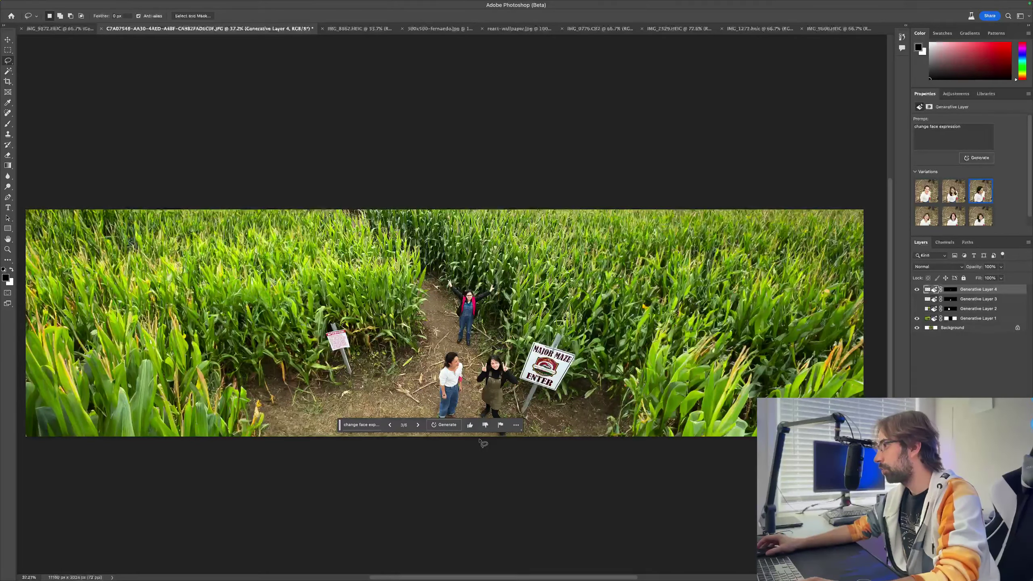
pyautogui.hotkey('ctrl', '+')
pyautogui.scroll(-3, 447, 379)
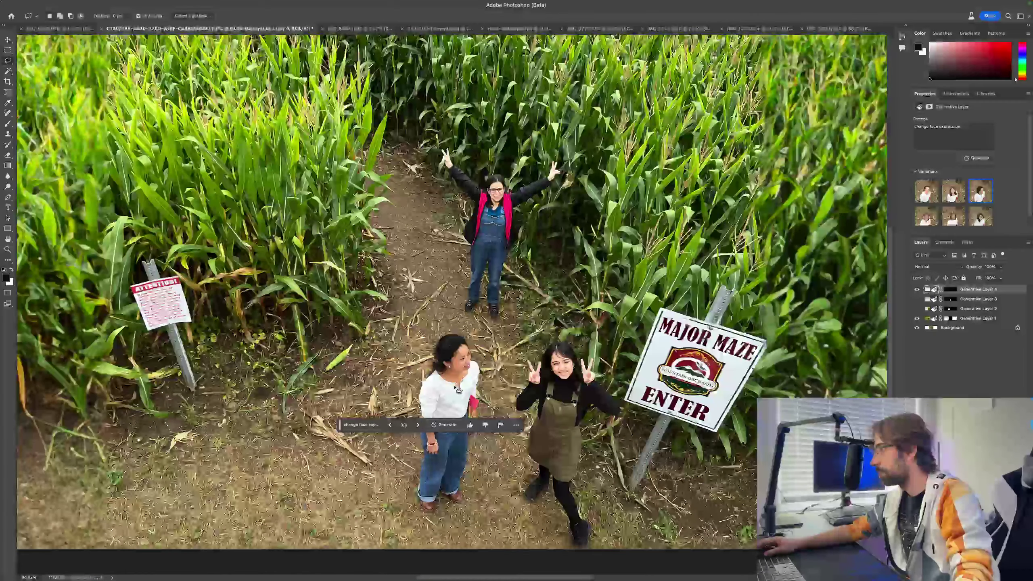
pyautogui.keyDown('alt'); pyautogui.scroll(5, 448, 380); pyautogui.keyUp('alt')
pyautogui.keyDown('alt'); pyautogui.scroll(3, 446, 378); pyautogui.keyUp('alt')
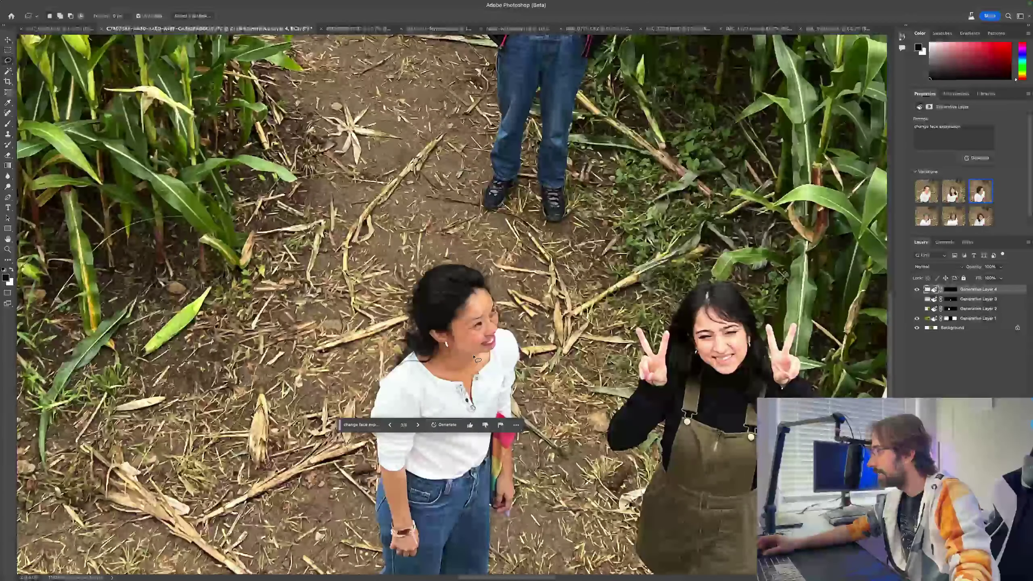
pyautogui.keyDown('alt'); pyautogui.scroll(2, 474, 357); pyautogui.keyUp('alt')
pyautogui.keyDown('alt'); pyautogui.scroll(2, 483, 360); pyautogui.keyUp('alt')
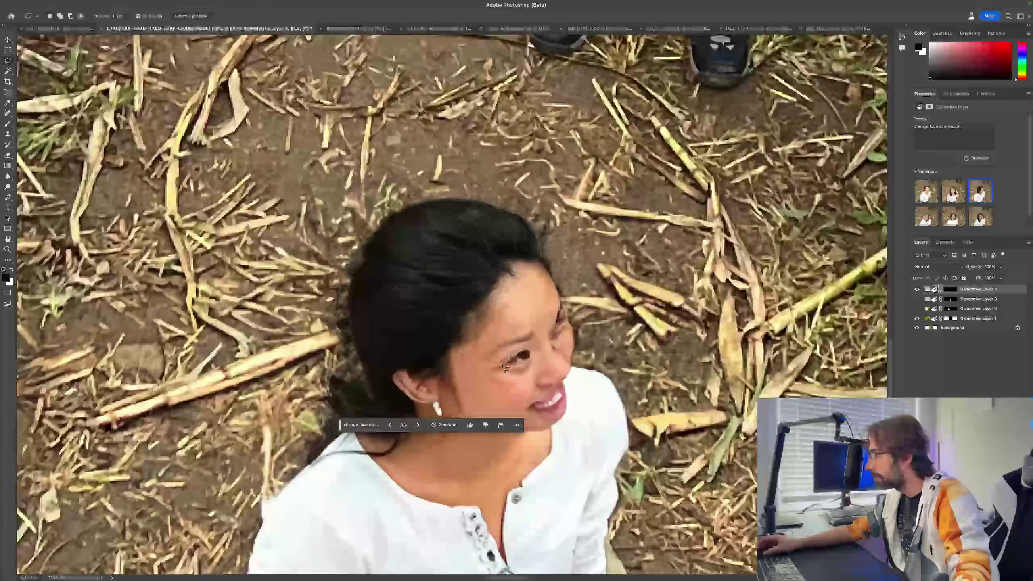
pyautogui.keyDown('alt'); pyautogui.scroll(2, 497, 364); pyautogui.keyUp('alt')
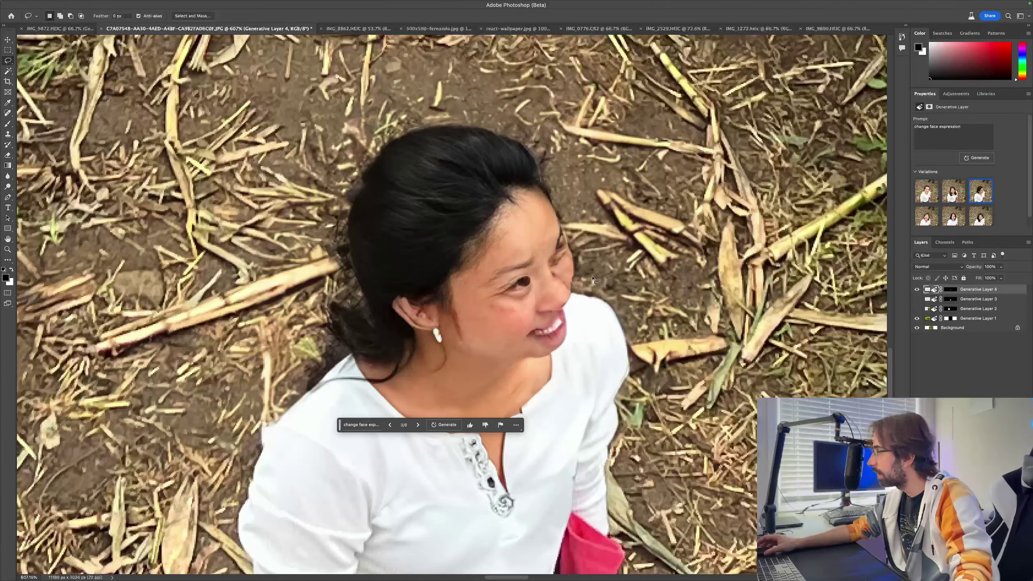
pyautogui.hotkey('ctrl', '0')
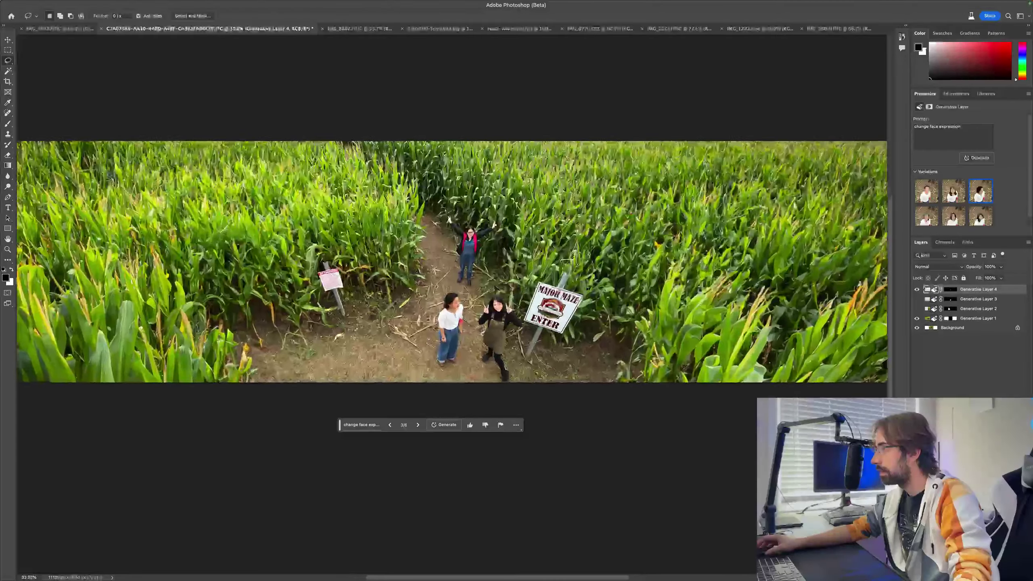
# - Hide Generative Layer 4 and show Generative Layer 3, erasing the woman in white again
pyautogui.scroll(-2, 590, 291)
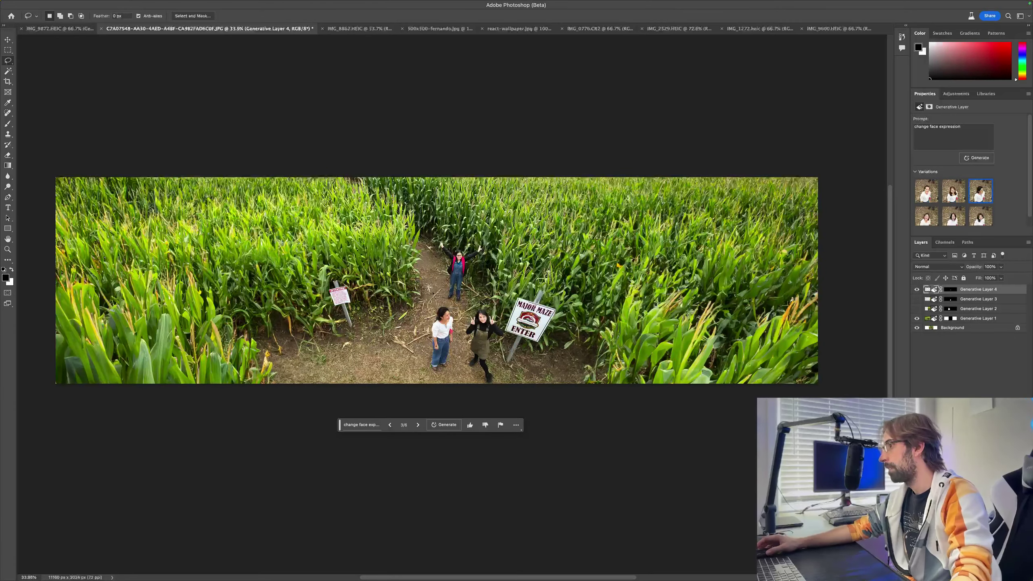
pyautogui.click(917, 289)
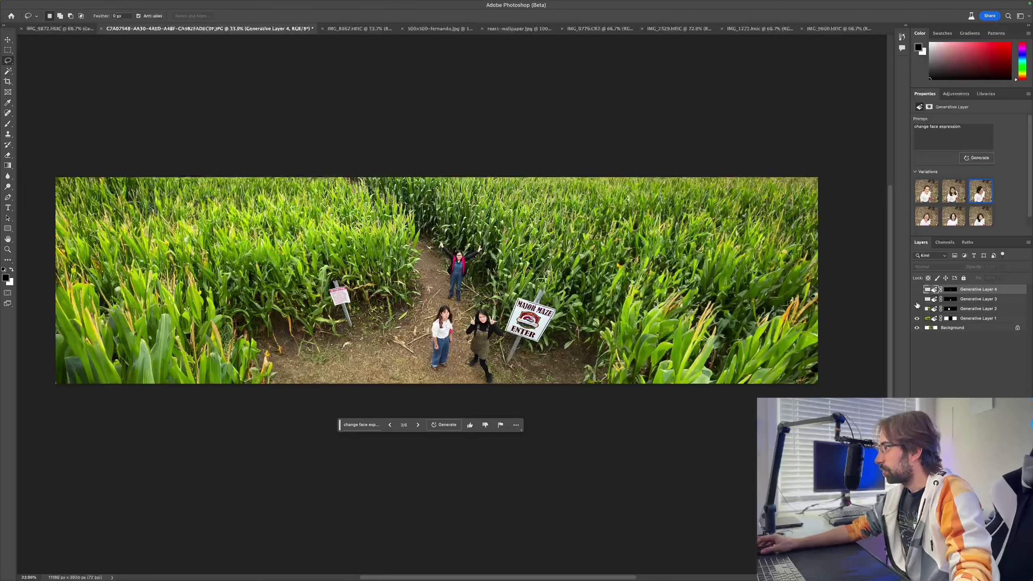
pyautogui.click(917, 299)
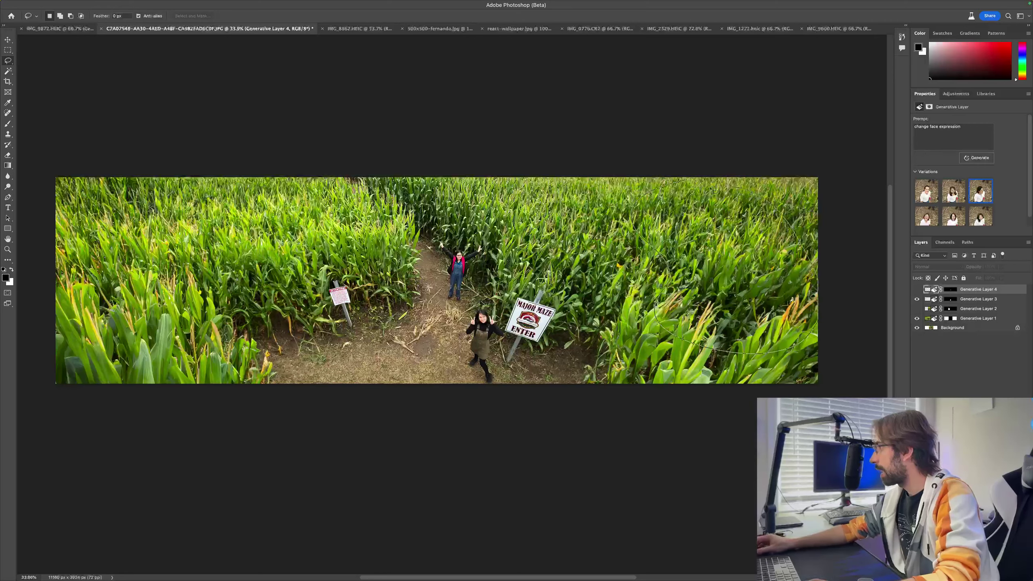
# - Lasso the corn right of the maze sign and generate 'add elephant' there
pyautogui.moveTo(714, 191); pyautogui.dragTo(691, 187)
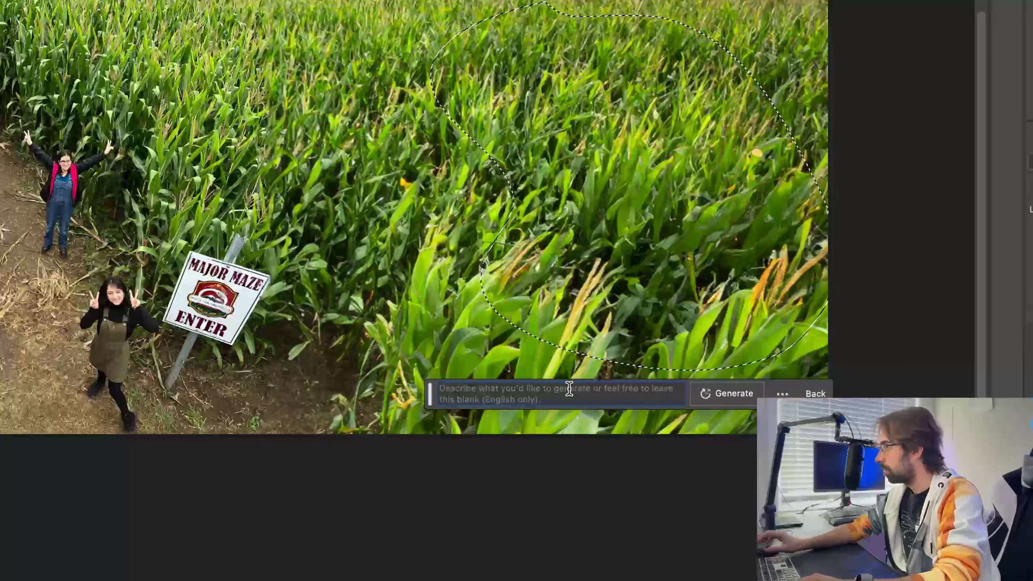
pyautogui.write('add ')
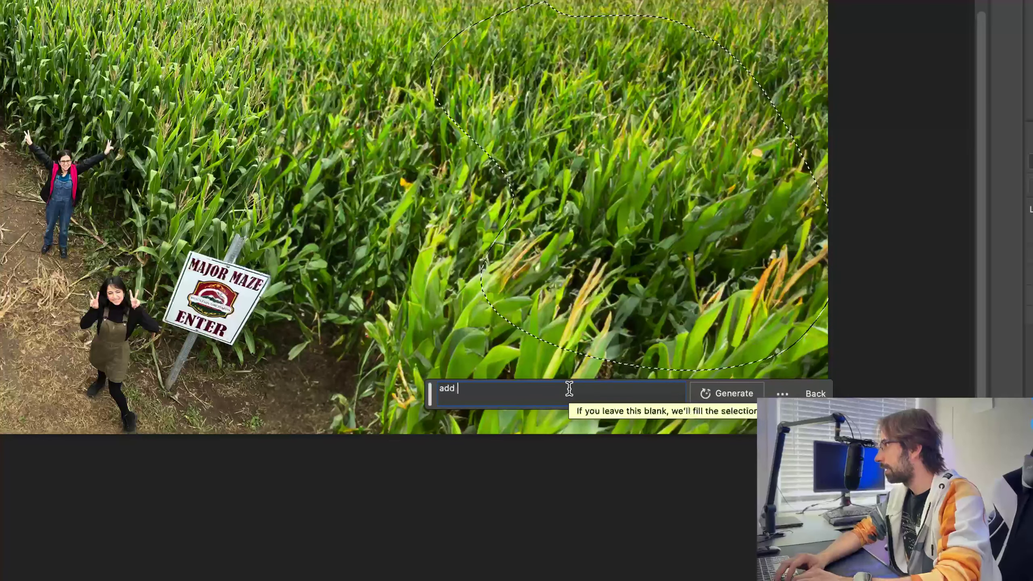
pyautogui.write('ele')
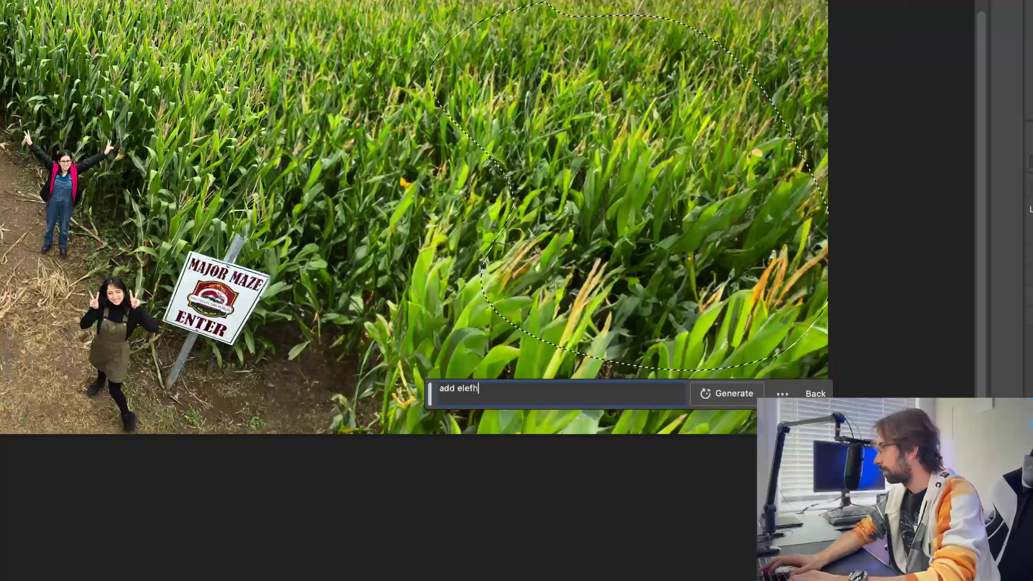
pyautogui.write('phant')
pyautogui.press('Return')
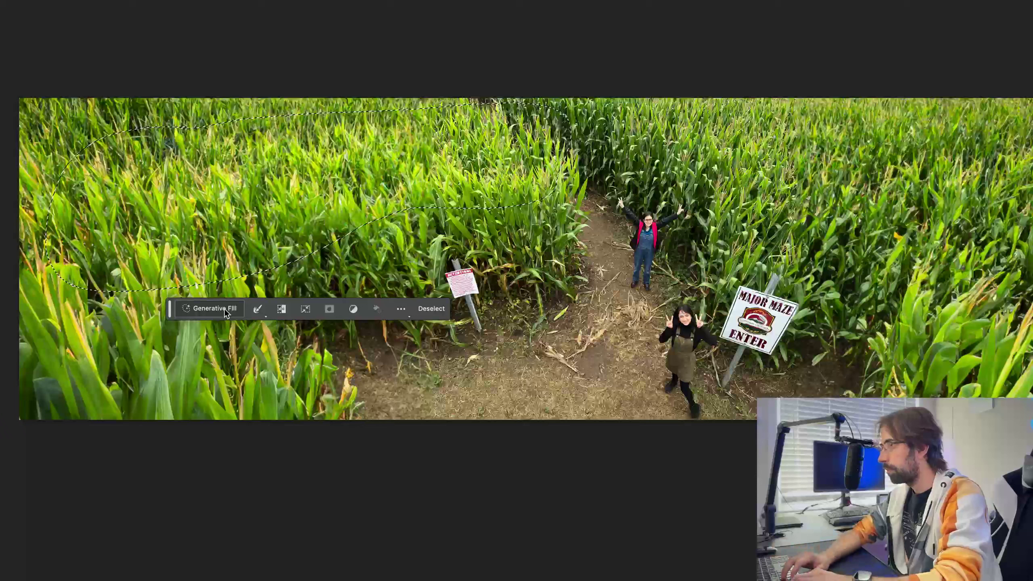
# - Fill the left corn patch with 'add corn stalks', compare its three variations, then hide the layer
pyautogui.write('add corn ')
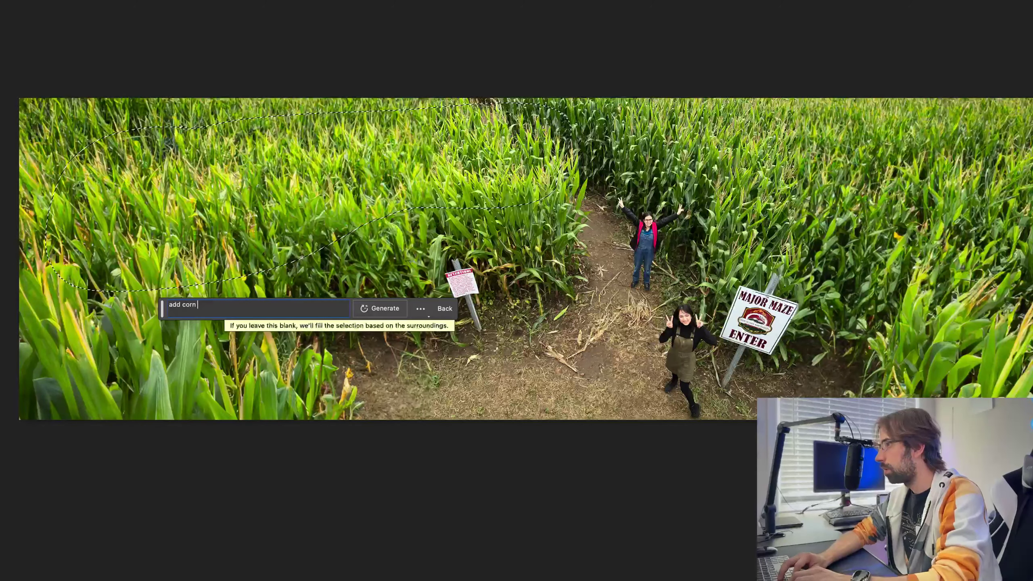
pyautogui.write('stalks')
pyautogui.press('Return')
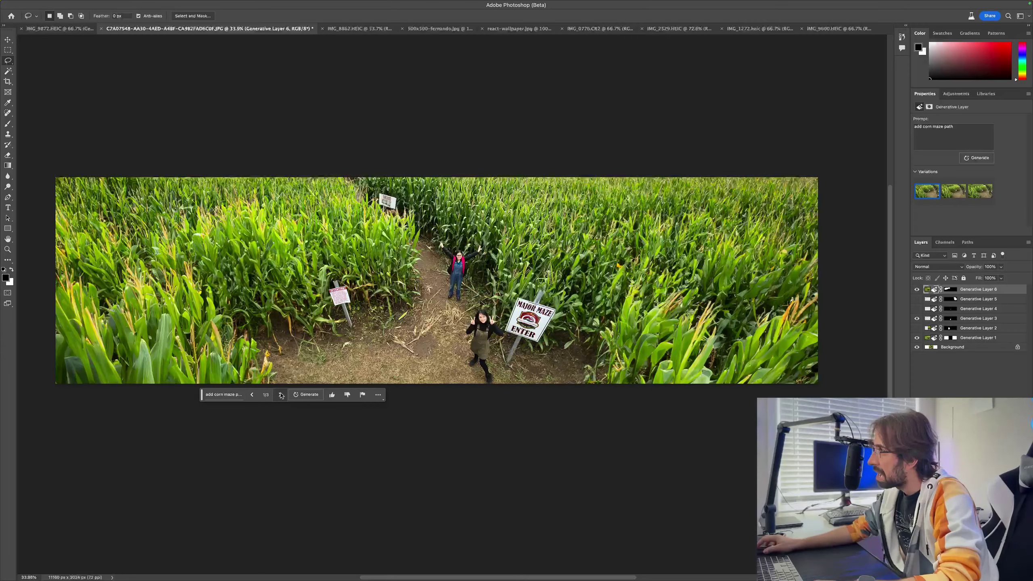
pyautogui.click(280, 394)
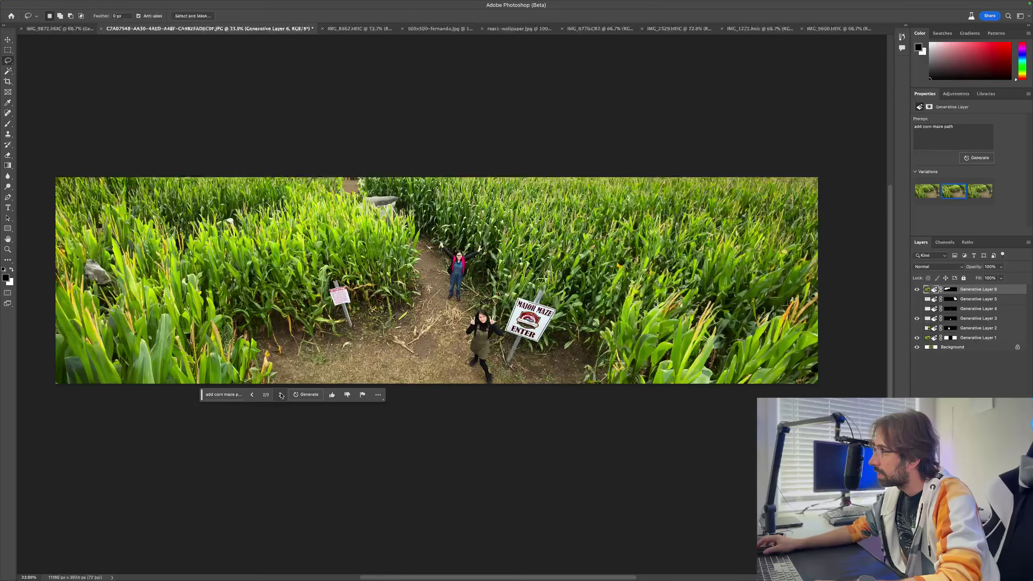
pyautogui.click(281, 395)
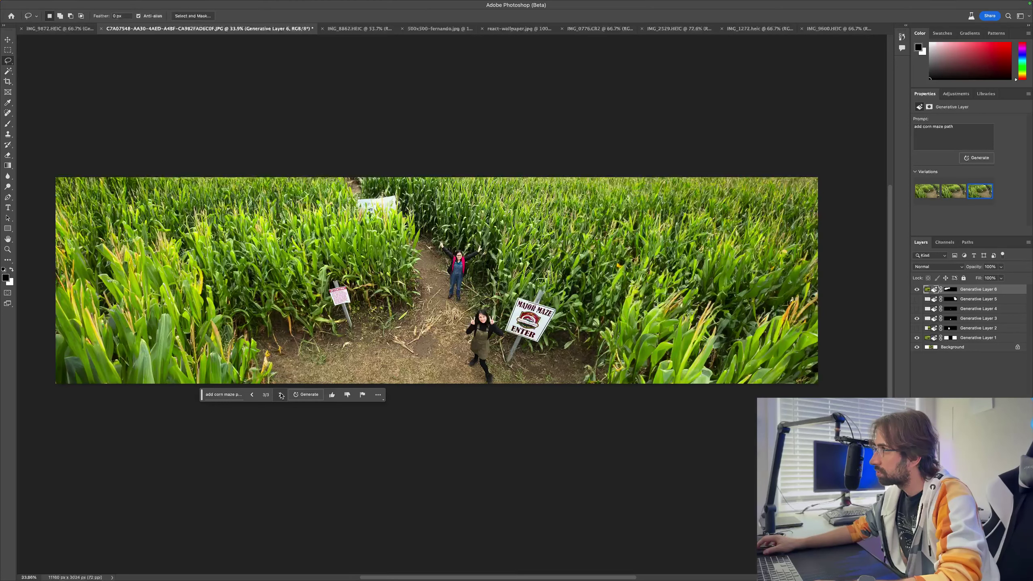
pyautogui.click(280, 394)
pyautogui.click(280, 394)
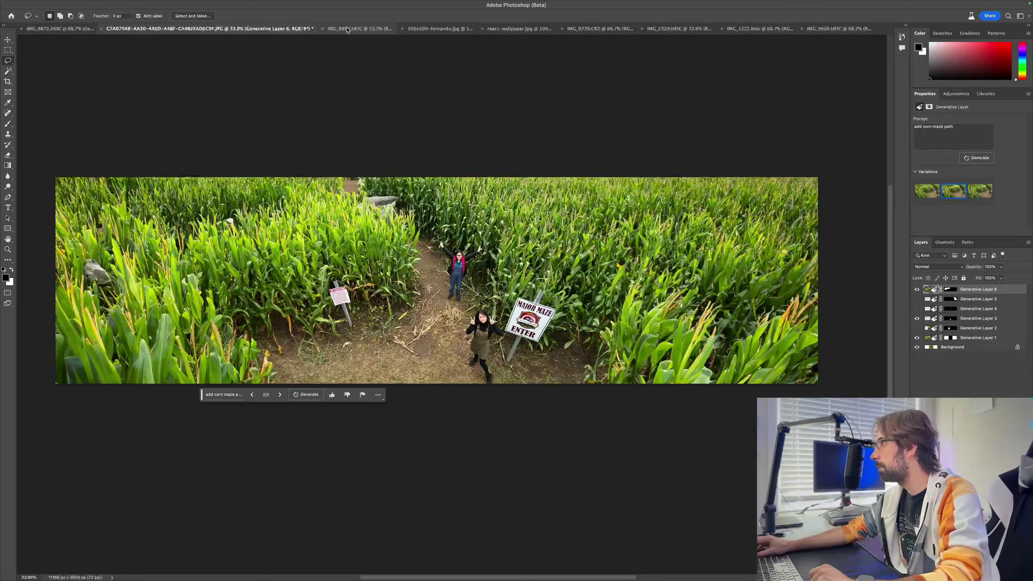
pyautogui.hotkey('ctrl', ',')
pyautogui.hotkey('ctrl', ',')
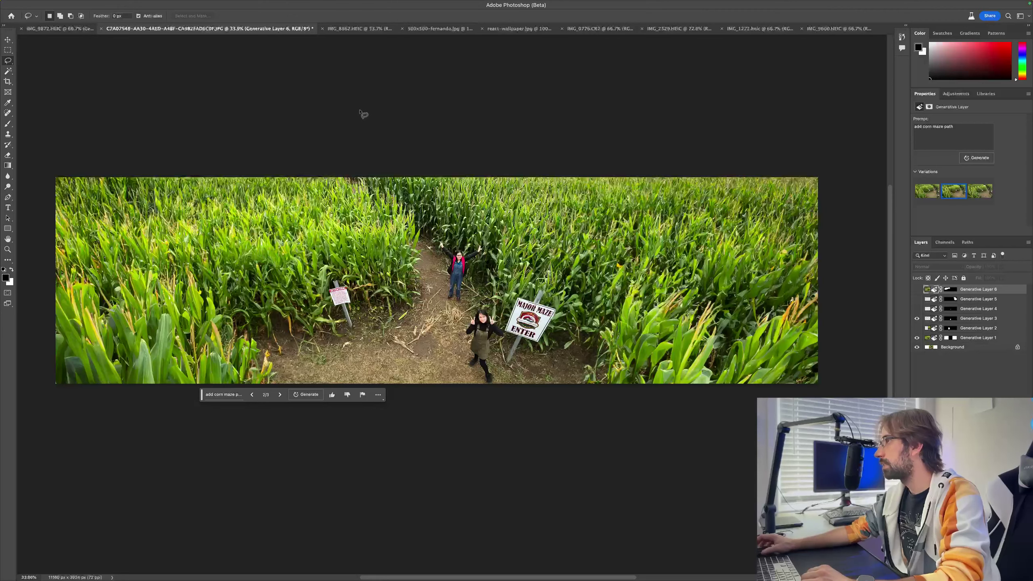
# - Open the IMG_8862.HEIC swing photo, trial a taller canvas, then undo it
pyautogui.click(345, 31)
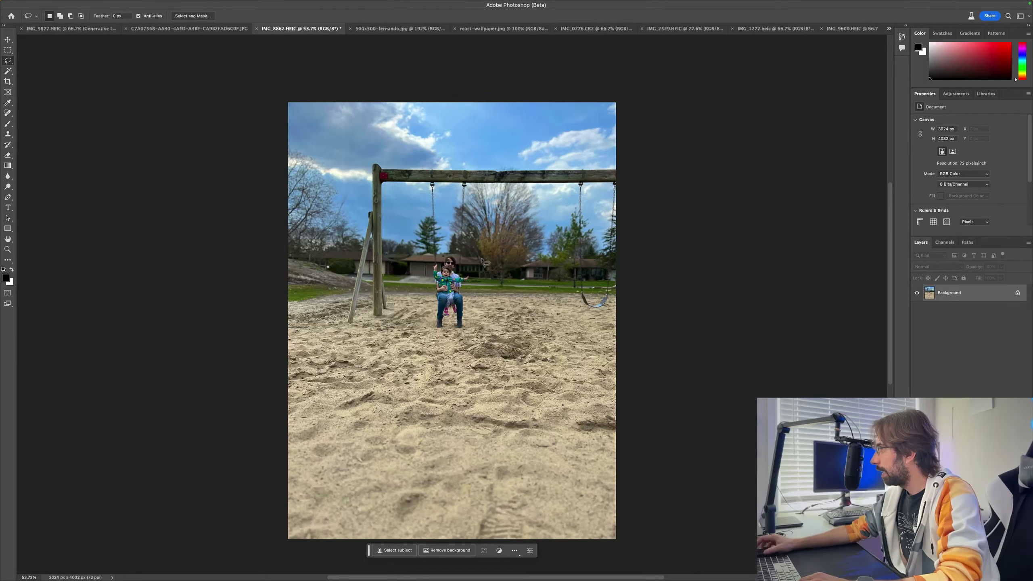
pyautogui.scroll(-5, 473, 256)
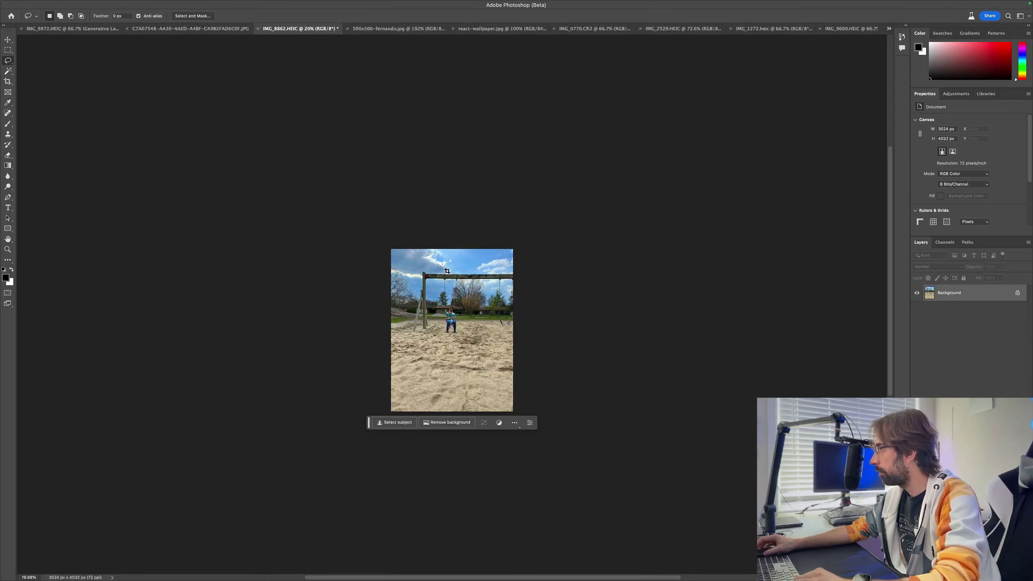
pyautogui.press('c')
pyautogui.moveTo(447, 250); pyautogui.dragTo(471, 88)
pyautogui.press('Return')
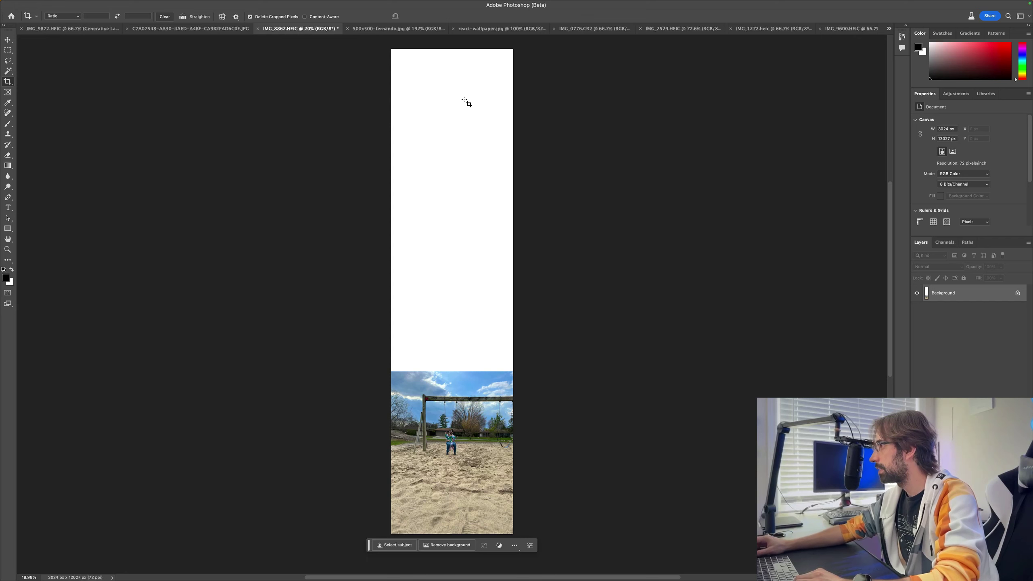
pyautogui.hotkey('ctrl', 'z')
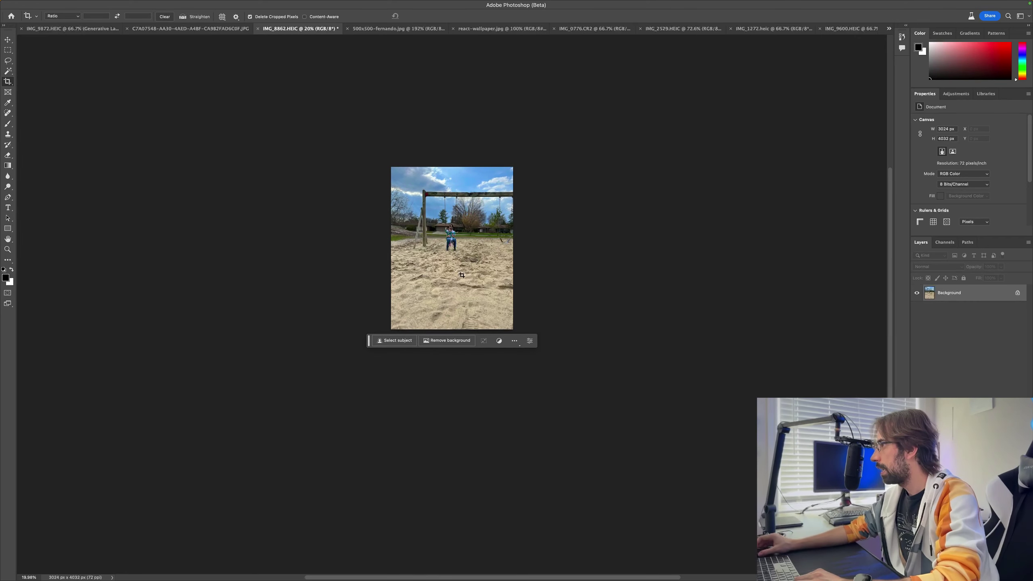
# - Extend the swing photo's canvas upward with a blank white area
pyautogui.click(466, 271)
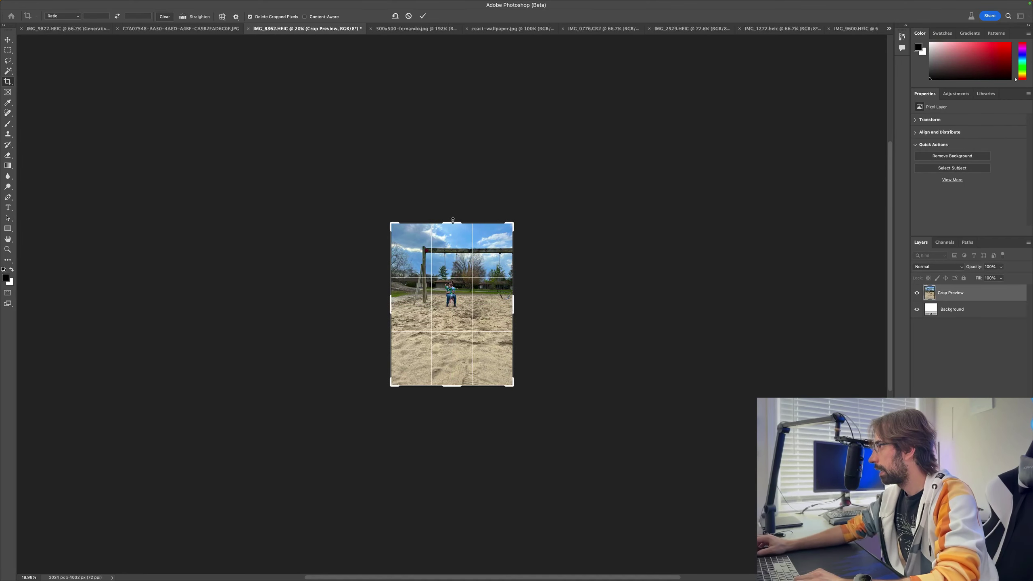
pyautogui.moveTo(452, 223)
pyautogui.mouseDown()
pyautogui.moveTo(463, 91)
pyautogui.moveTo(457, 182)
pyautogui.mouseUp()
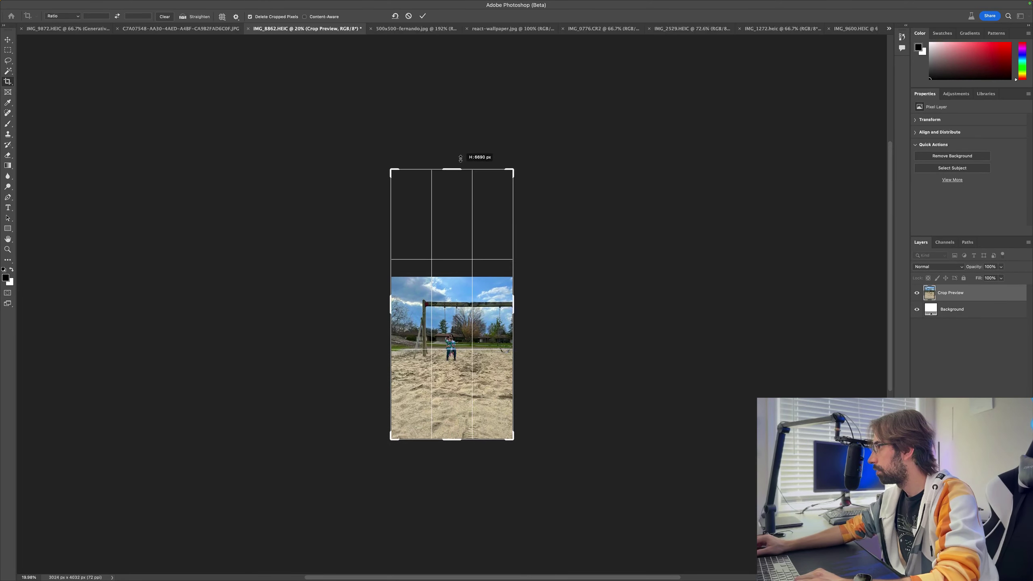
pyautogui.moveTo(457, 182); pyautogui.dragTo(457, 139)
pyautogui.press('Return')
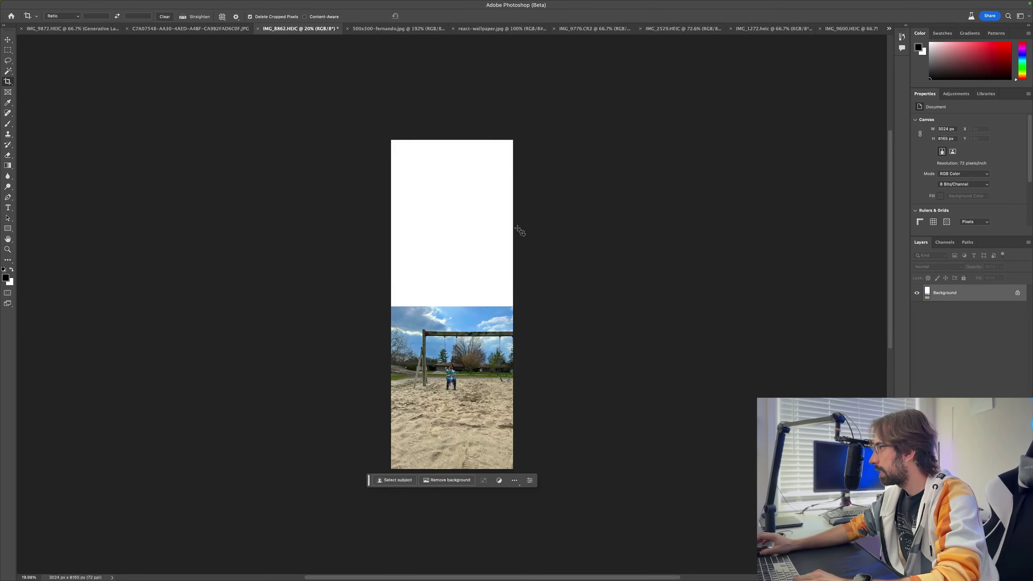
# - Select the new white top area plus a strip of the sky
pyautogui.press('w')
pyautogui.click(472, 252)
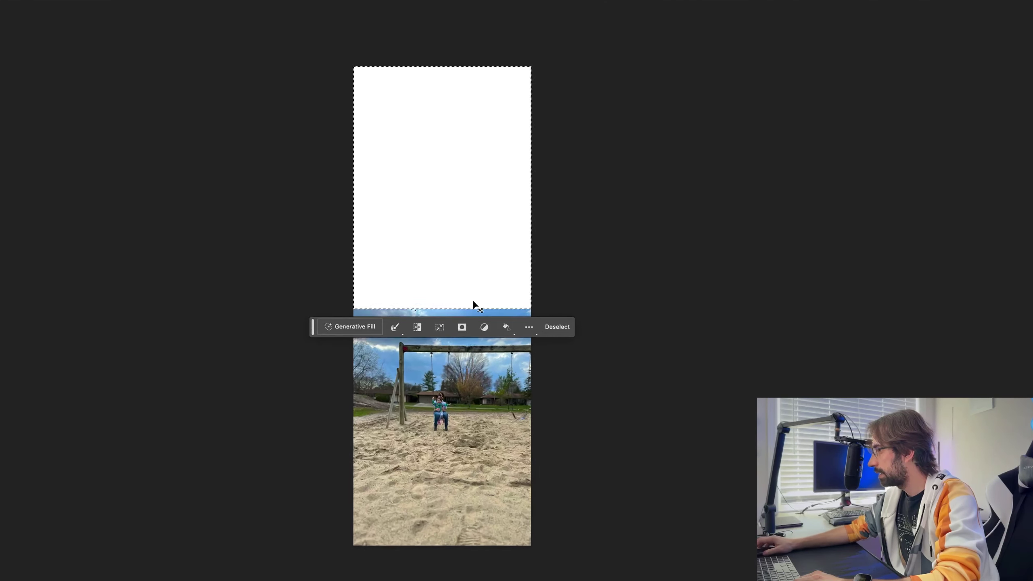
pyautogui.moveTo(327, 294)
pyautogui.mouseDown()
pyautogui.moveTo(598, 357)
pyautogui.moveTo(597, 336)
pyautogui.mouseUp()
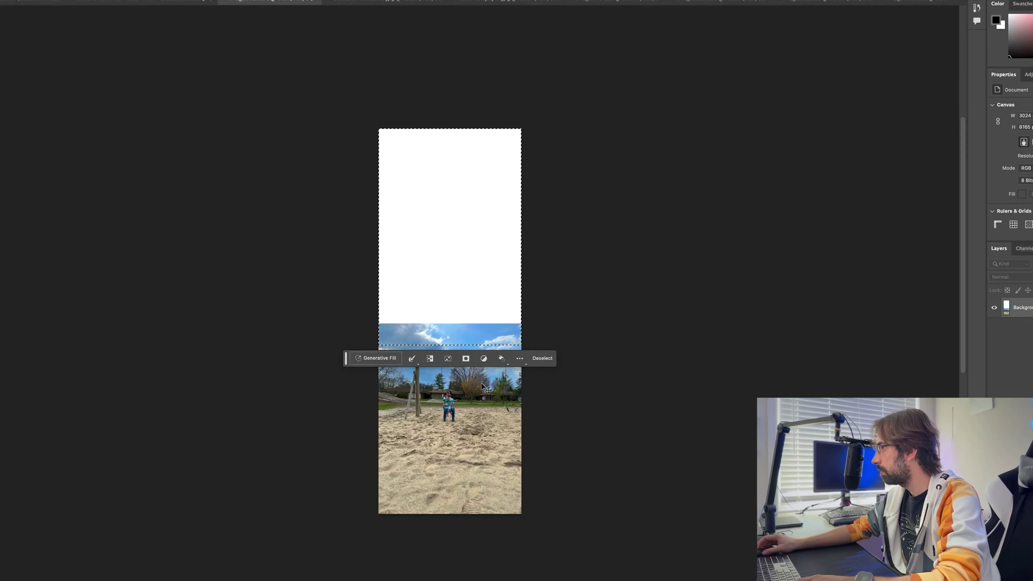
# - Generate 'complete the sky', browse all three variations and keep the first
pyautogui.click(387, 358)
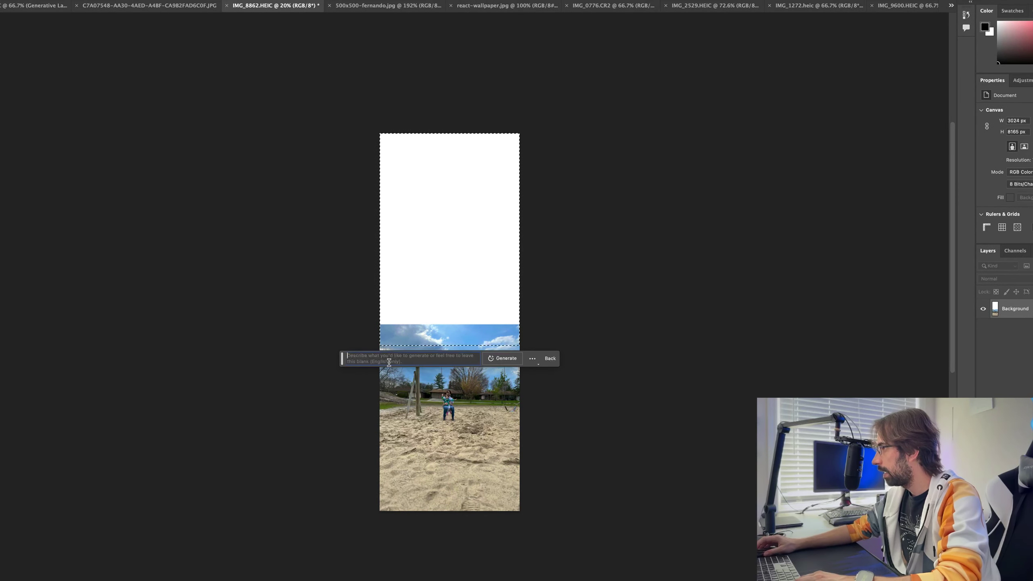
pyautogui.write('complete')
pyautogui.press('Return')
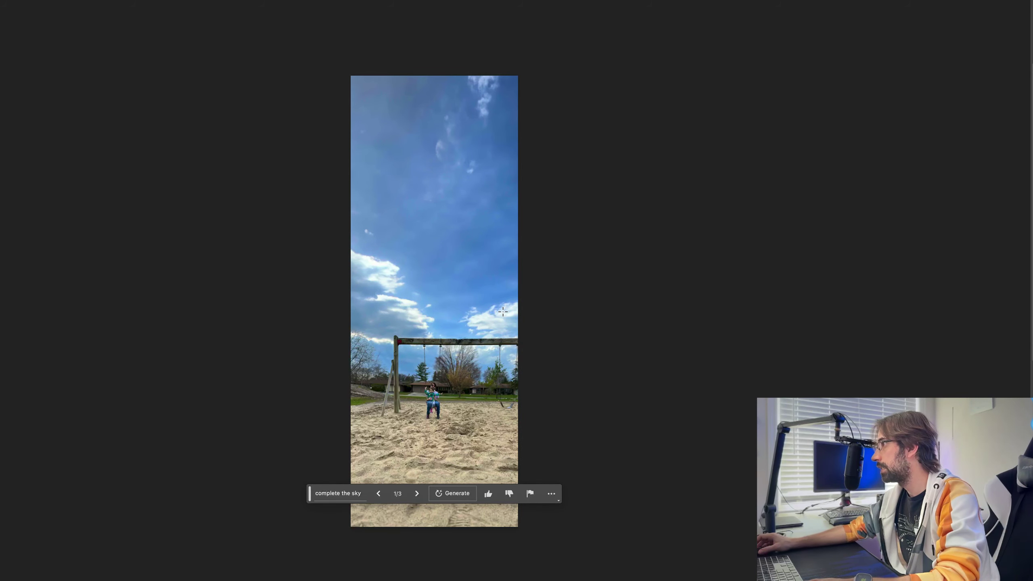
pyautogui.click(418, 493)
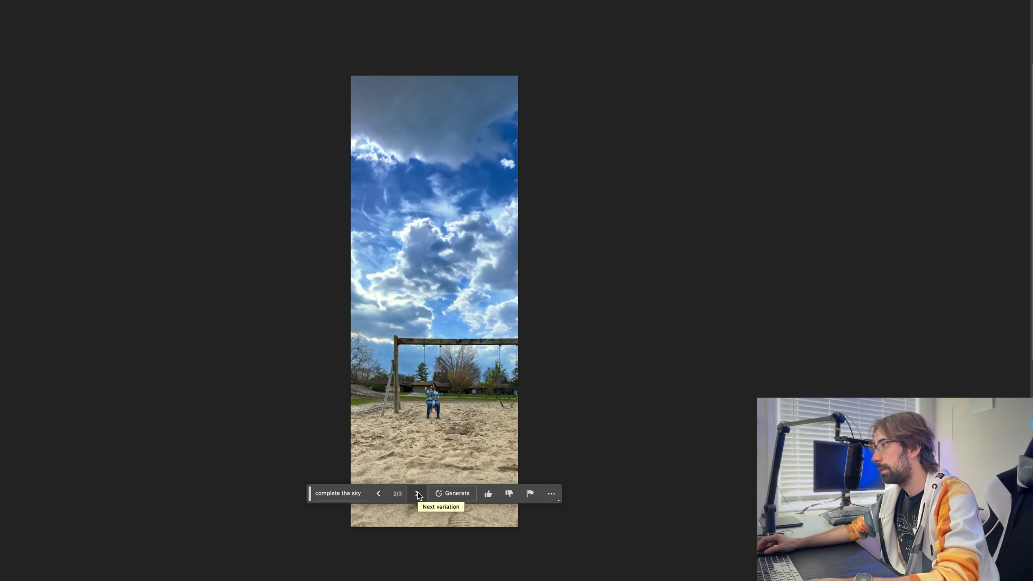
pyautogui.click(418, 494)
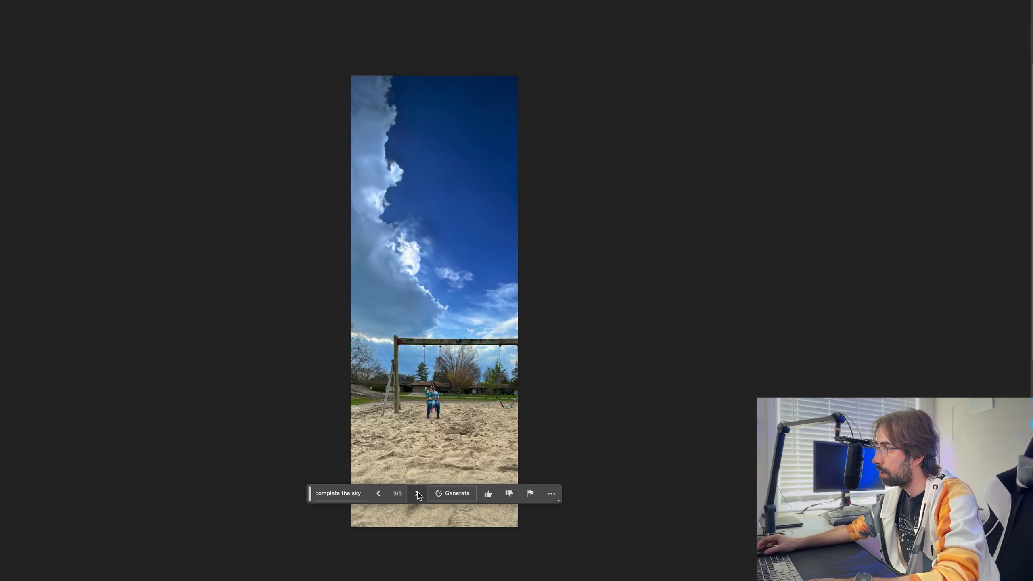
pyautogui.click(417, 493)
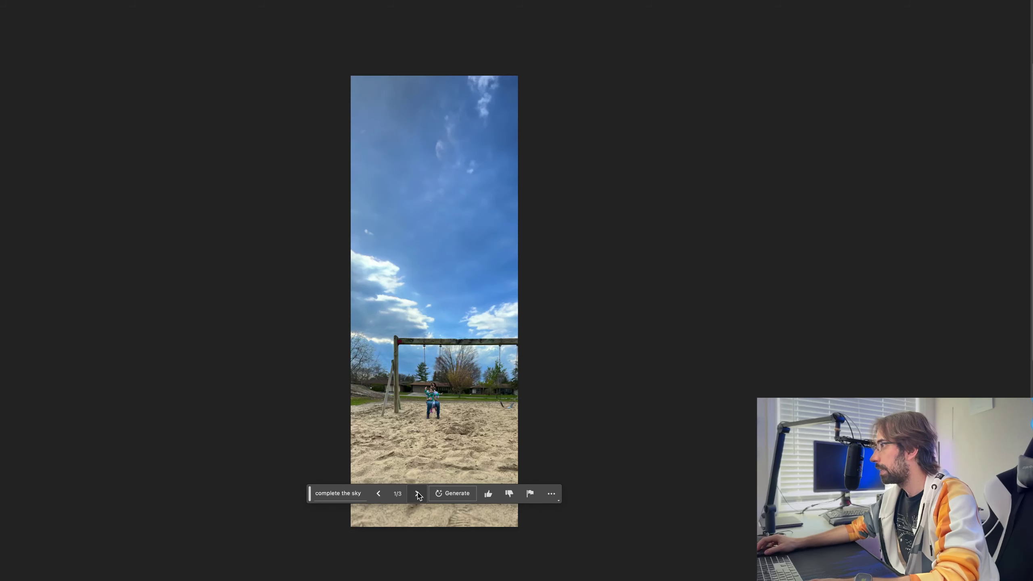
pyautogui.scroll(-3, 592, 416)
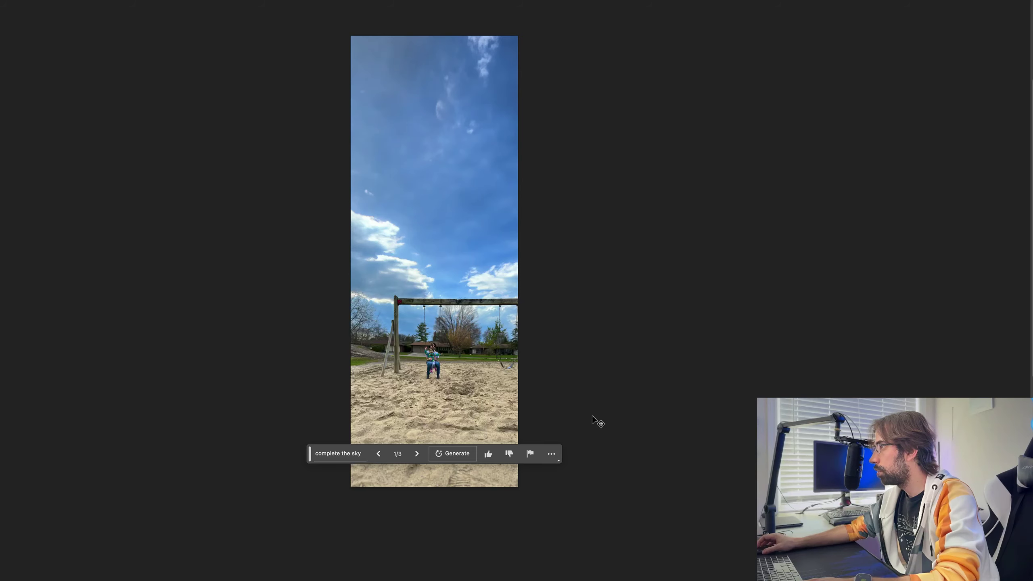
# - Widen the swing photo's canvas with white strips on both sides
pyautogui.press('f')
pyautogui.press('c')
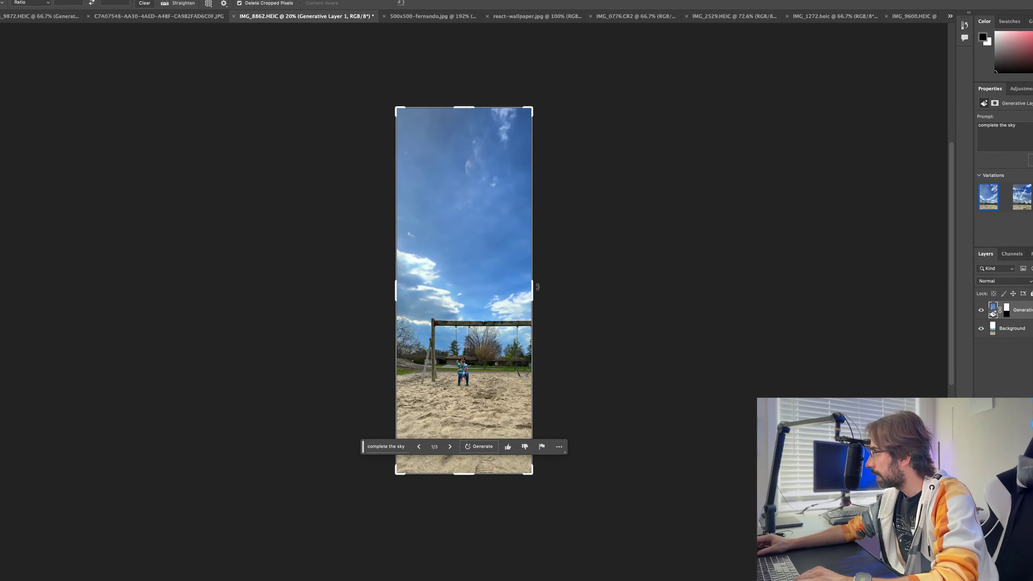
pyautogui.moveTo(537, 287); pyautogui.dragTo(576, 290)
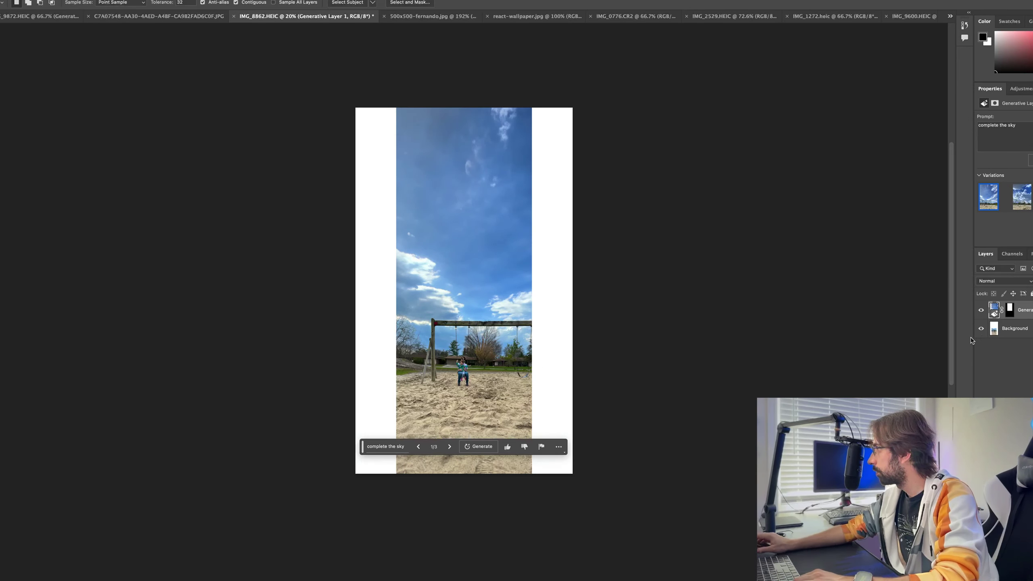
# - Marquee-select the left and right white strips, overlapping the photo edges
pyautogui.click(562, 259)
pyautogui.hotkey('ctrl', 'd')
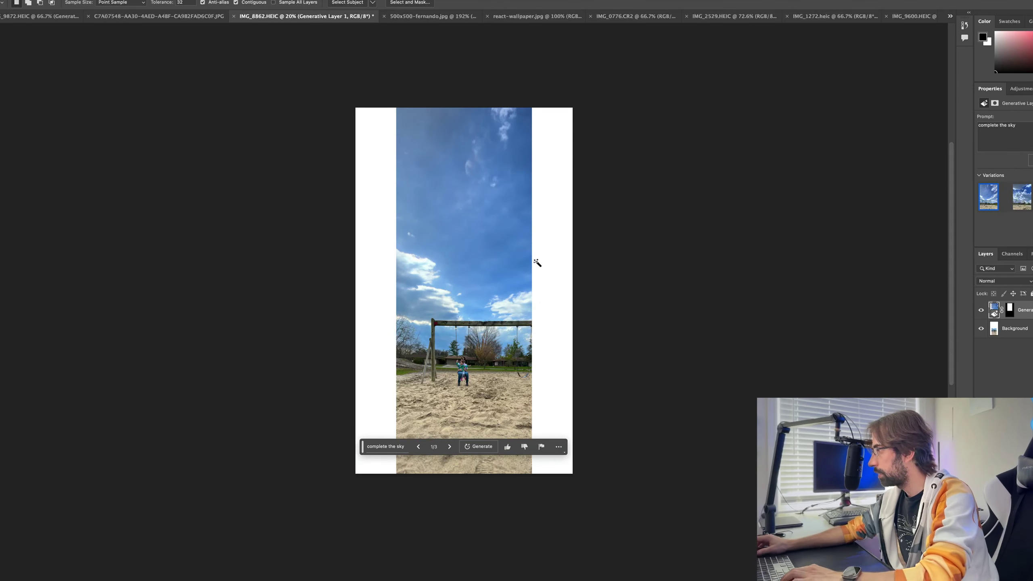
pyautogui.press('m')
pyautogui.moveTo(526, 107); pyautogui.dragTo(626, 566)
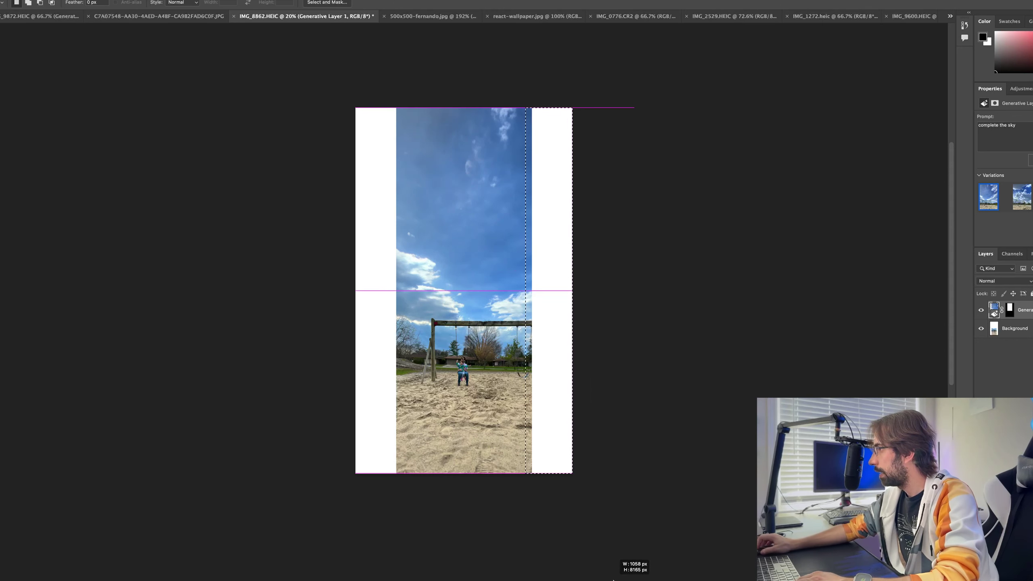
pyautogui.moveTo(358, 107); pyautogui.dragTo(443, 504)
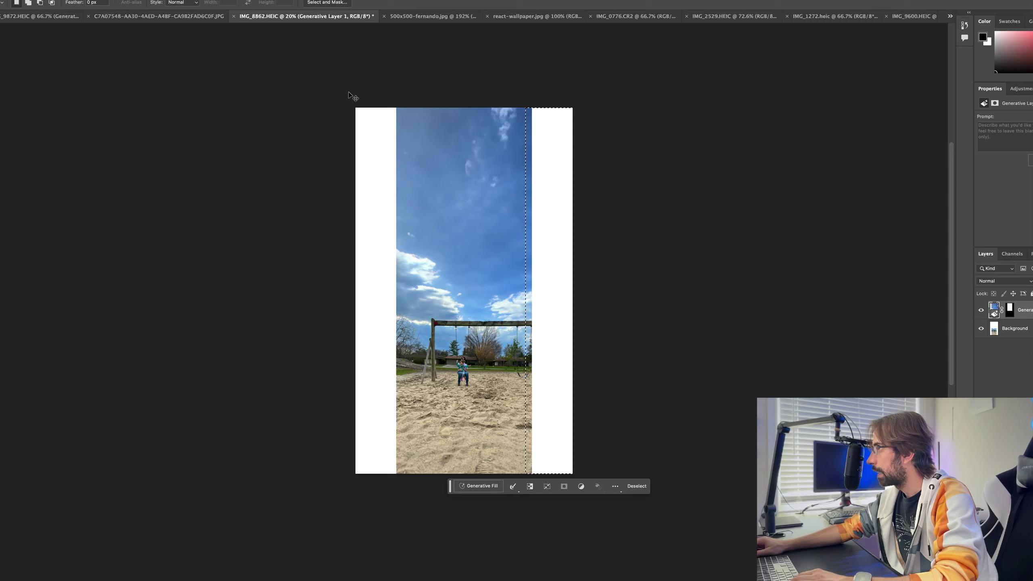
pyautogui.moveTo(348, 95); pyautogui.dragTo(416, 500)
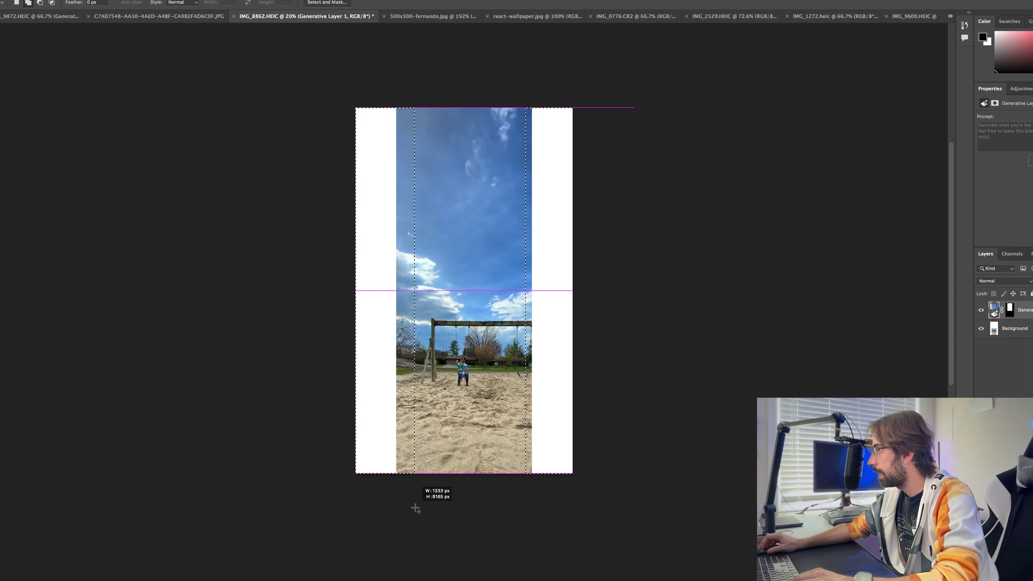
pyautogui.moveTo(565, 94)
pyautogui.mouseDown()
pyautogui.moveTo(500, 513)
pyautogui.moveTo(476, 513)
pyautogui.mouseUp()
# - Fill the side strips with a 'complete' generative fill and browse its variations
pyautogui.click(394, 487)
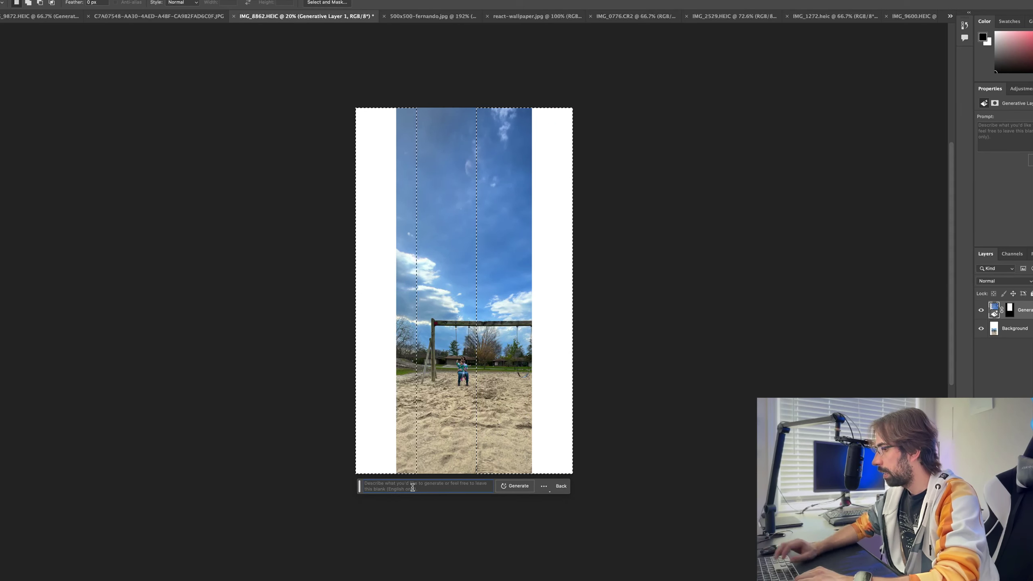
pyautogui.write('complete')
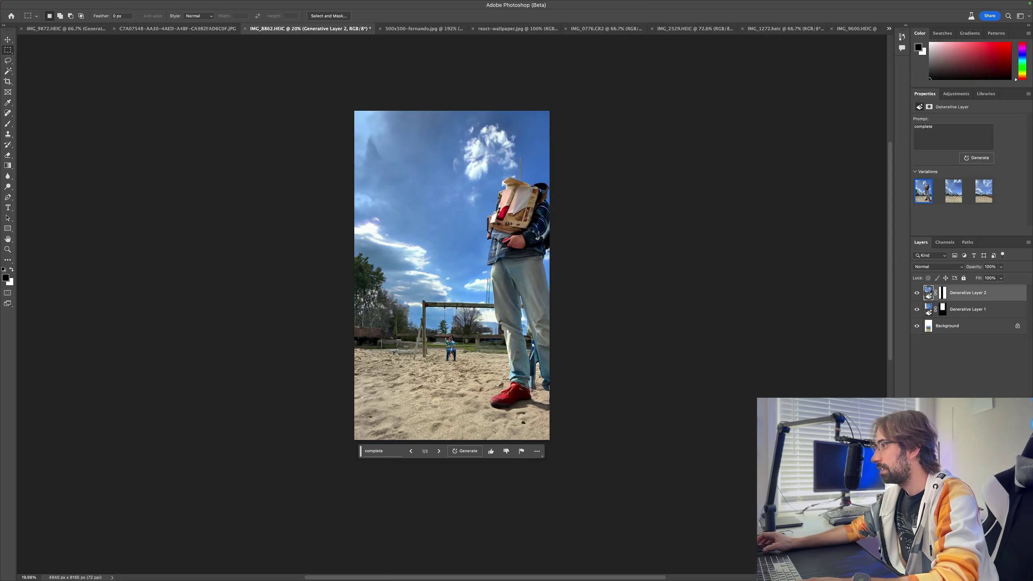
pyautogui.click(438, 451)
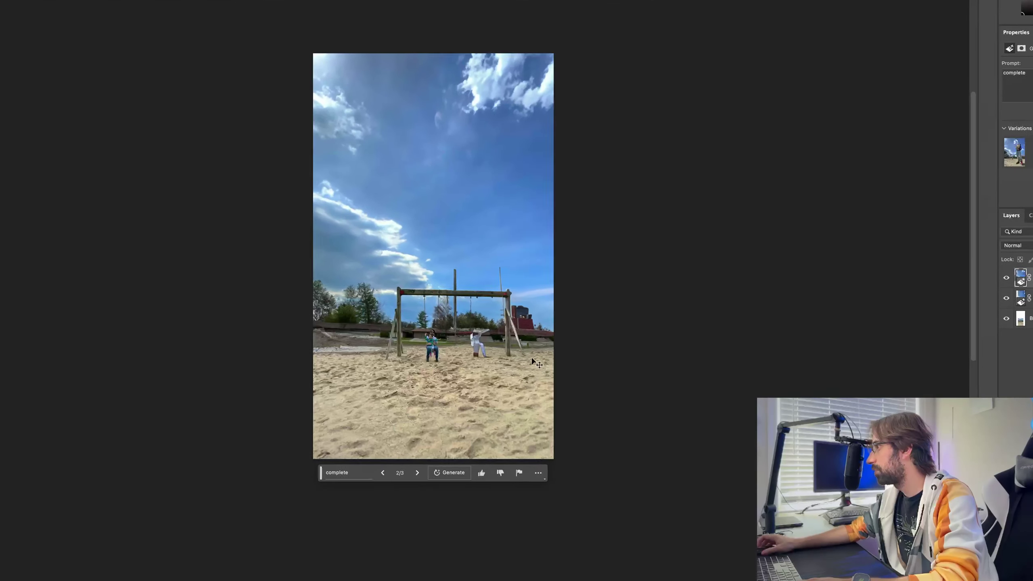
pyautogui.click(404, 485)
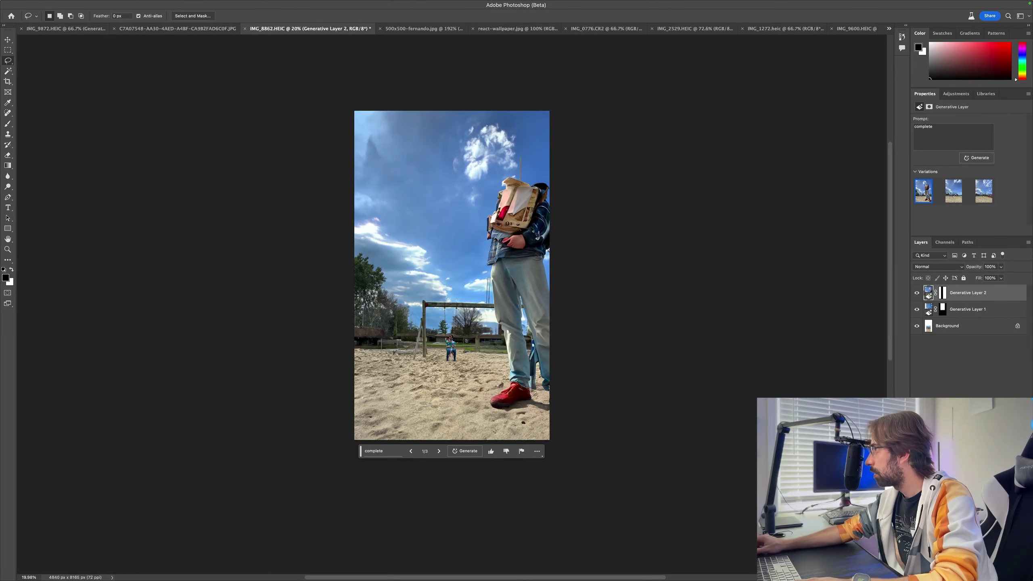
# - Lasso the giant standing figure and generate 'remove subject' to erase it
pyautogui.moveTo(550, 141); pyautogui.dragTo(507, 134)
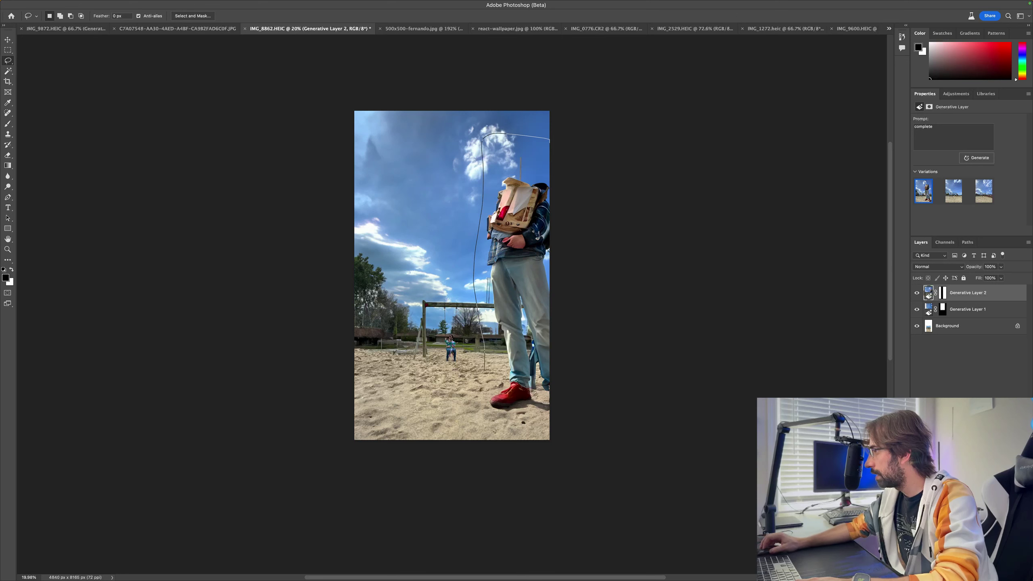
pyautogui.moveTo(550, 438); pyautogui.dragTo(550, 437)
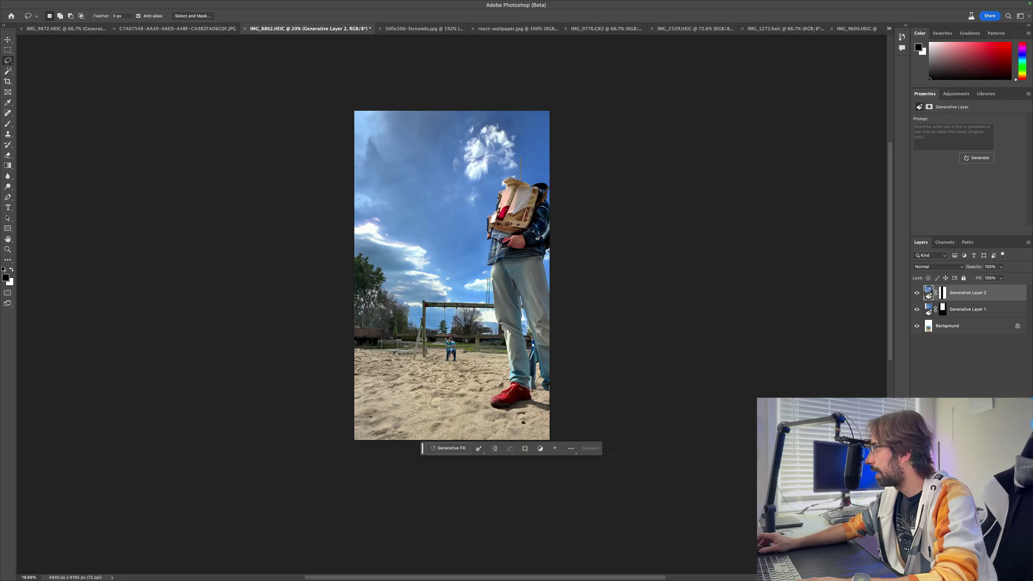
pyautogui.click(449, 447)
pyautogui.write('remove subject')
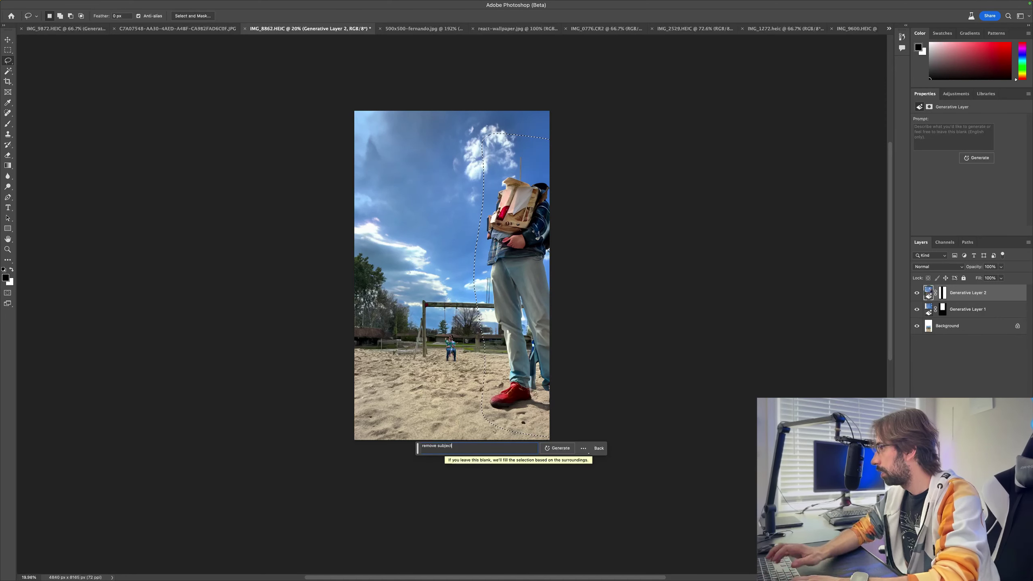
pyautogui.press('Return')
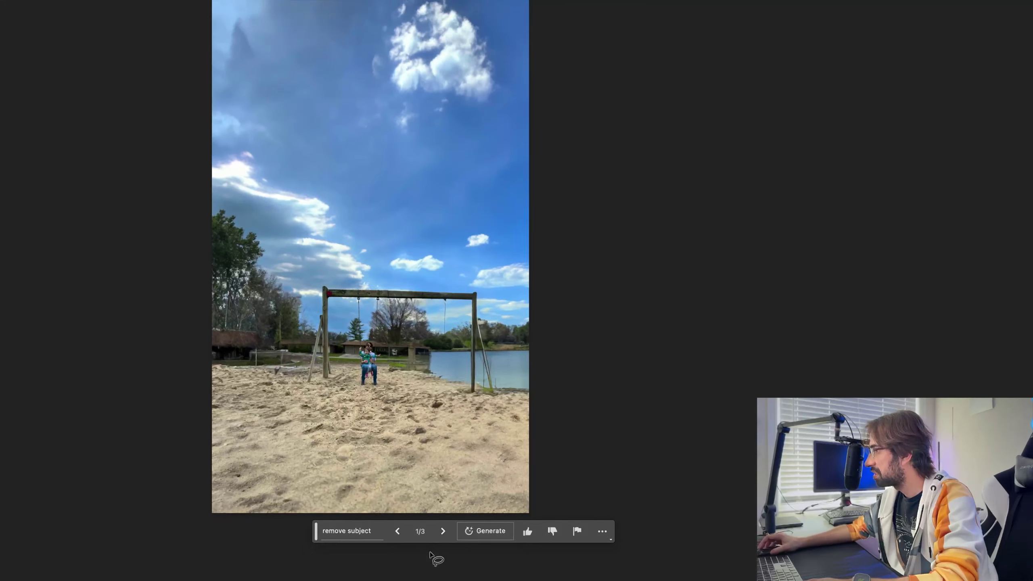
# - Browse the removal variations, compare with the original, then switch to the square portrait
pyautogui.click(443, 531)
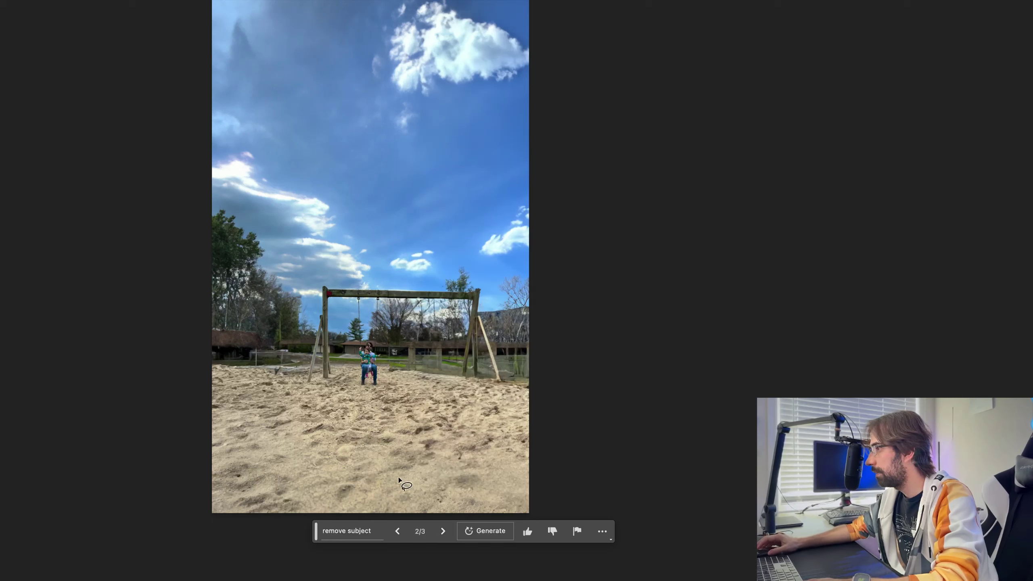
pyautogui.click(443, 531)
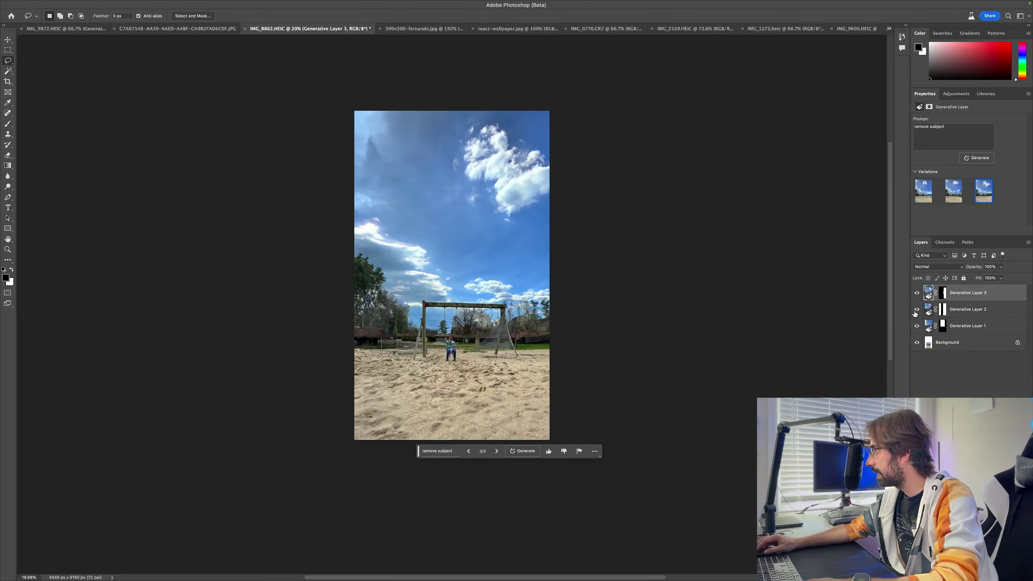
pyautogui.moveTo(916, 313)
pyautogui.mouseDown()
pyautogui.moveTo(914, 325)
pyautogui.moveTo(917, 292)
pyautogui.mouseUp()
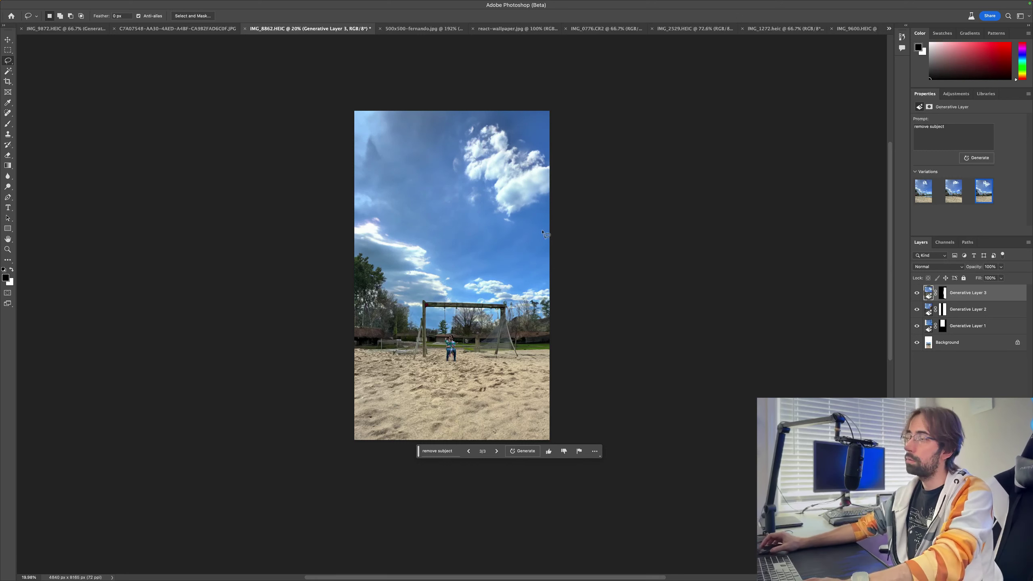
pyautogui.click(423, 28)
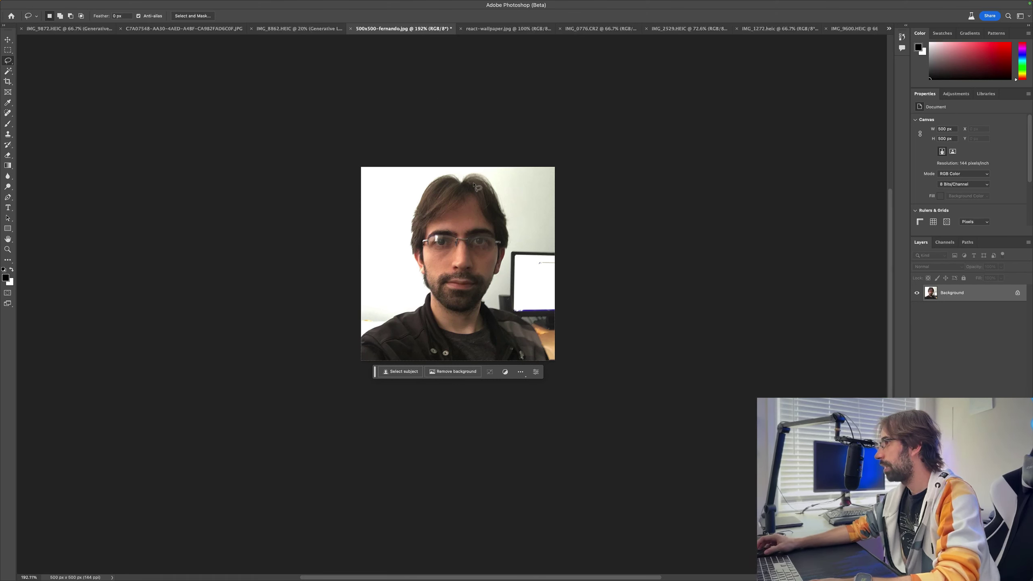
# - Pick the Rectangular Marquee tool and turn on rulers for the portrait
pyautogui.press('m')
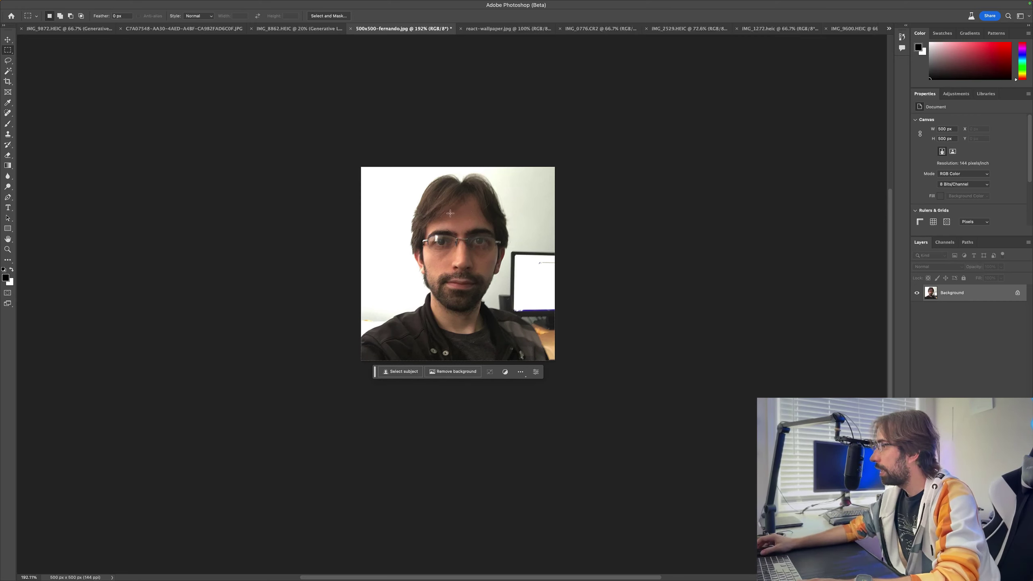
pyautogui.press('super+r')
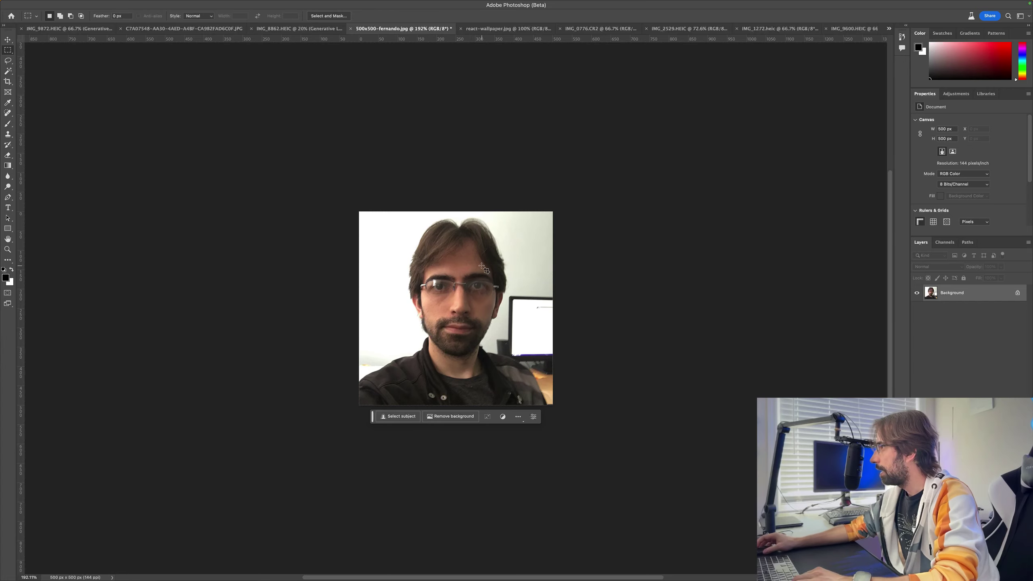
# - Expand the portrait's canvas to a 1504×1504 white square around the photo
pyautogui.press('c')
pyautogui.moveTo(552, 215); pyautogui.dragTo(770, 52)
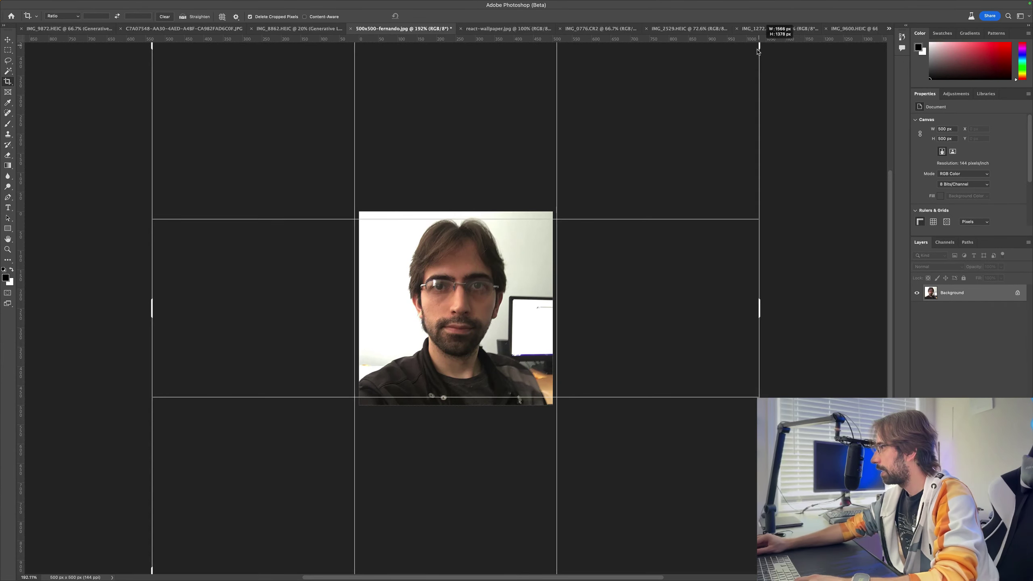
pyautogui.moveTo(769, 52); pyautogui.dragTo(752, 95)
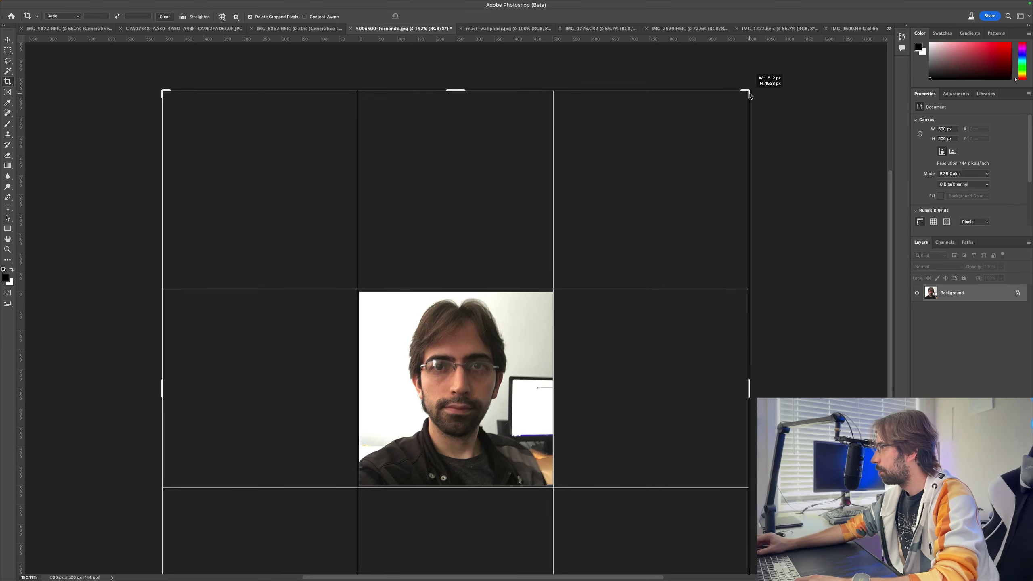
pyautogui.moveTo(752, 94); pyautogui.dragTo(747, 92)
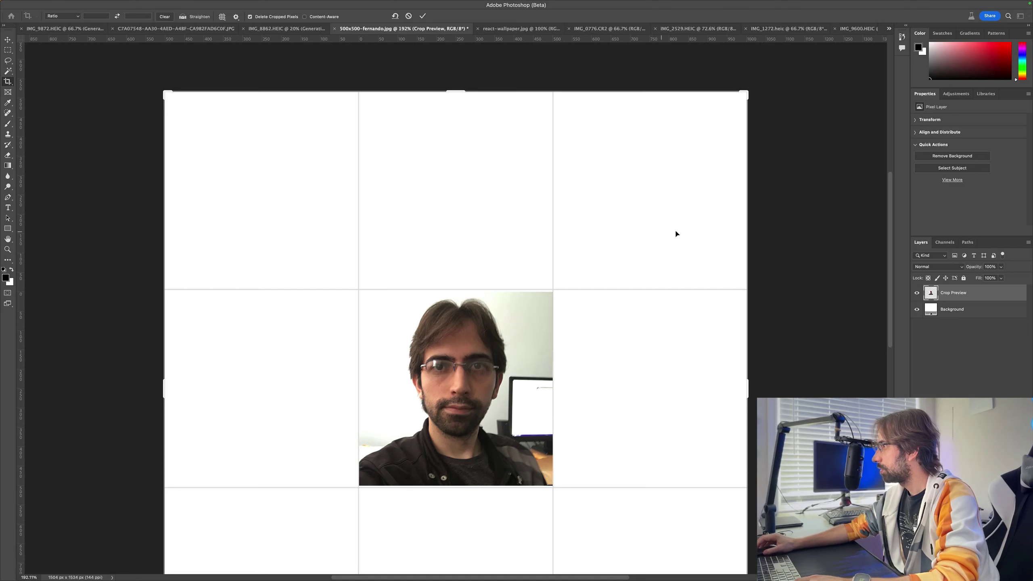
pyautogui.scroll(-3, 497, 260)
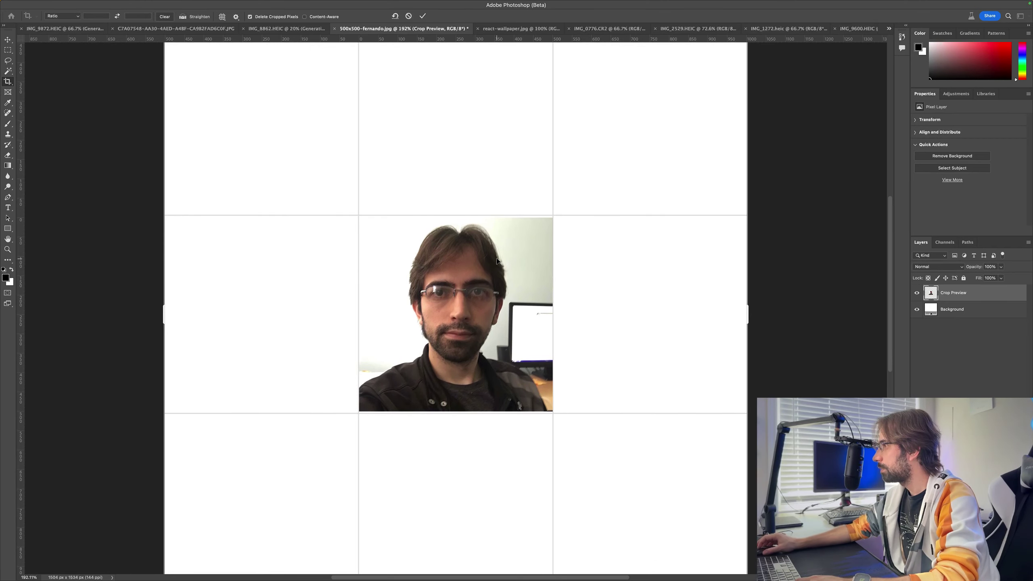
pyautogui.scroll(-3, 496, 261)
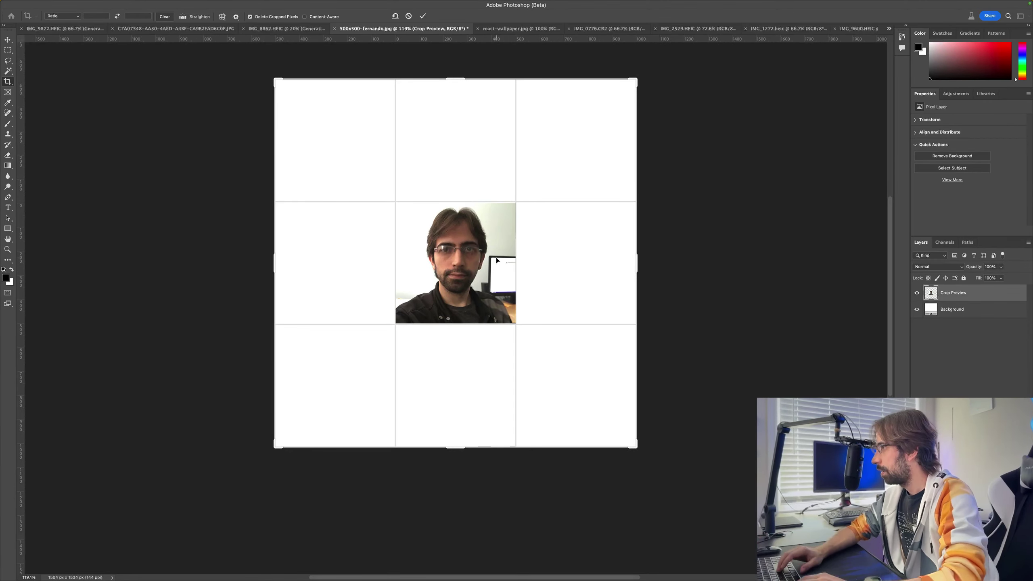
pyautogui.press('Return')
# - Marquee-select the blank white surround on the left, bottom, upper right and above the head
pyautogui.press('w')
pyautogui.click(548, 256)
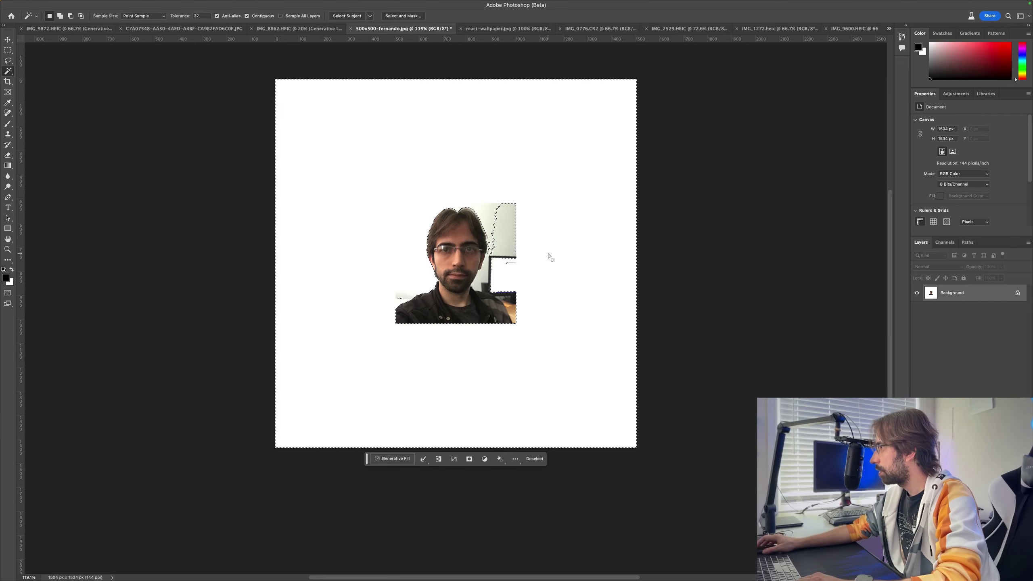
pyautogui.hotkey('ctrl', 'd')
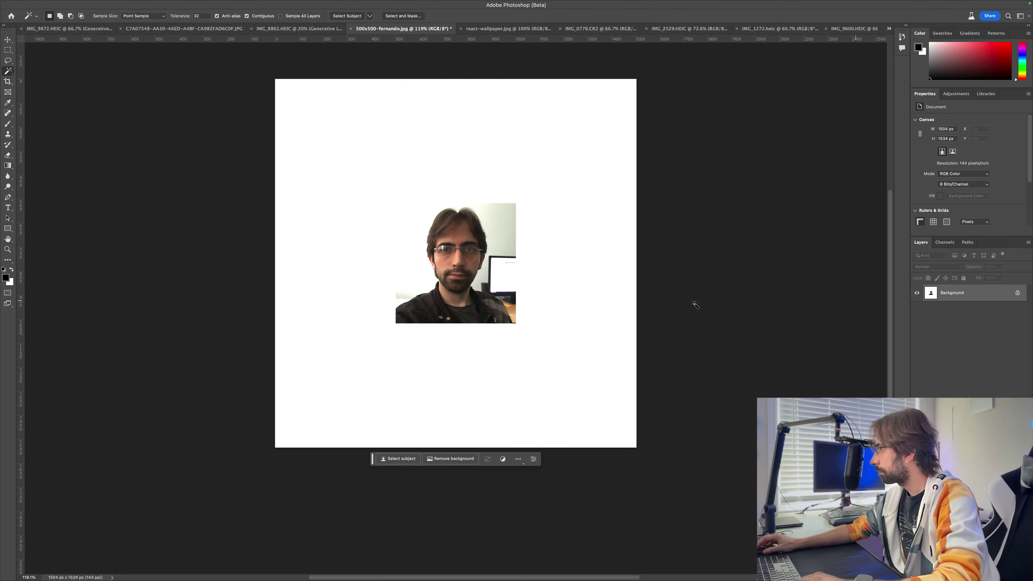
pyautogui.press('m')
pyautogui.scroll(-2, 287, 92)
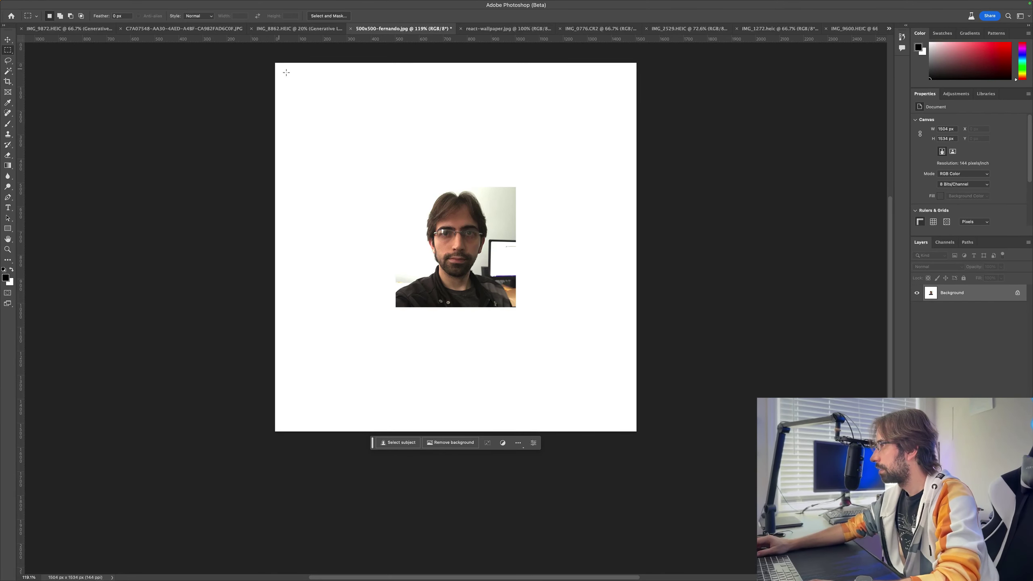
pyautogui.moveTo(276, 63); pyautogui.dragTo(424, 488)
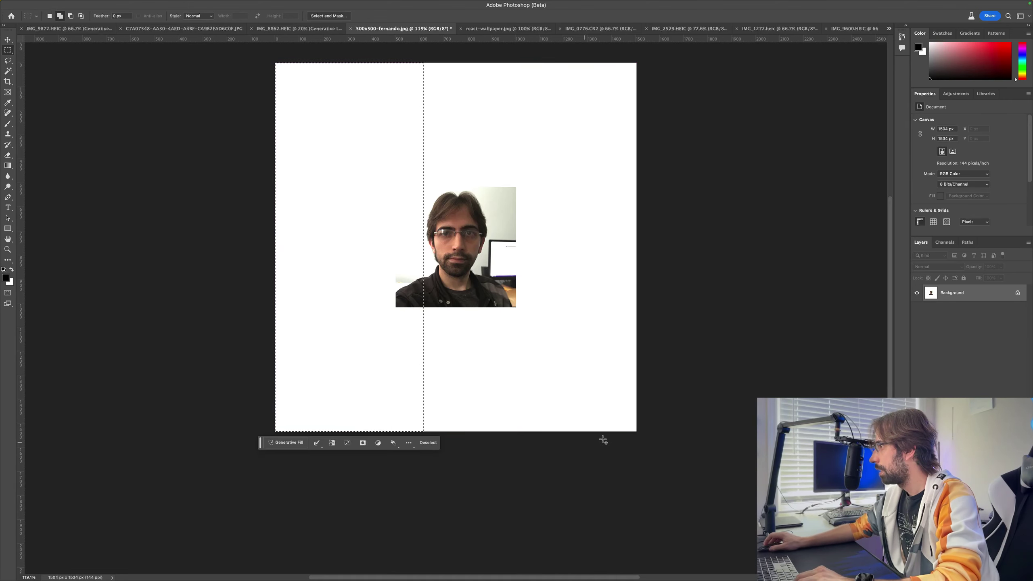
pyautogui.moveTo(662, 456); pyautogui.dragTo(257, 293)
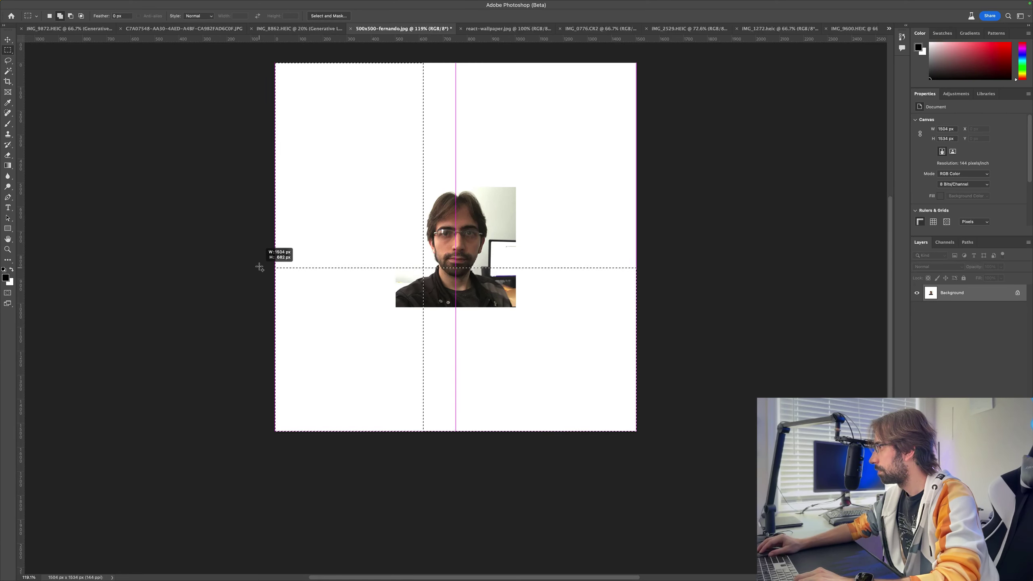
pyautogui.moveTo(256, 293); pyautogui.dragTo(259, 262)
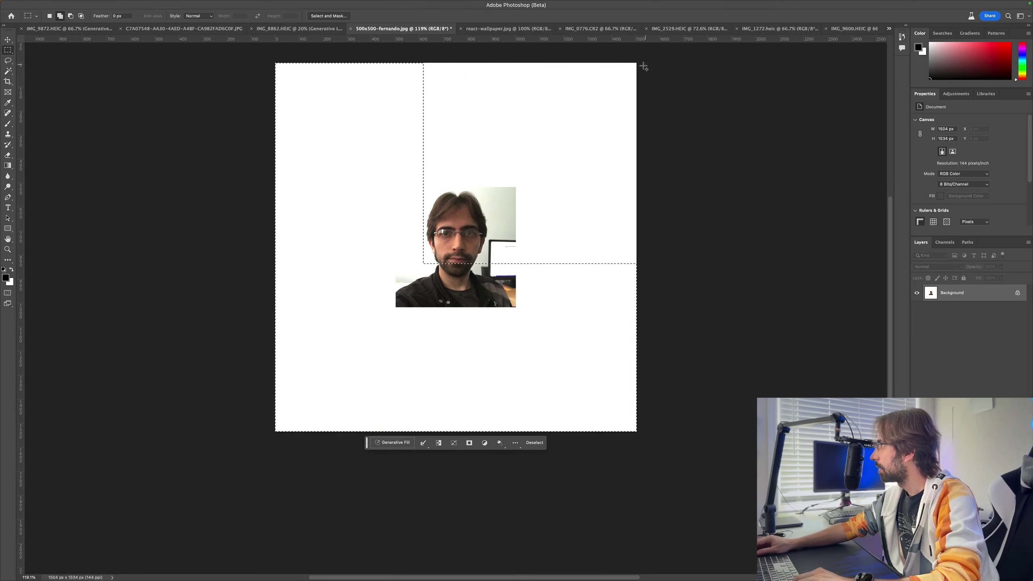
pyautogui.moveTo(638, 64); pyautogui.dragTo(488, 288)
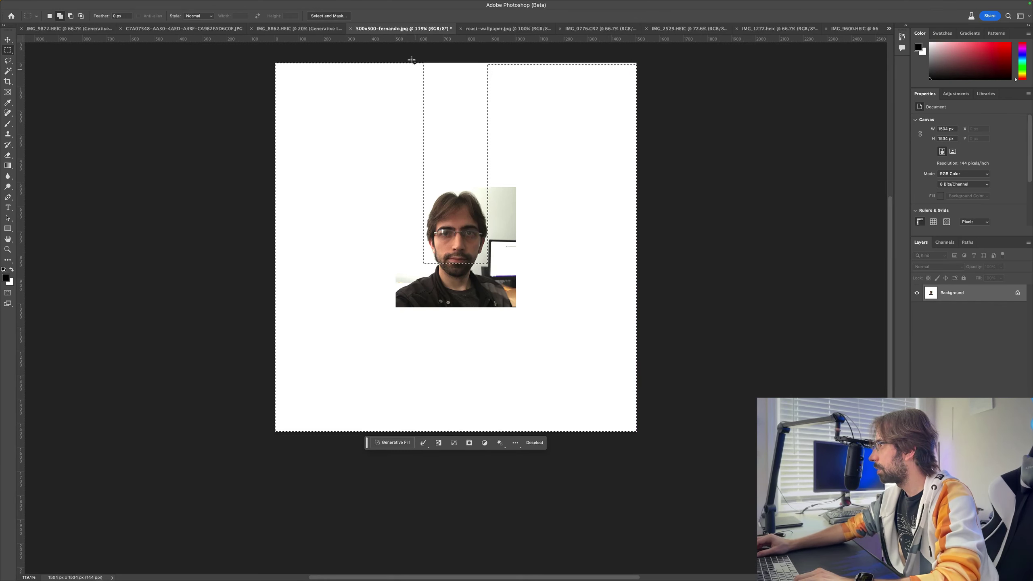
pyautogui.moveTo(406, 63); pyautogui.dragTo(517, 189)
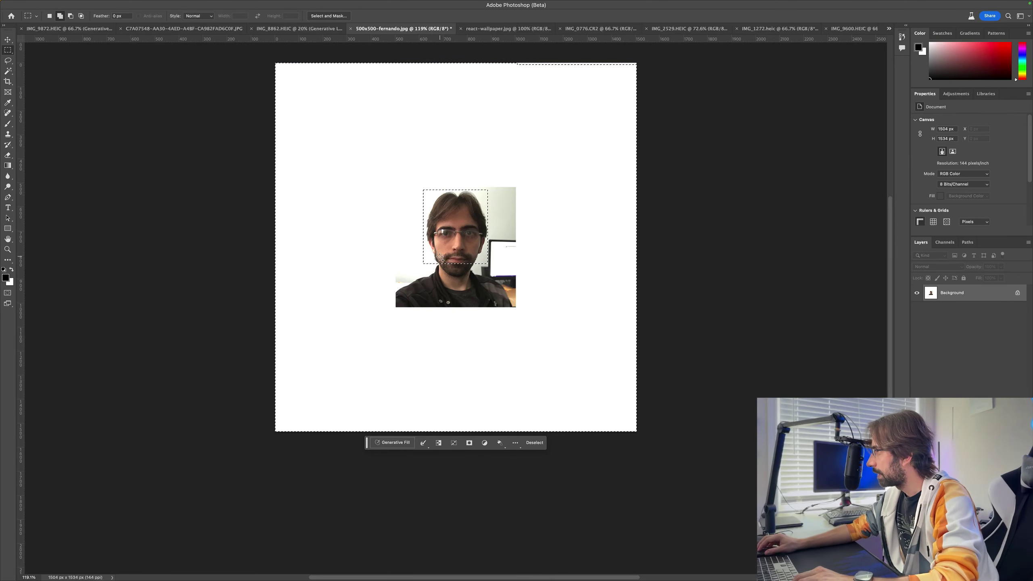
# - Add the mouth, chin and neck area to the selection
pyautogui.moveTo(441, 257); pyautogui.dragTo(474, 258)
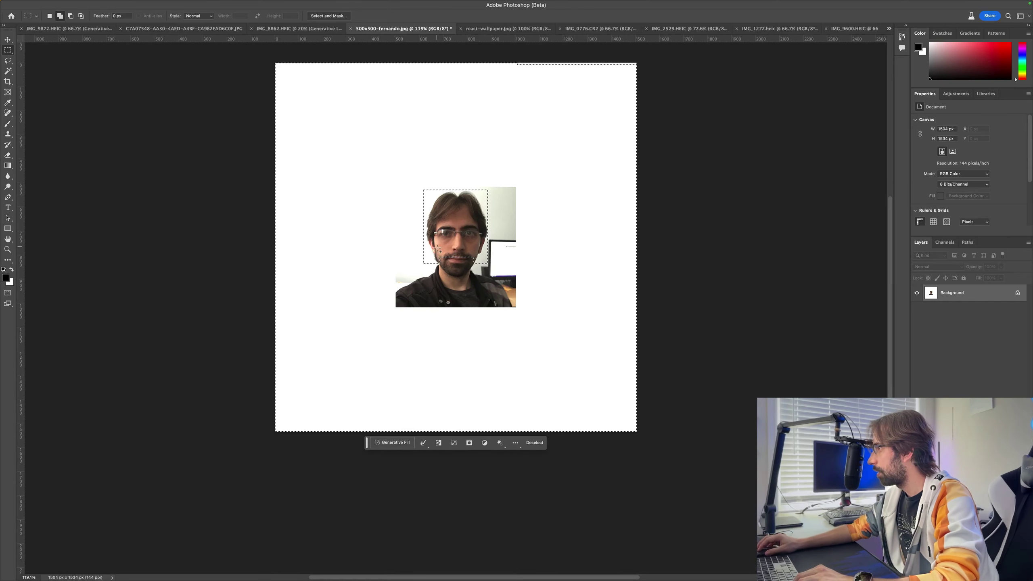
pyautogui.moveTo(436, 247); pyautogui.dragTo(472, 277)
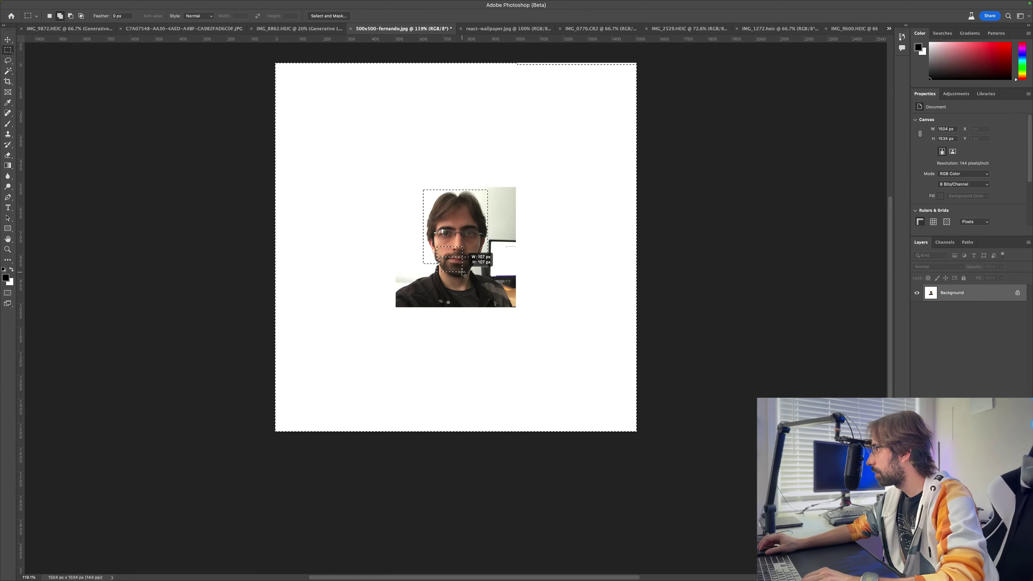
pyautogui.moveTo(464, 275); pyautogui.dragTo(471, 267)
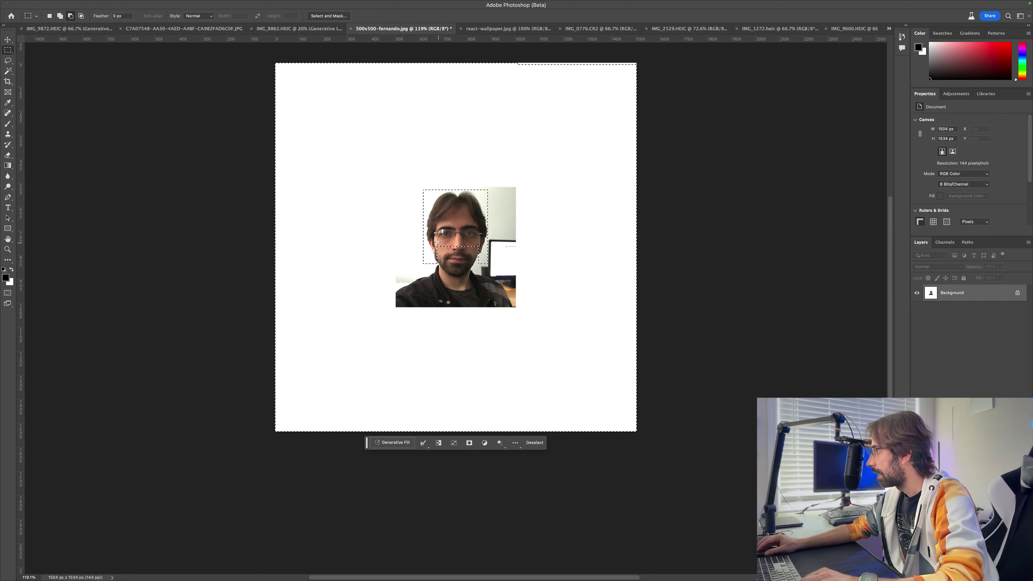
pyautogui.moveTo(438, 242)
pyautogui.mouseDown()
pyautogui.moveTo(481, 278)
pyautogui.moveTo(468, 287)
pyautogui.mouseUp()
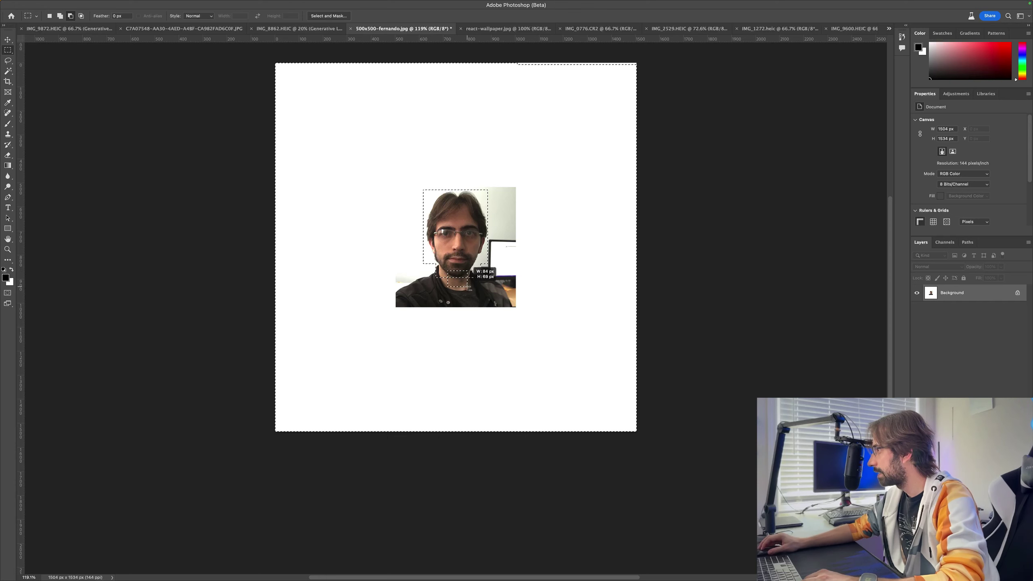
# - Generate into the selection with the prompt 'add a formal suit'
pyautogui.click(394, 442)
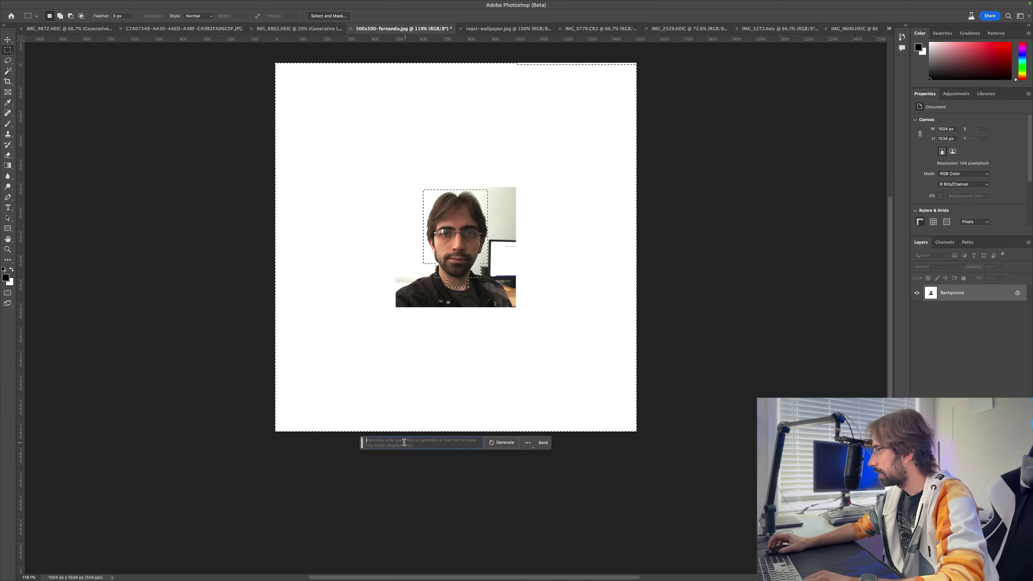
pyautogui.click(404, 442)
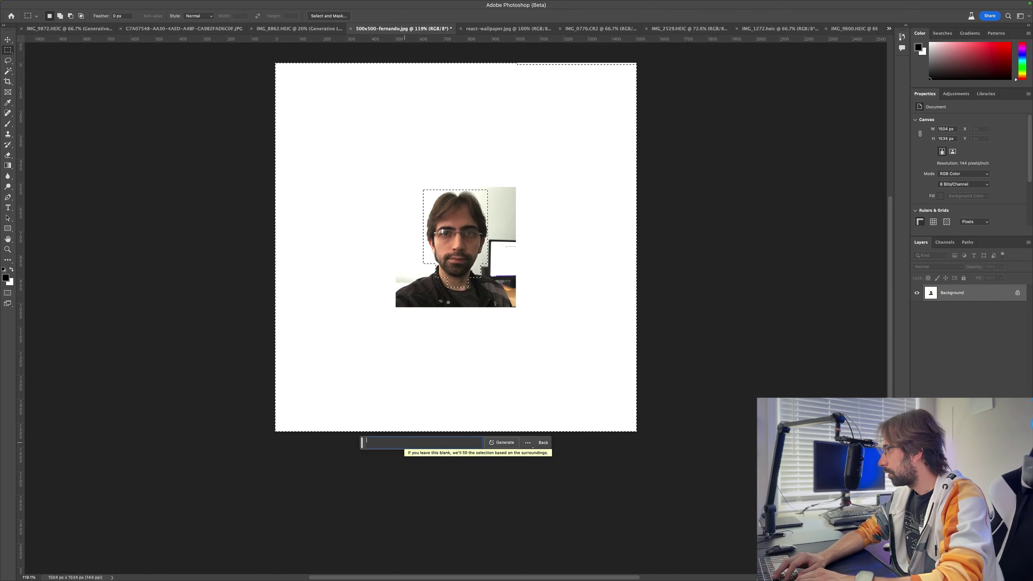
pyautogui.write('add a f')
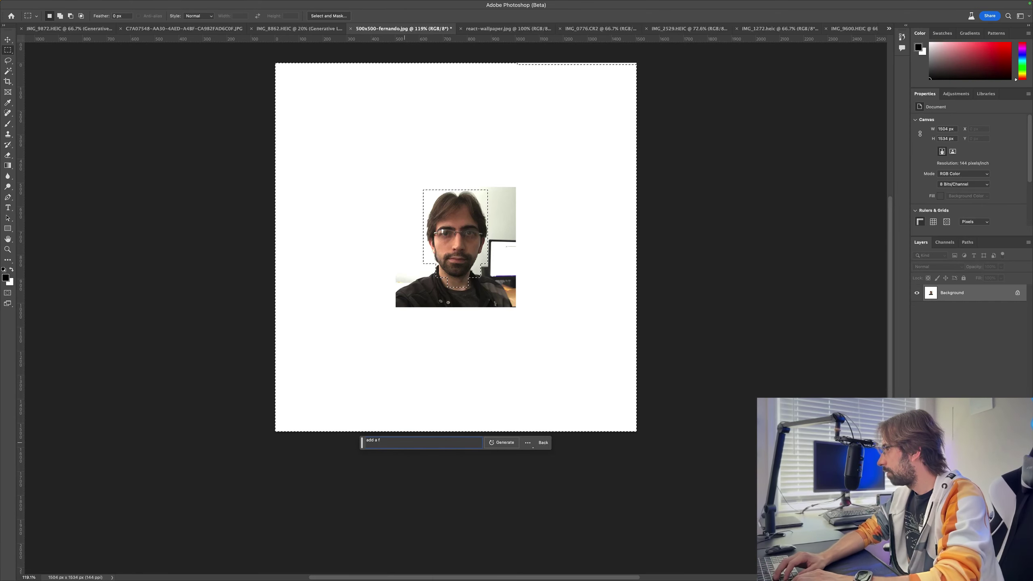
pyautogui.write('ormal so')
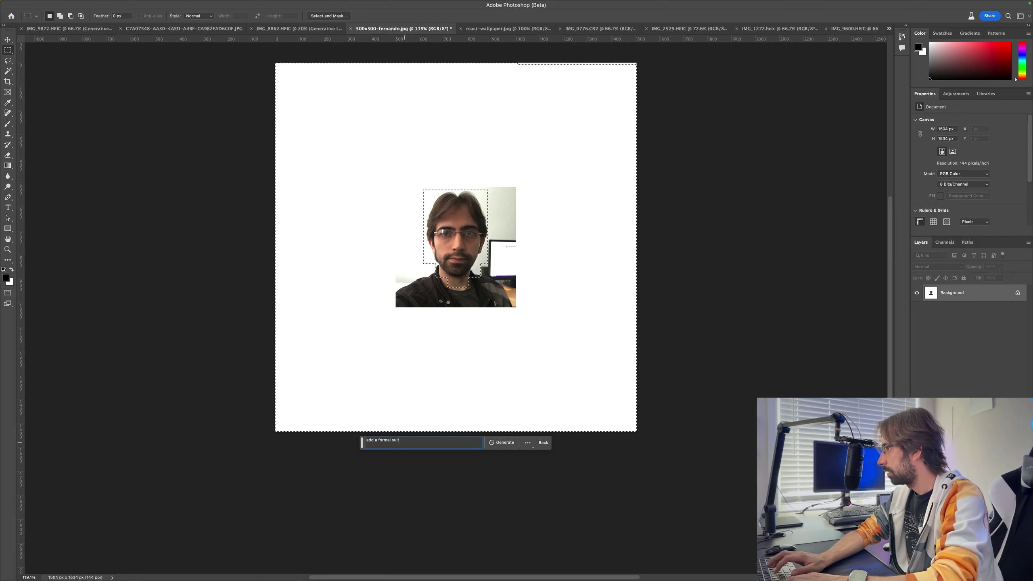
pyautogui.press('Return')
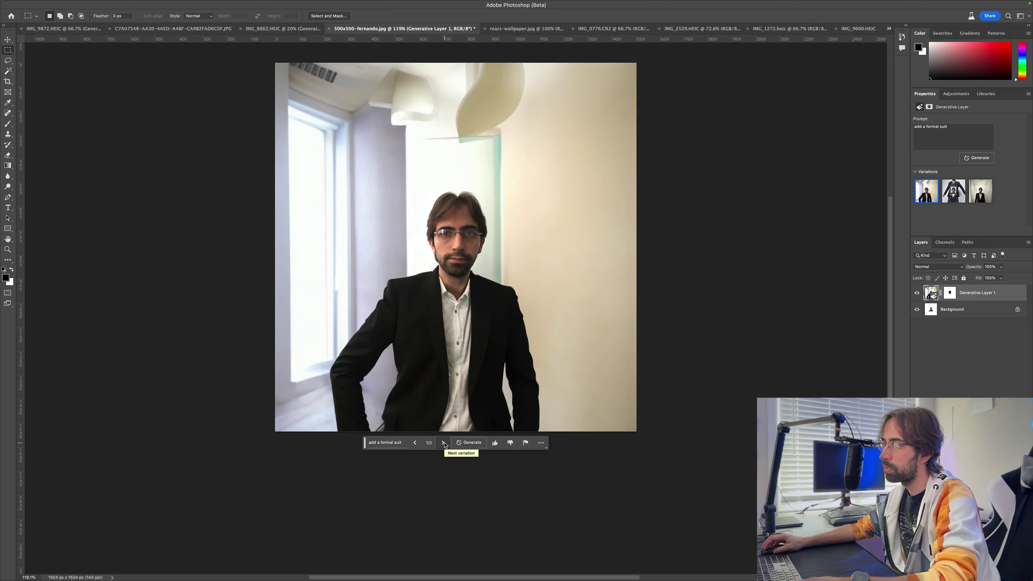
# - Cycle through the three suit variations, then hide Generative Layer 1
pyautogui.click(444, 442)
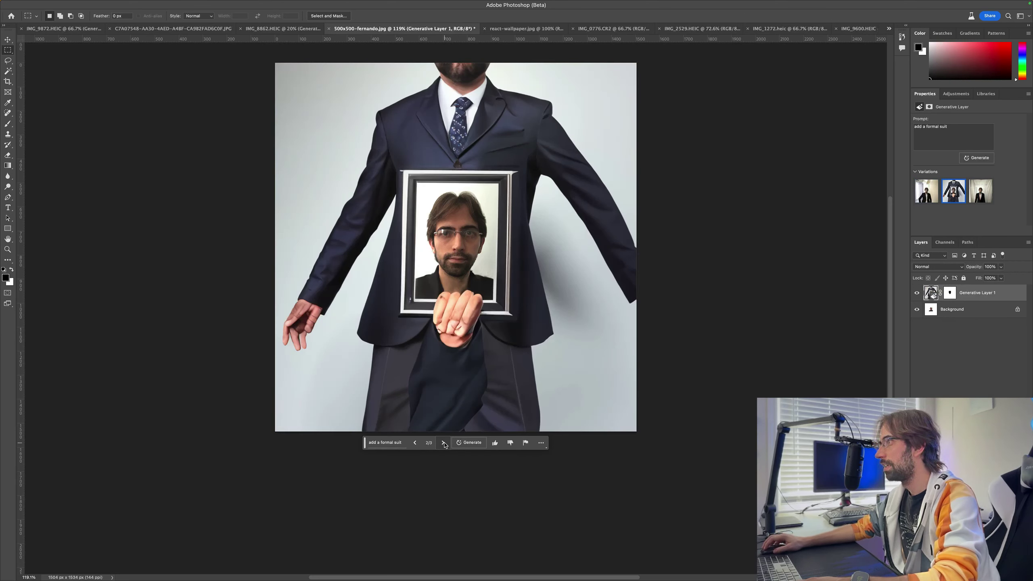
pyautogui.click(444, 443)
pyautogui.click(444, 443)
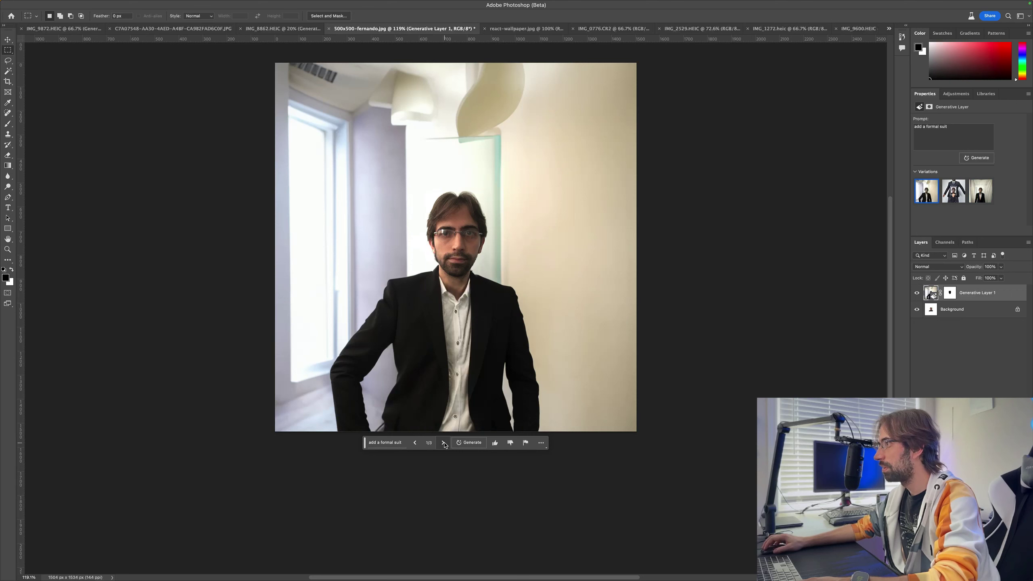
pyautogui.click(444, 443)
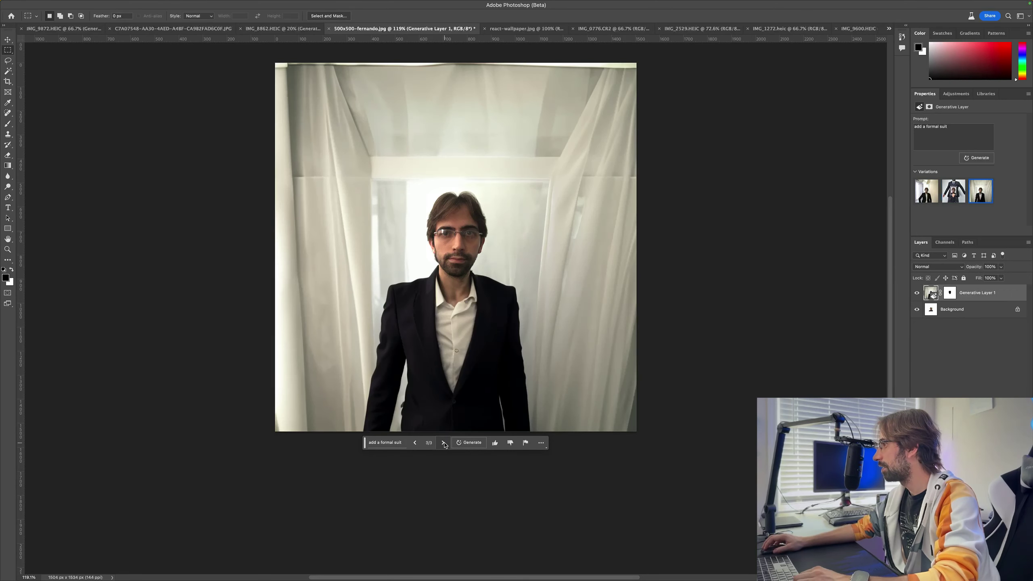
pyautogui.click(917, 293)
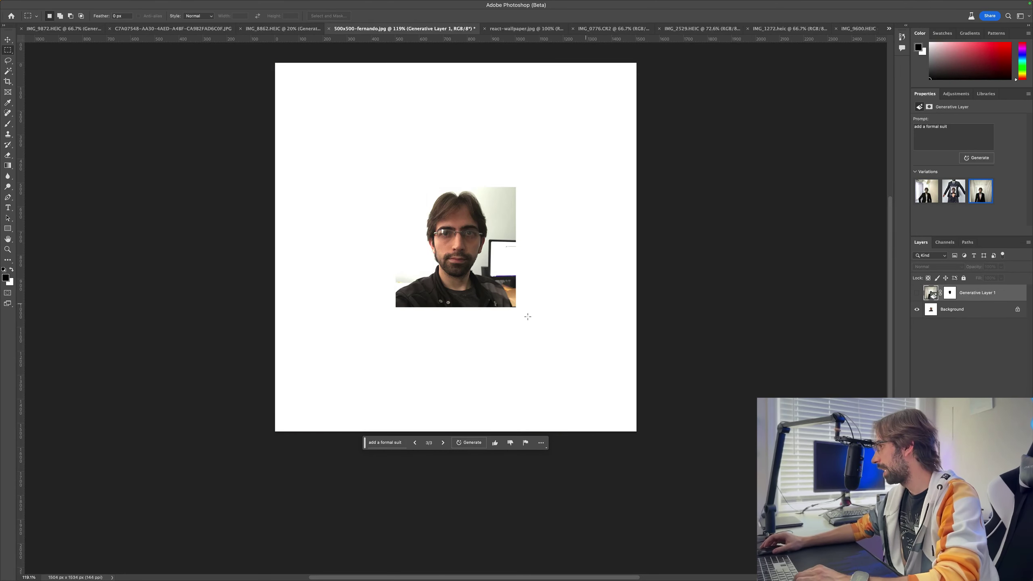
# - Select the headshot's lower half and generate it with the prompt 'complete'
pyautogui.moveTo(265, 248); pyautogui.dragTo(649, 432)
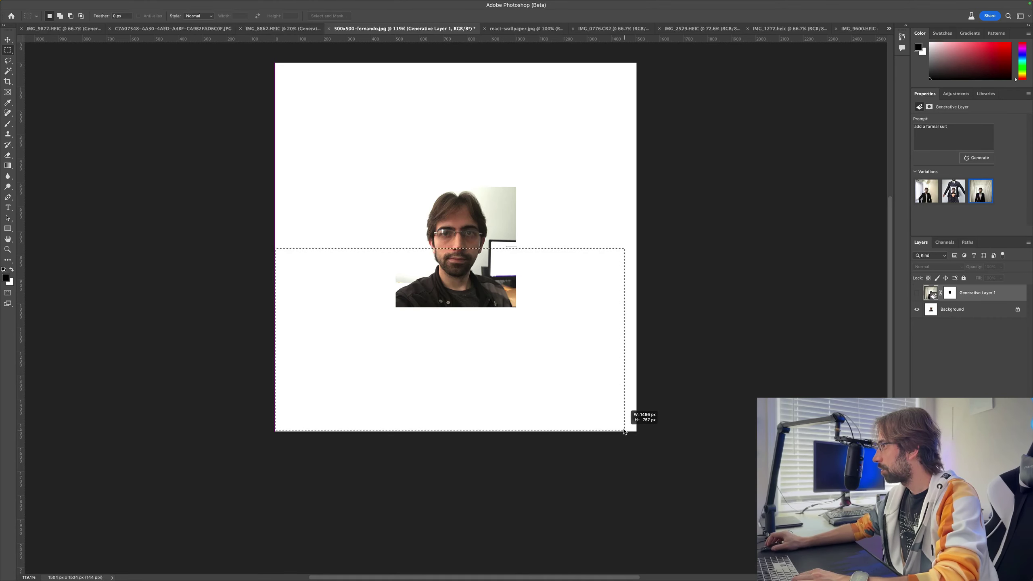
pyautogui.click(395, 442)
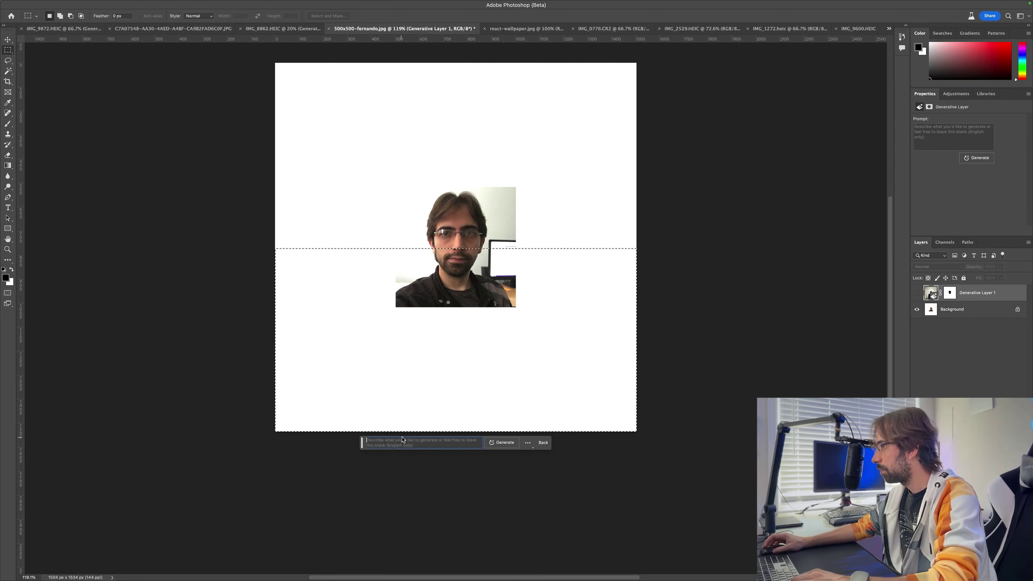
pyautogui.write('comp')
pyautogui.press('Return')
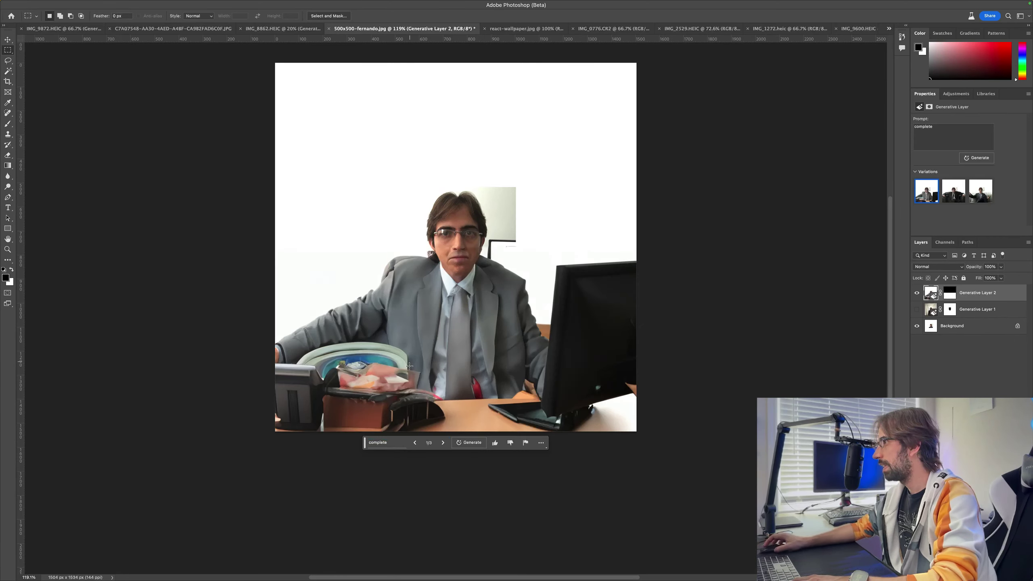
# - Browse the generated body variations, then switch to the react-wallpaper.jpg document
pyautogui.click(443, 443)
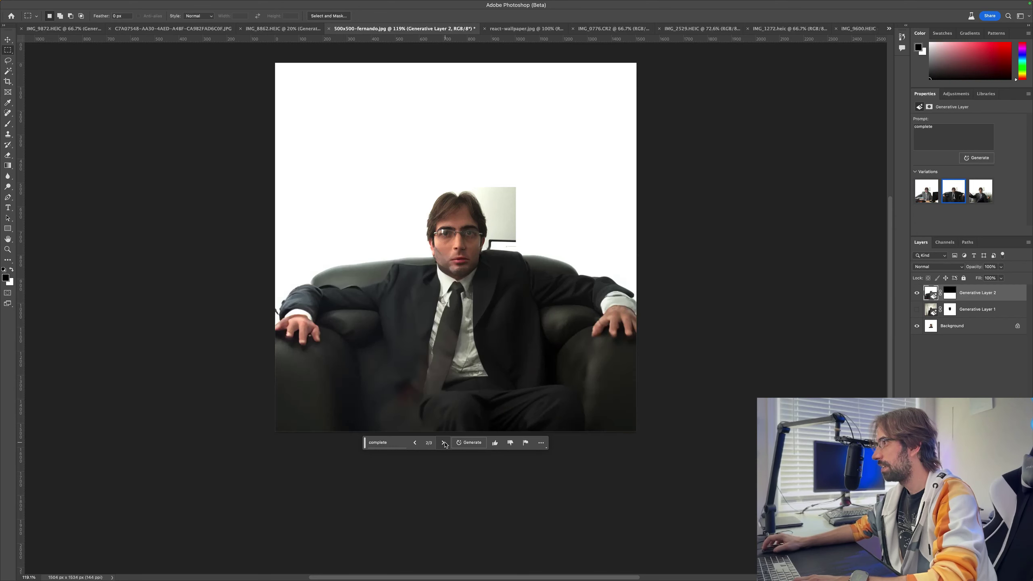
pyautogui.click(443, 443)
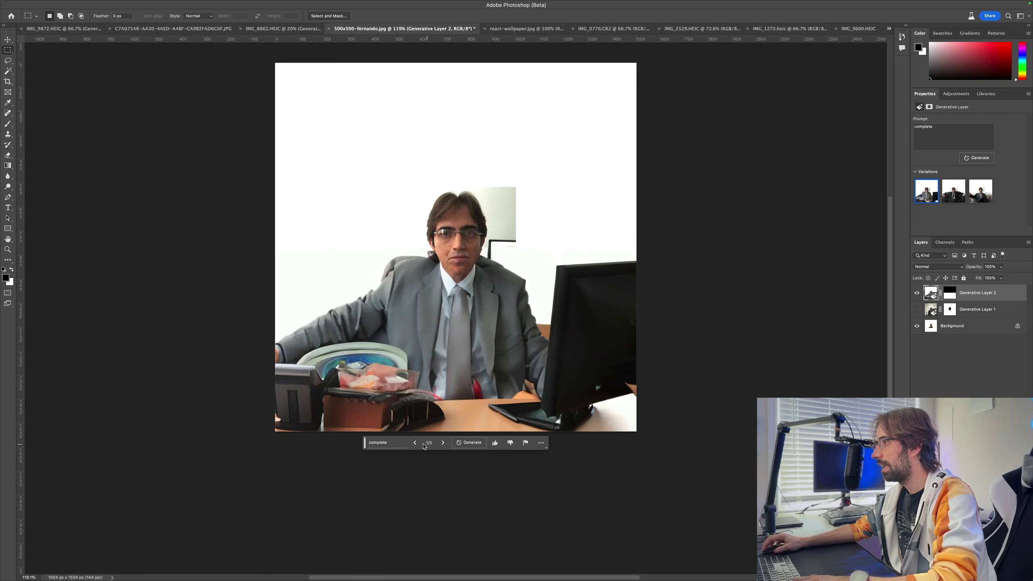
pyautogui.click(415, 443)
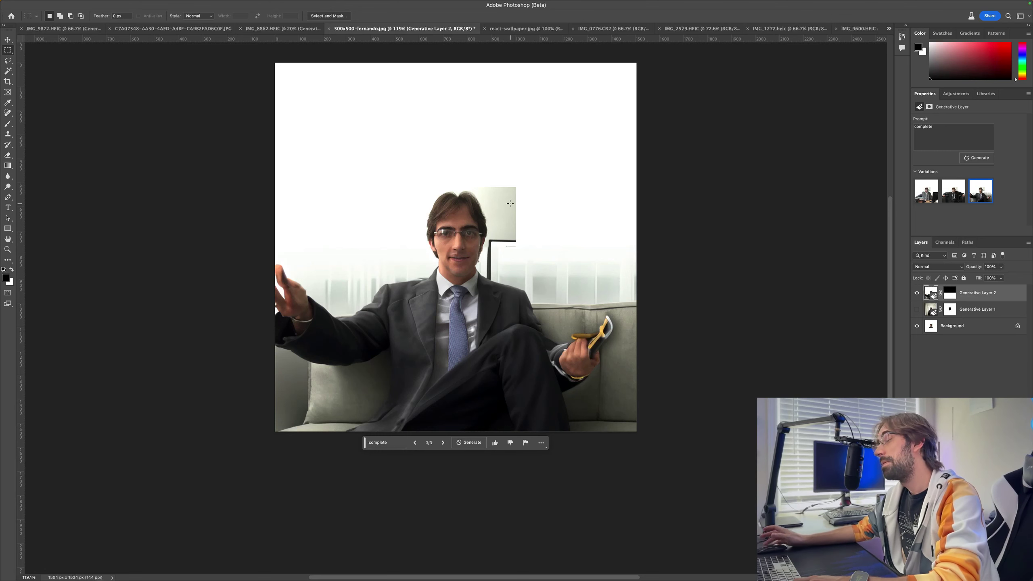
pyautogui.click(516, 29)
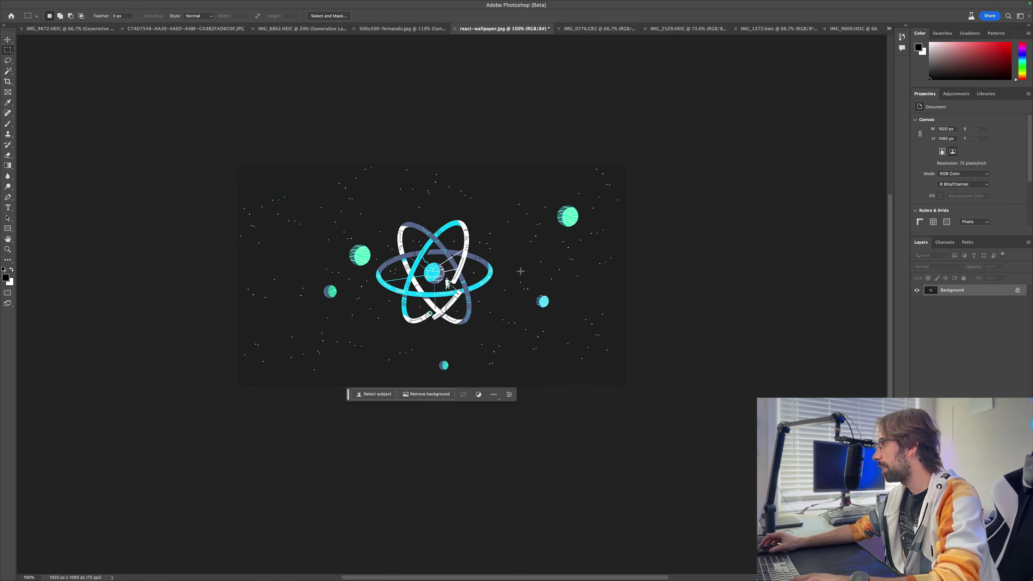
# - Enlarge the wallpaper canvas evenly to 2692×1734 px with the Crop tool
pyautogui.press('c')
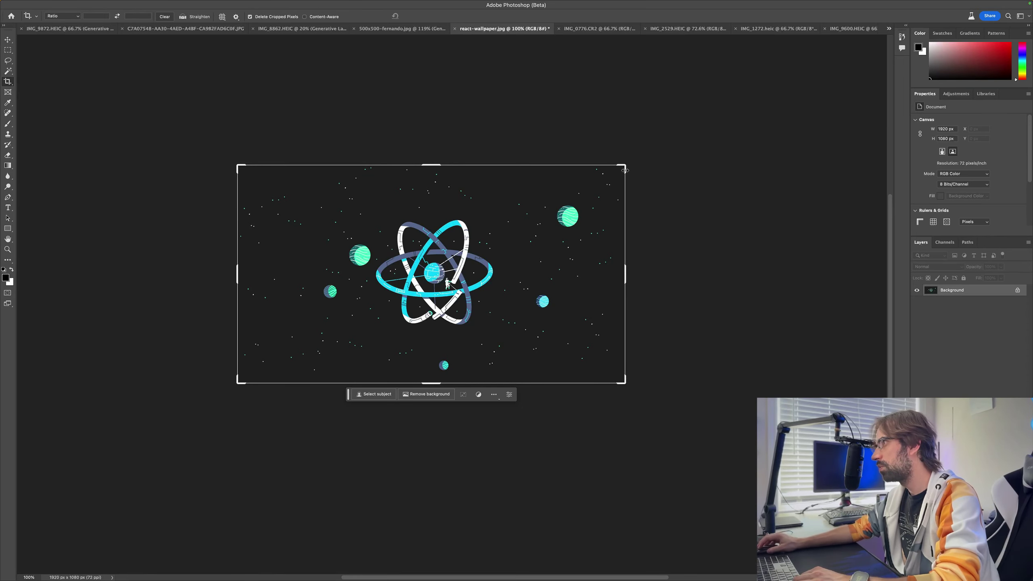
pyautogui.moveTo(625, 171); pyautogui.dragTo(704, 99)
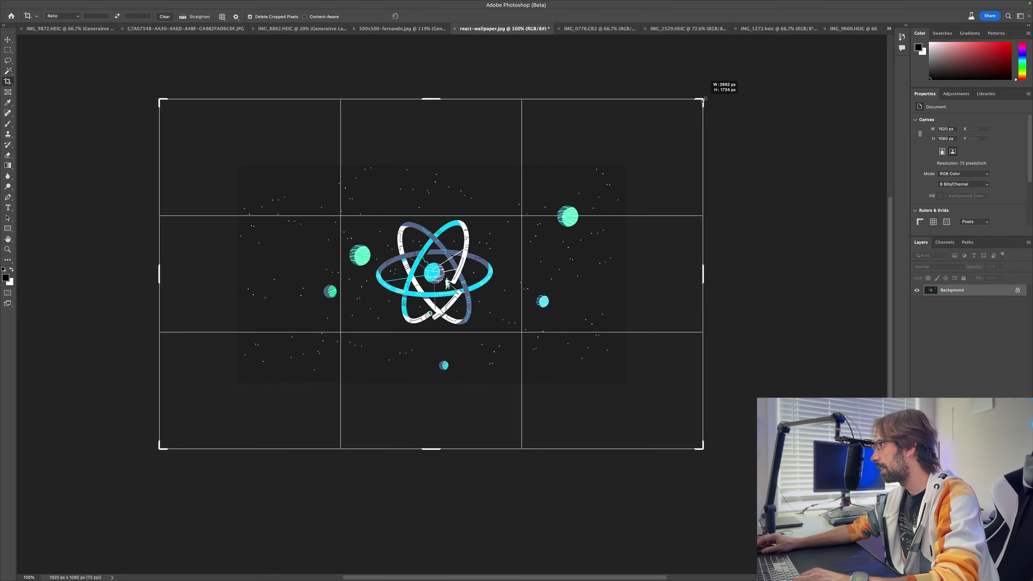
pyautogui.press('Return')
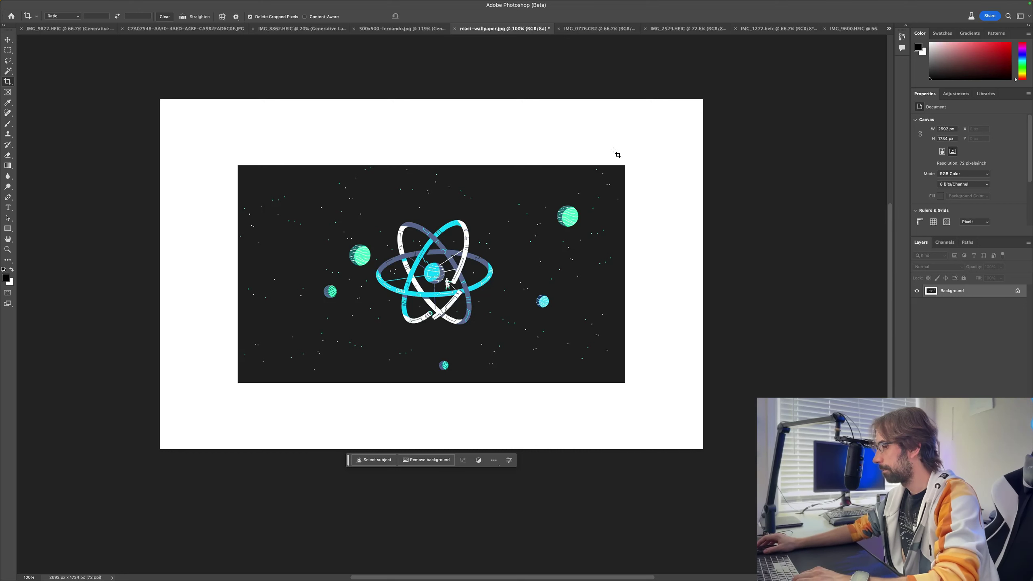
# - Select the new white border around the image with the Magic Wand
pyautogui.press('m')
pyautogui.moveTo(705, 97); pyautogui.dragTo(130, 184)
pyautogui.click(130, 184)
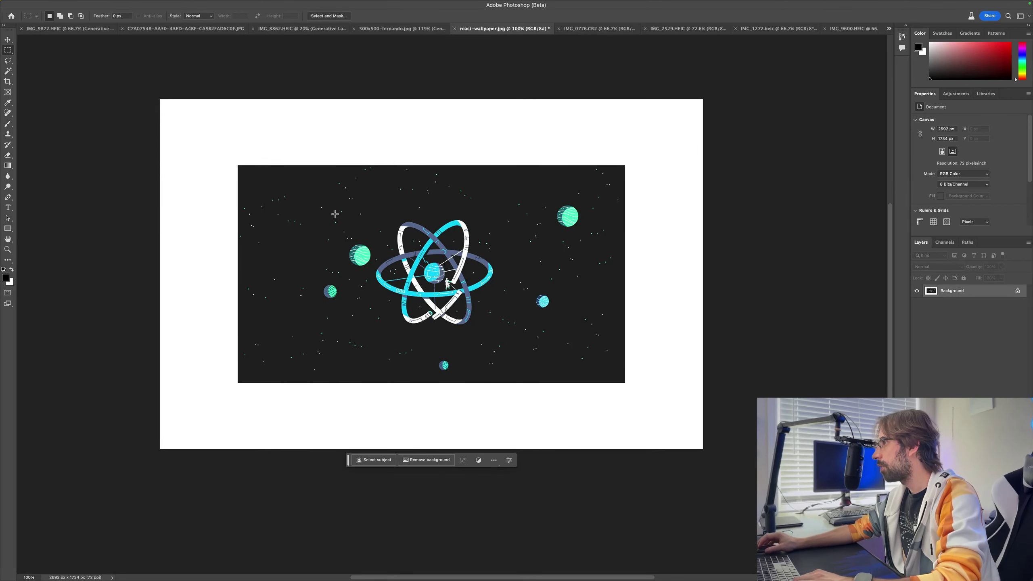
pyautogui.press('w')
pyautogui.click(653, 219)
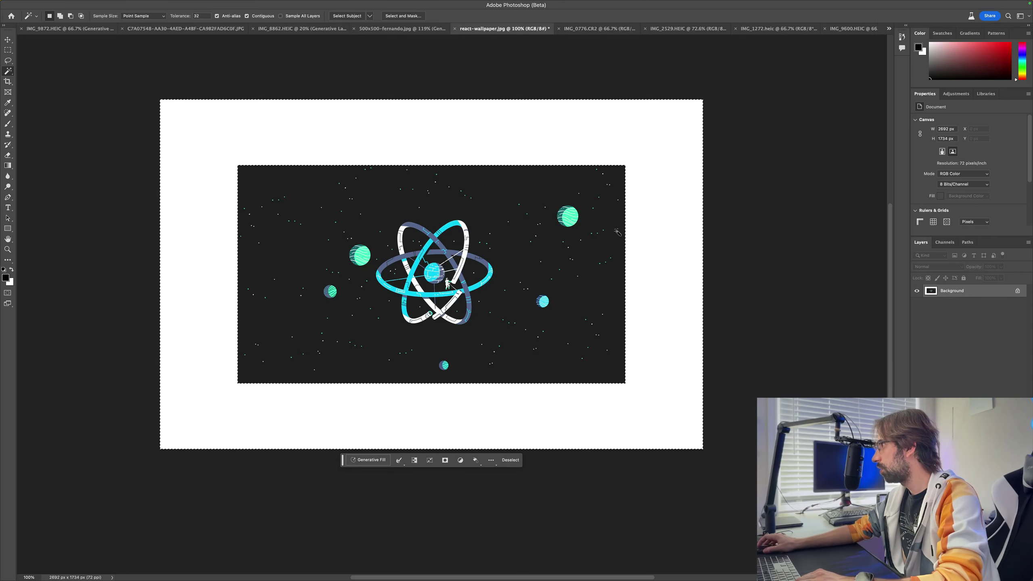
pyautogui.click(636, 227)
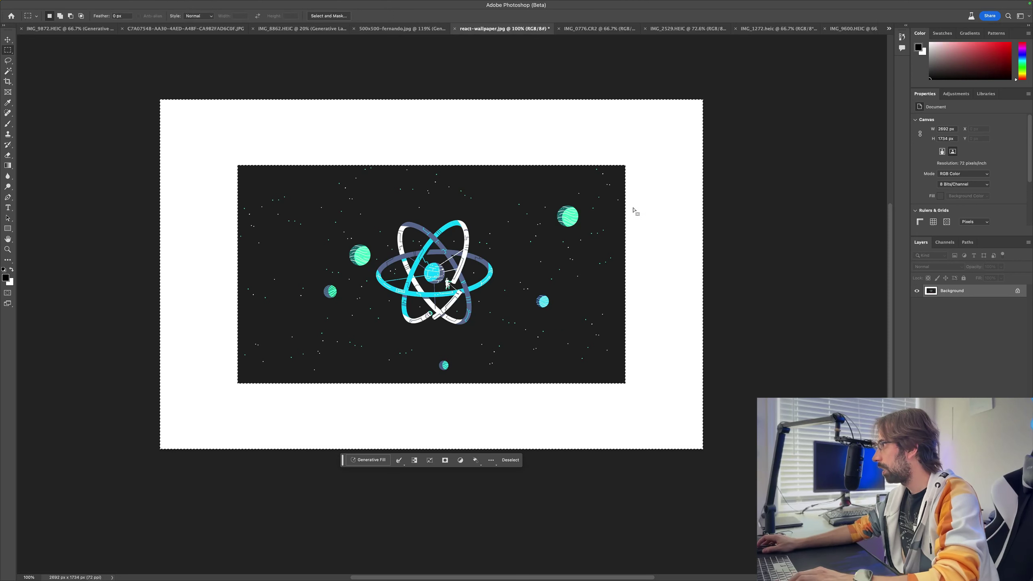
# - Extend the border selection with marquee rectangles over the image's right, left, bottom and top edges
pyautogui.press('m')
pyautogui.moveTo(639, 153)
pyautogui.mouseDown()
pyautogui.moveTo(612, 356)
pyautogui.moveTo(527, 404)
pyautogui.mouseUp()
pyautogui.moveTo(207, 139); pyautogui.dragTo(372, 416)
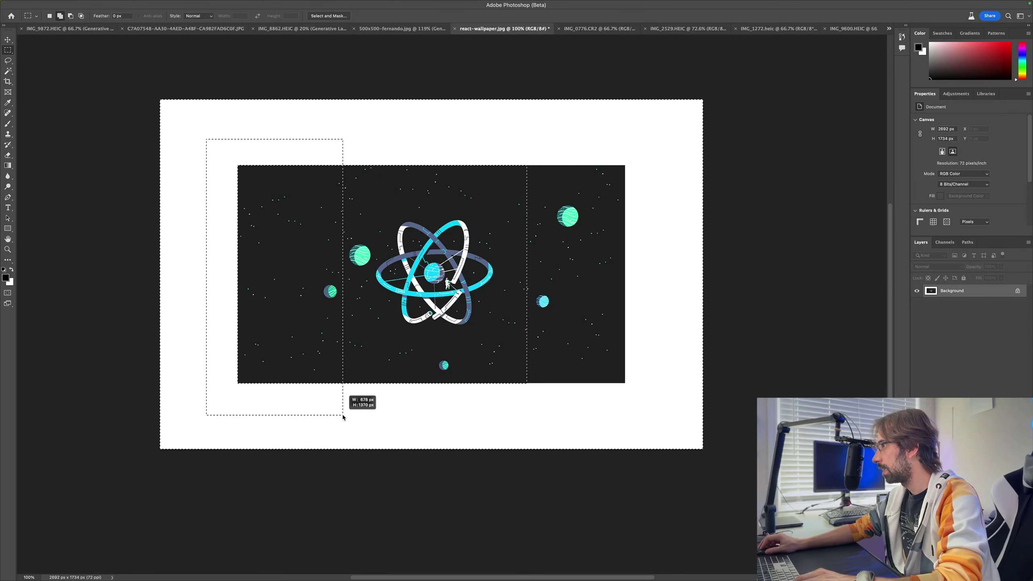
pyautogui.moveTo(371, 416); pyautogui.dragTo(342, 416)
pyautogui.moveTo(543, 420); pyautogui.dragTo(244, 370)
pyautogui.moveTo(306, 143); pyautogui.dragTo(603, 199)
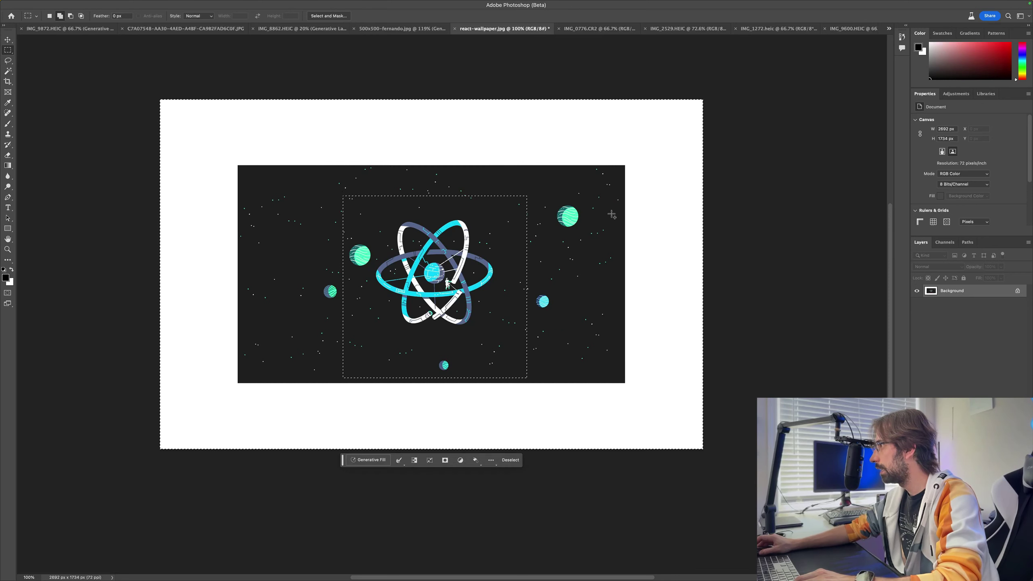
# - Generate a starfield extension with an empty prompt, browse its three variations, then hide it
pyautogui.click(368, 460)
pyautogui.click(485, 461)
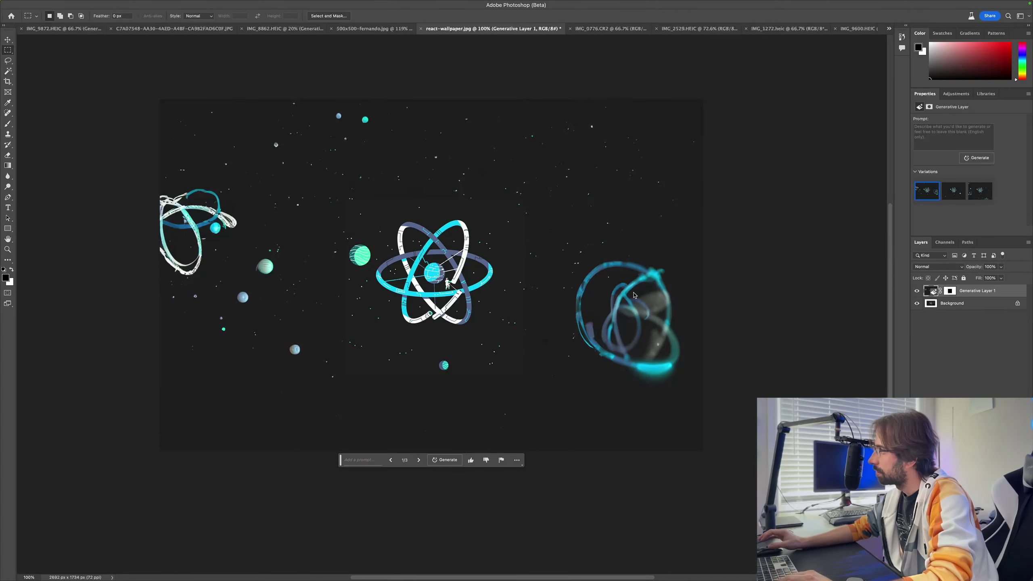
pyautogui.click(419, 460)
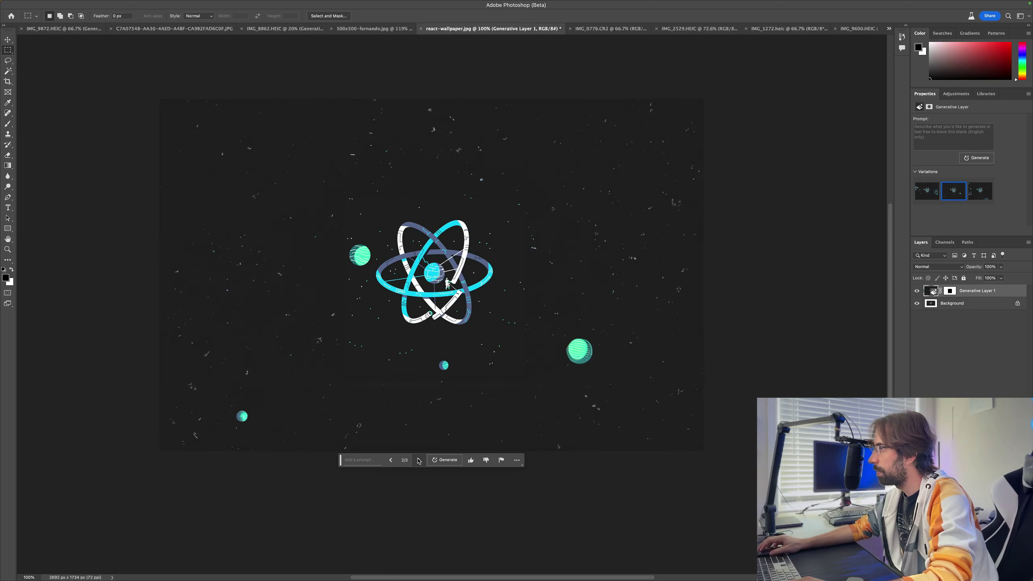
pyautogui.click(419, 460)
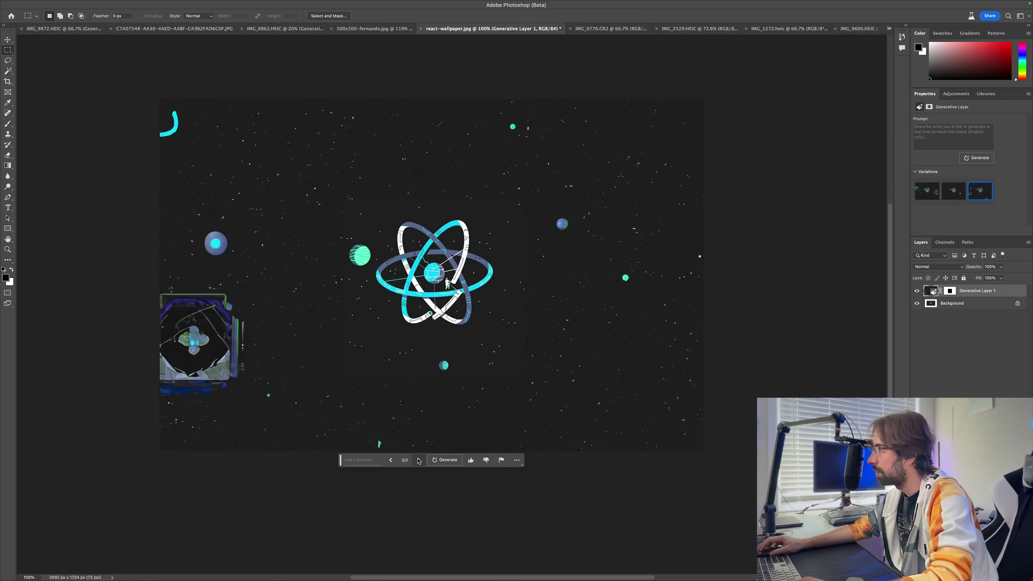
pyautogui.click(418, 460)
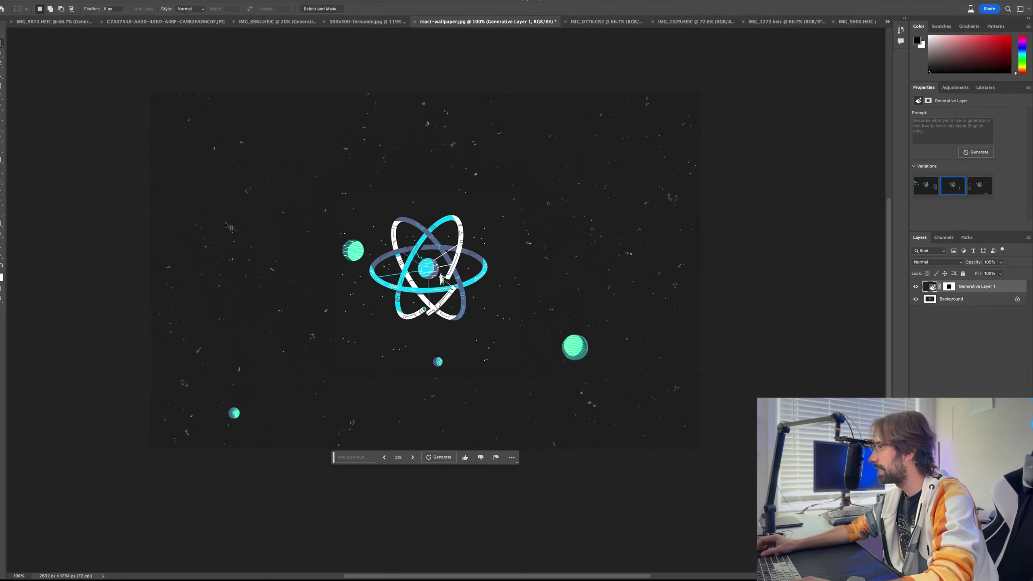
pyautogui.click(915, 286)
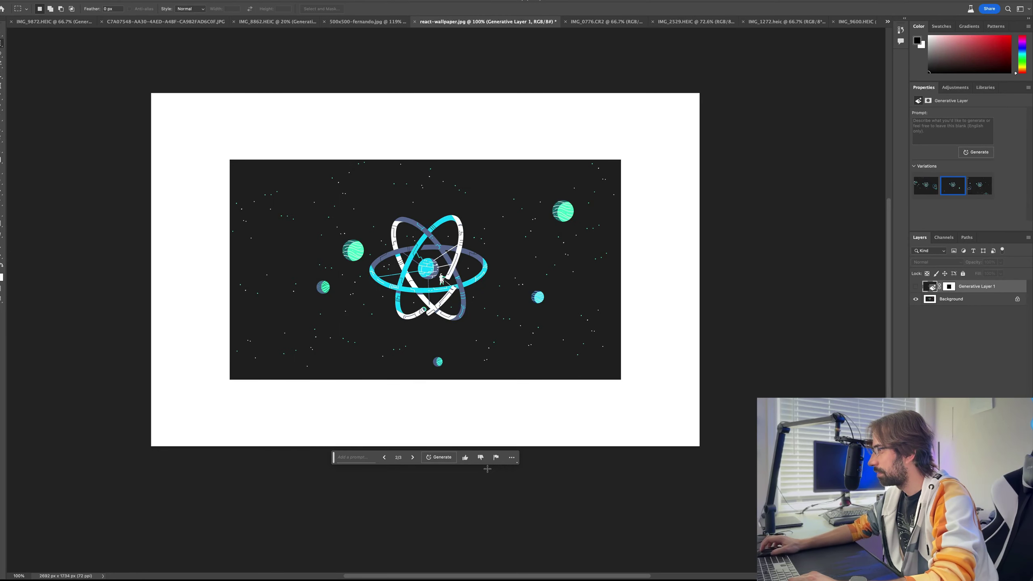
# - Rate the last generation down and select everything outside the wallpaper's central area
pyautogui.click(481, 458)
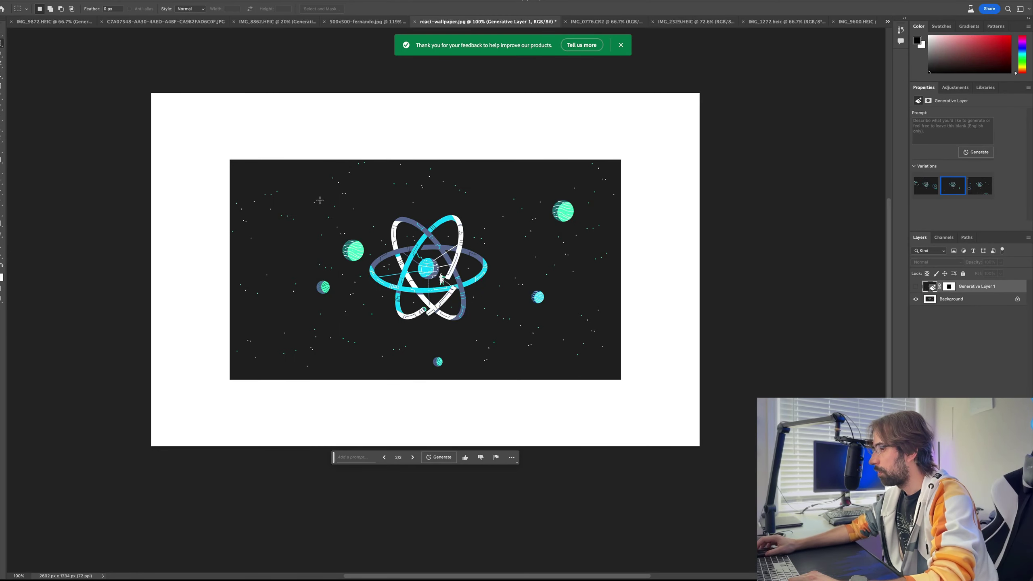
pyautogui.moveTo(289, 179); pyautogui.dragTo(585, 371)
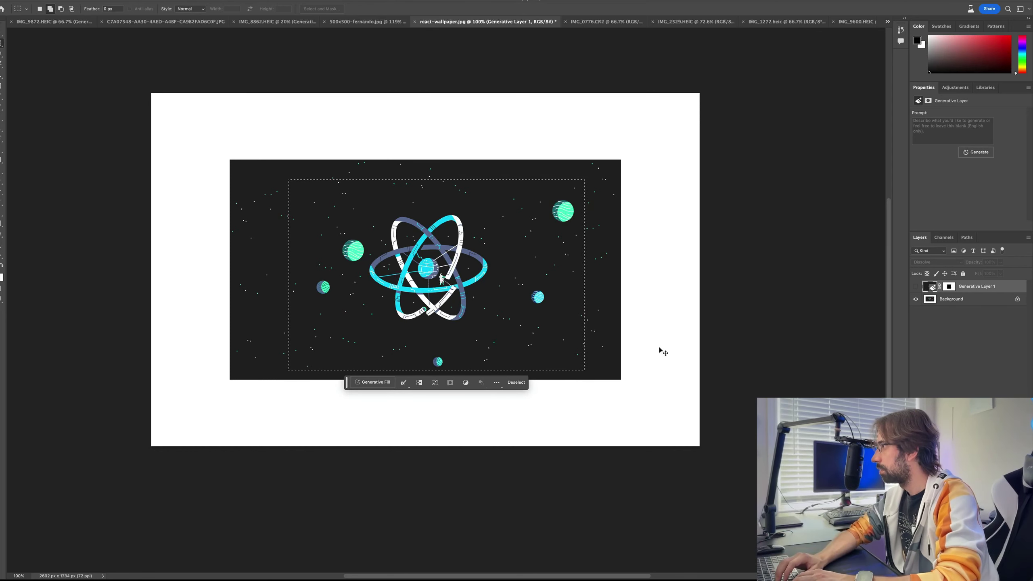
pyautogui.hotkey('ctrl', 'shift', 'i')
# - Generate 'add planets, space and stars' and keep the sparse starfield variation
pyautogui.click(364, 456)
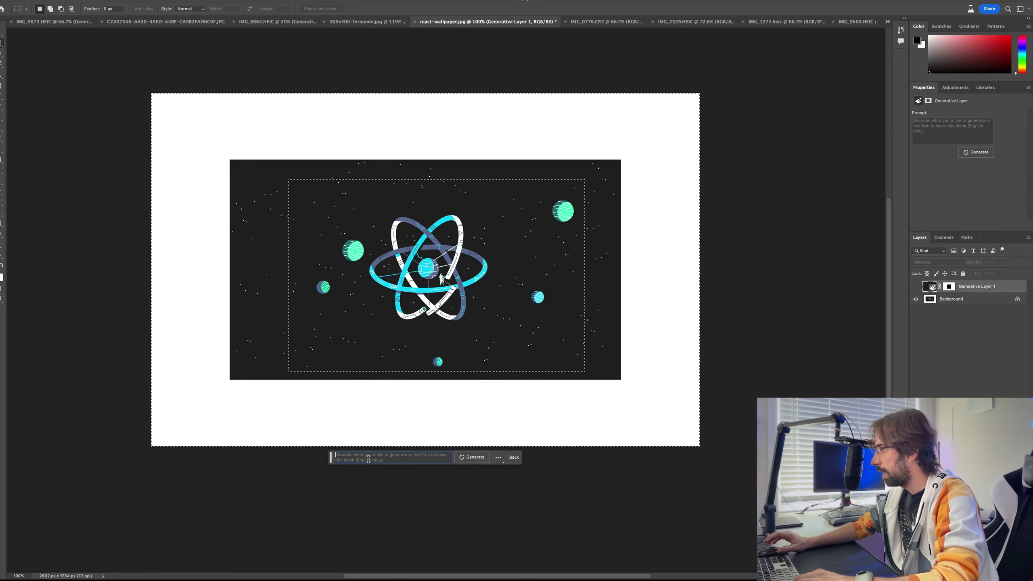
pyautogui.write('add planets sp')
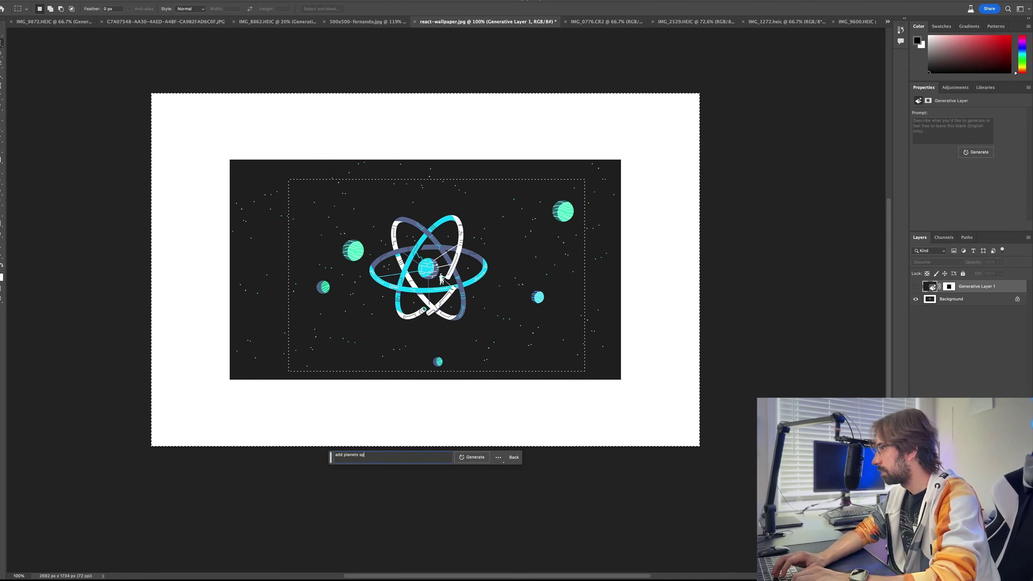
pyautogui.press('BackSpace')
pyautogui.press('BackSpace')
pyautogui.press('BackSpace')
pyautogui.write(', space ')
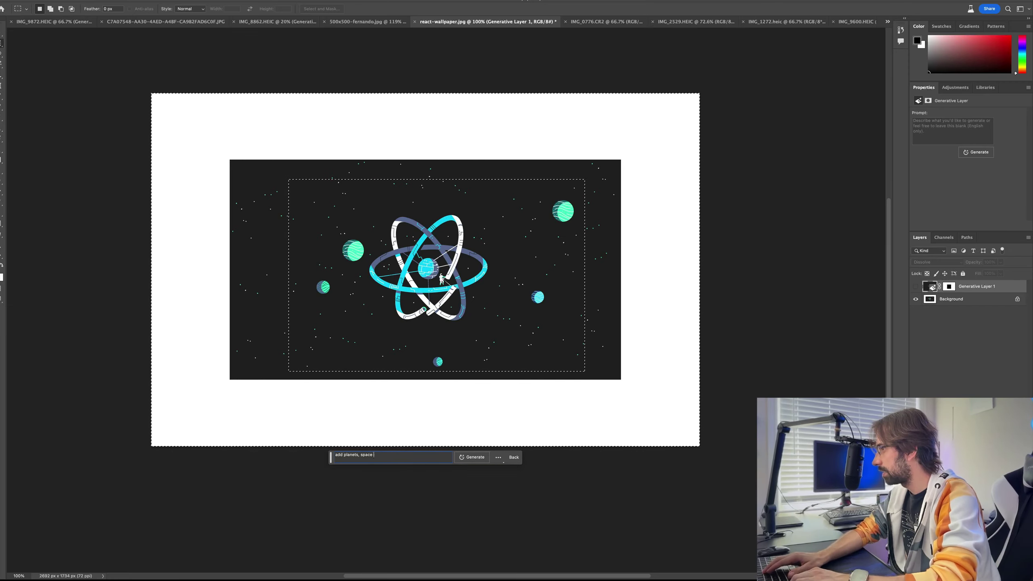
pyautogui.write('and star')
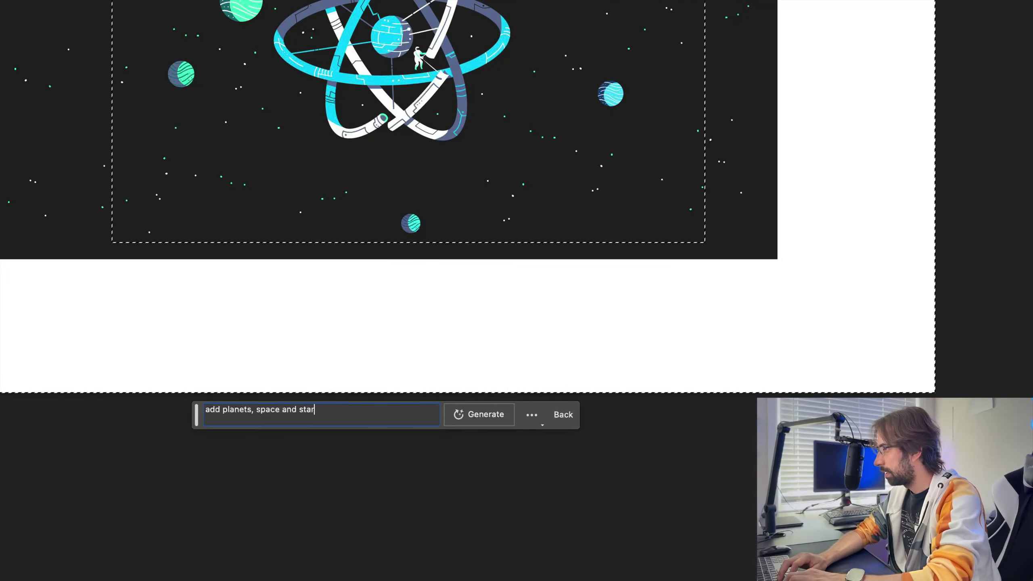
pyautogui.write('s')
pyautogui.press('Return')
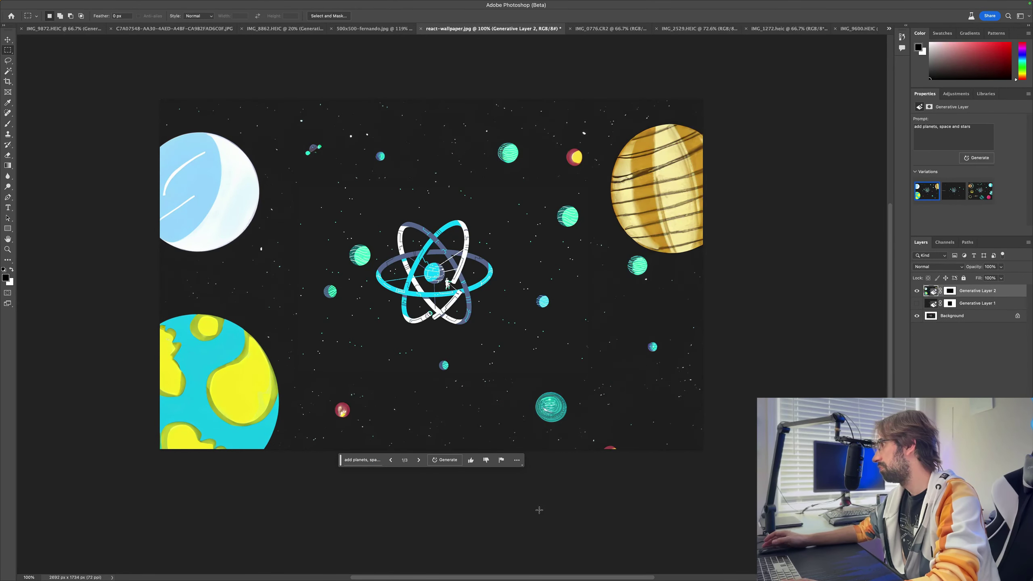
pyautogui.click(418, 460)
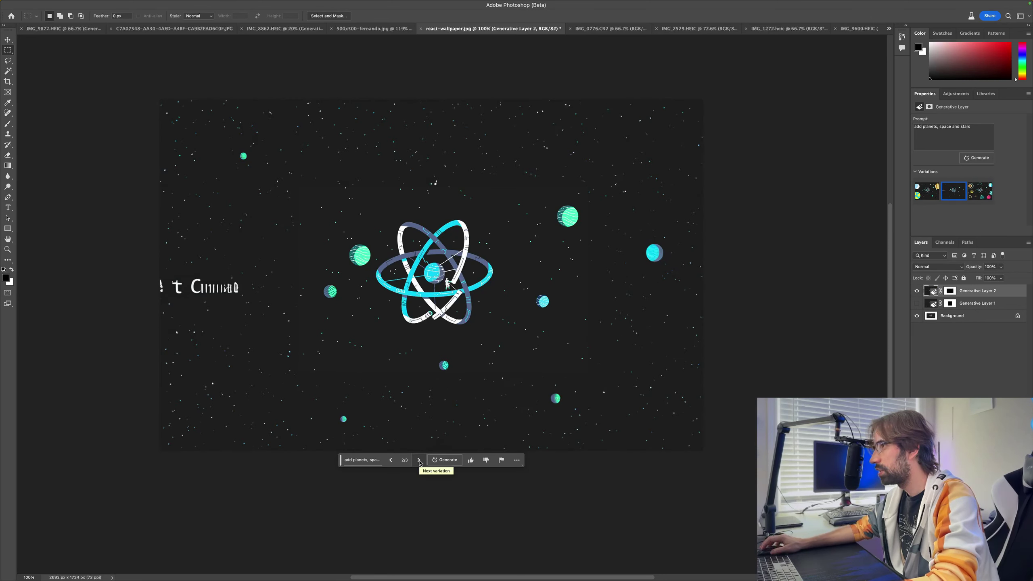
pyautogui.click(418, 461)
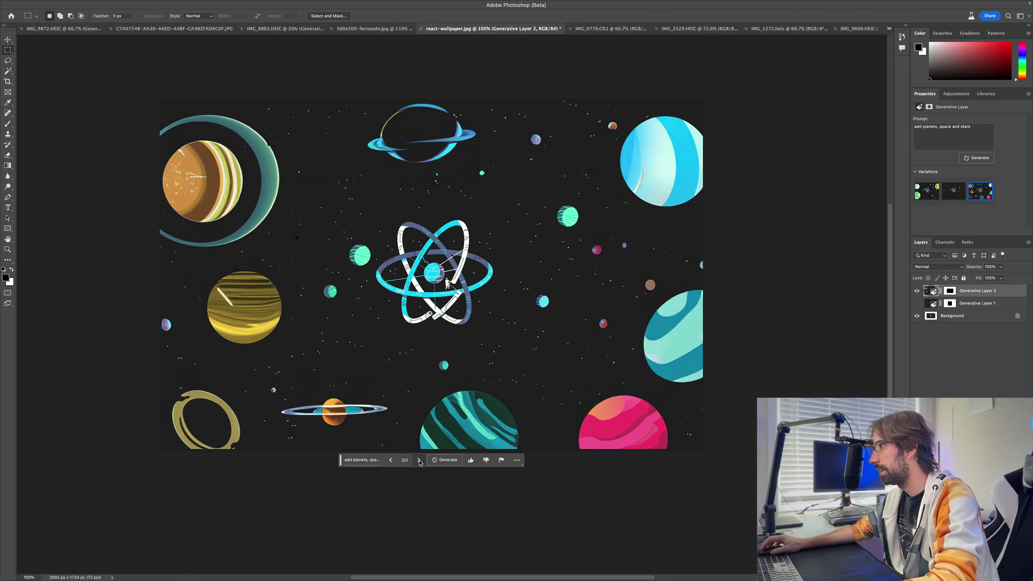
pyautogui.click(419, 461)
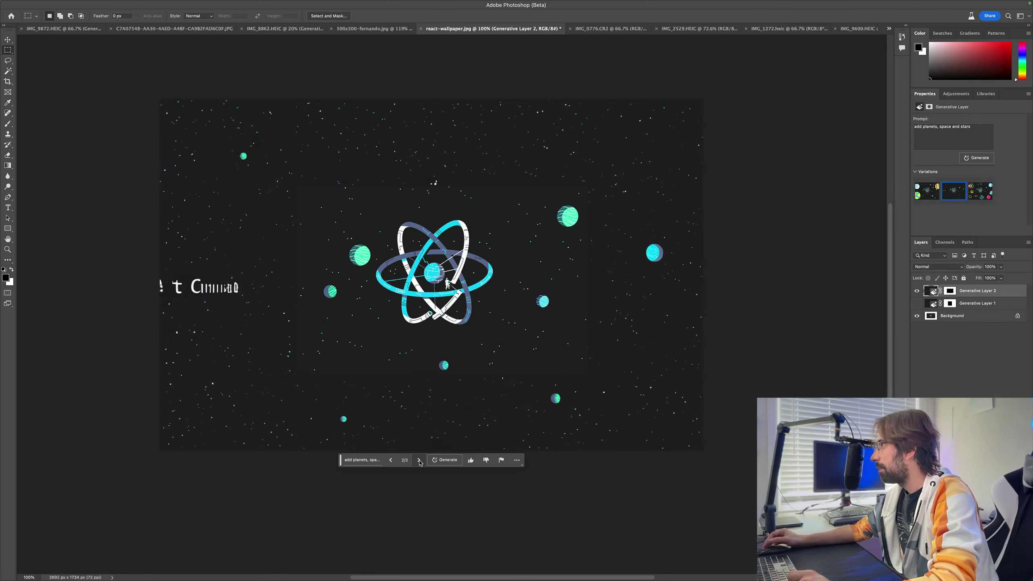
# - Lasso the garbled text on the wallpaper's left side
pyautogui.moveTo(233, 260); pyautogui.dragTo(162, 325)
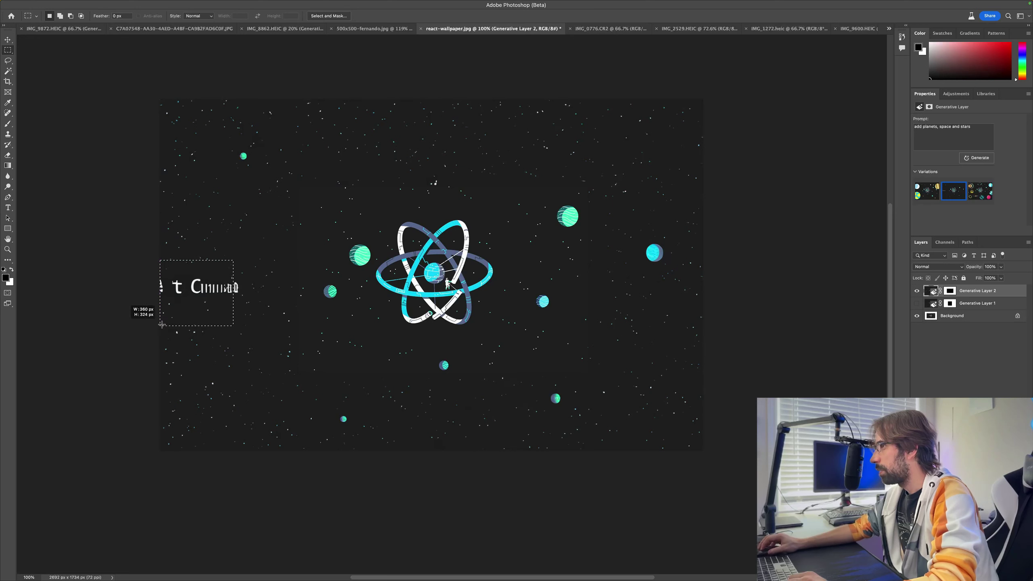
pyautogui.click(7, 61)
pyautogui.click(199, 226)
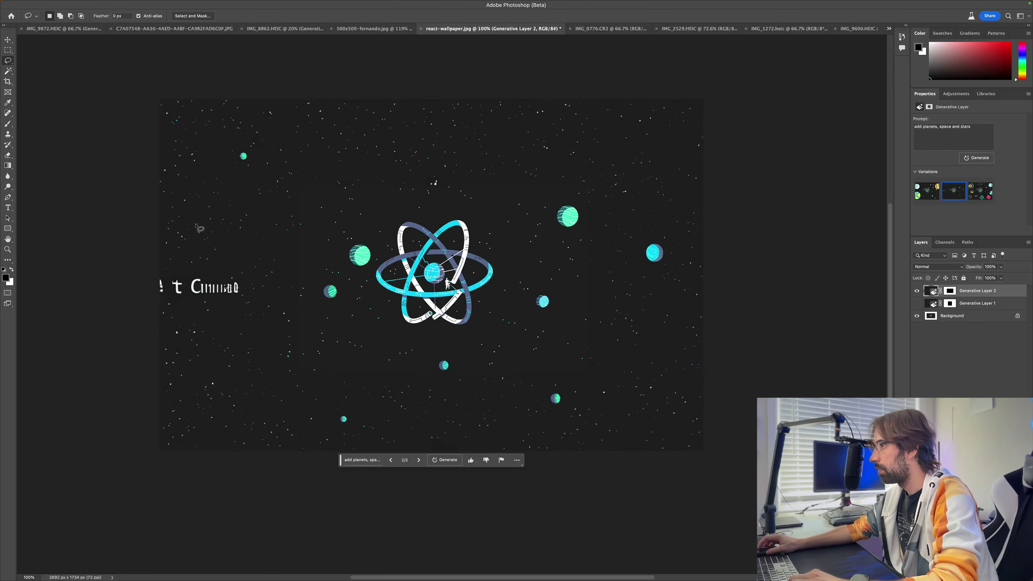
pyautogui.moveTo(243, 238); pyautogui.dragTo(244, 238)
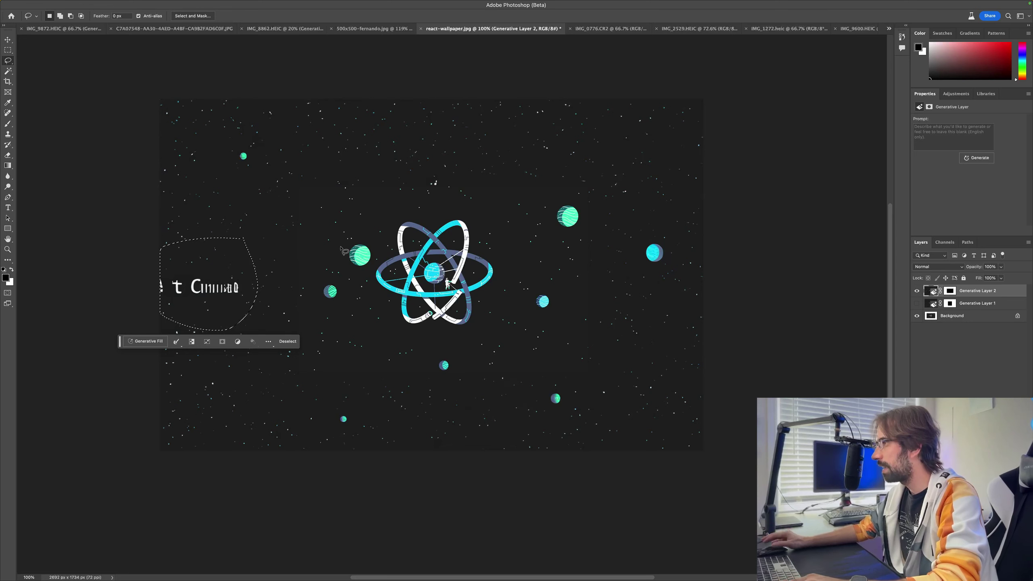
# - Fill it with 'remove subject and complete space', then switch to IMG_0776.CR2
pyautogui.click(160, 345)
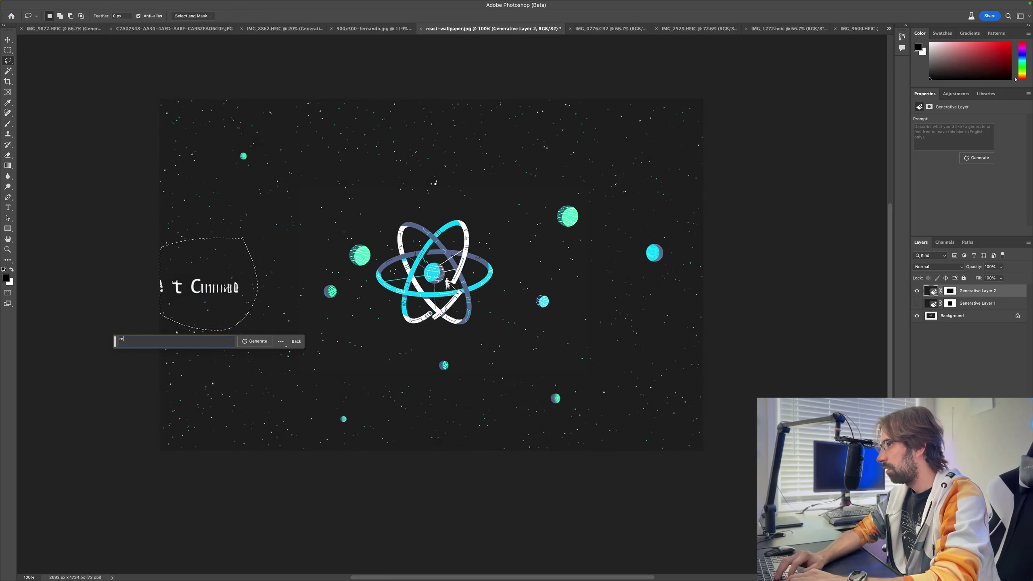
pyautogui.write('remove subject')
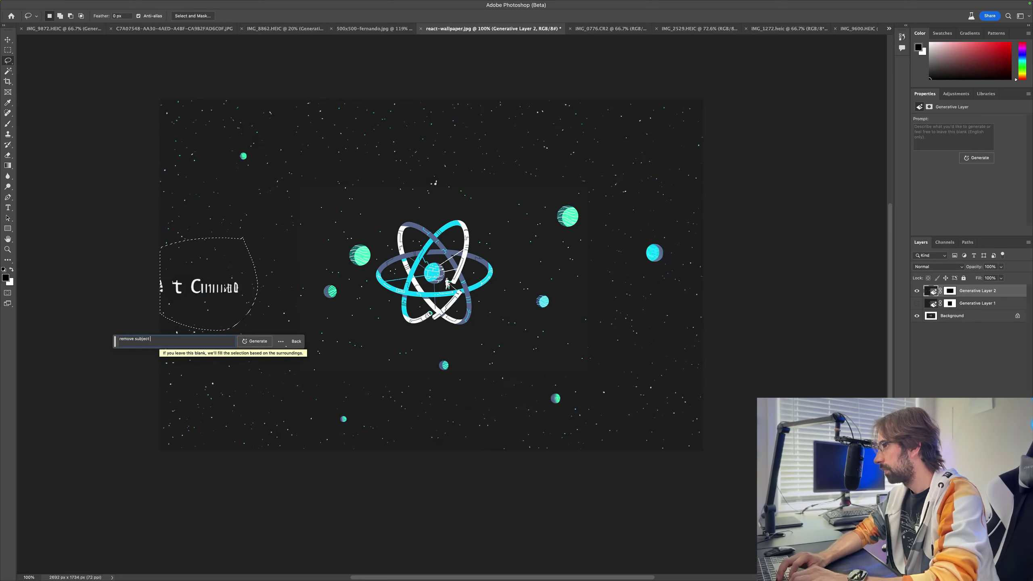
pyautogui.write('and complete spacete spac')
pyautogui.click(248, 341)
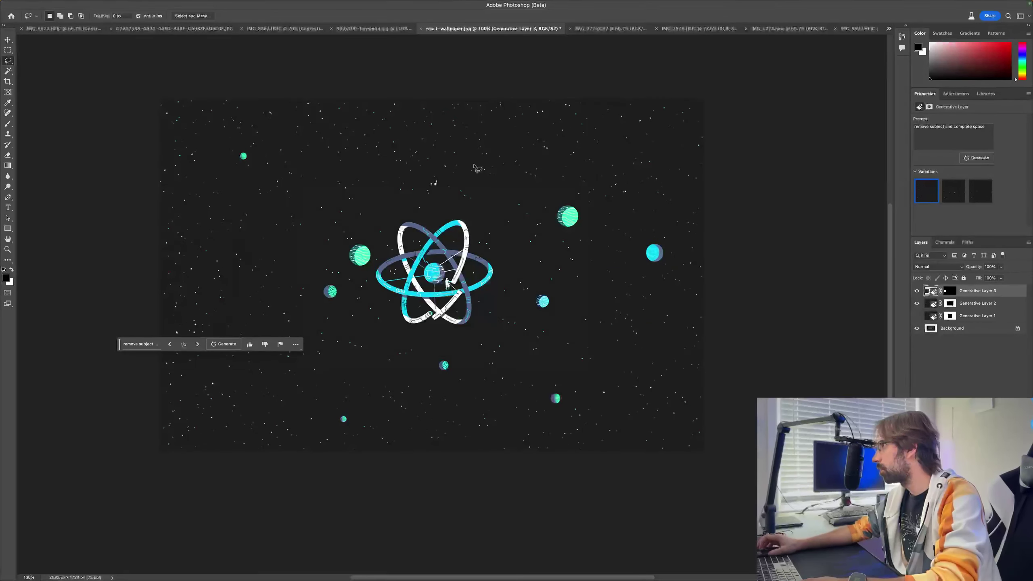
pyautogui.click(599, 29)
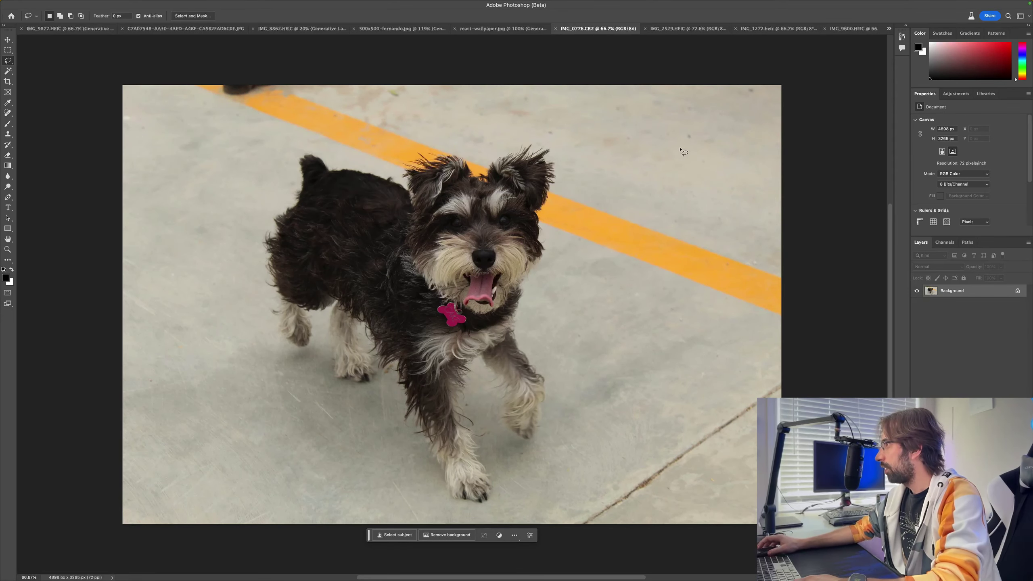
# - Crop the dog photo outward to a 14426×10029 px canvas and Magic Wand-select the white margin
pyautogui.press('c')
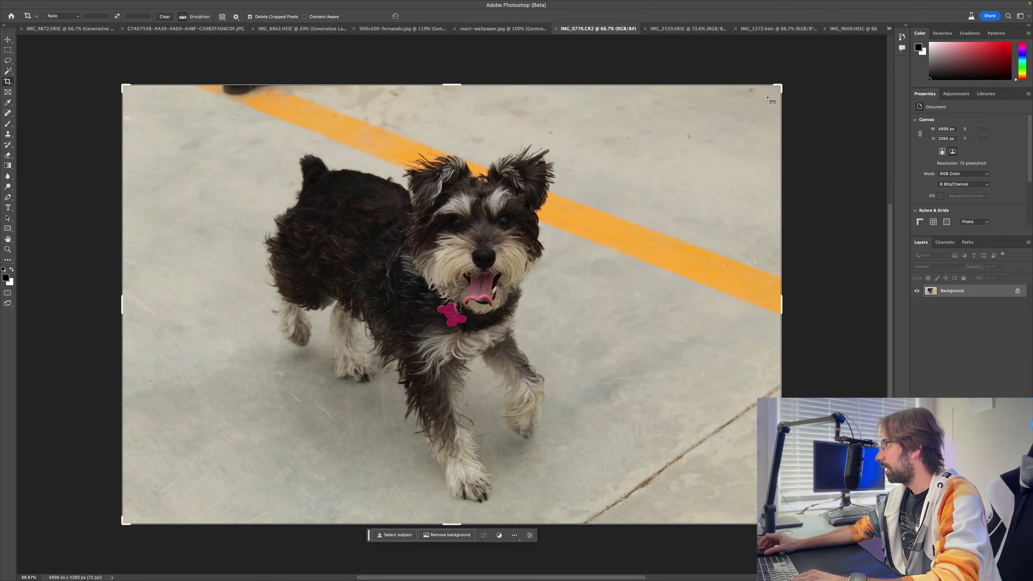
pyautogui.scroll(-5, 673, 132)
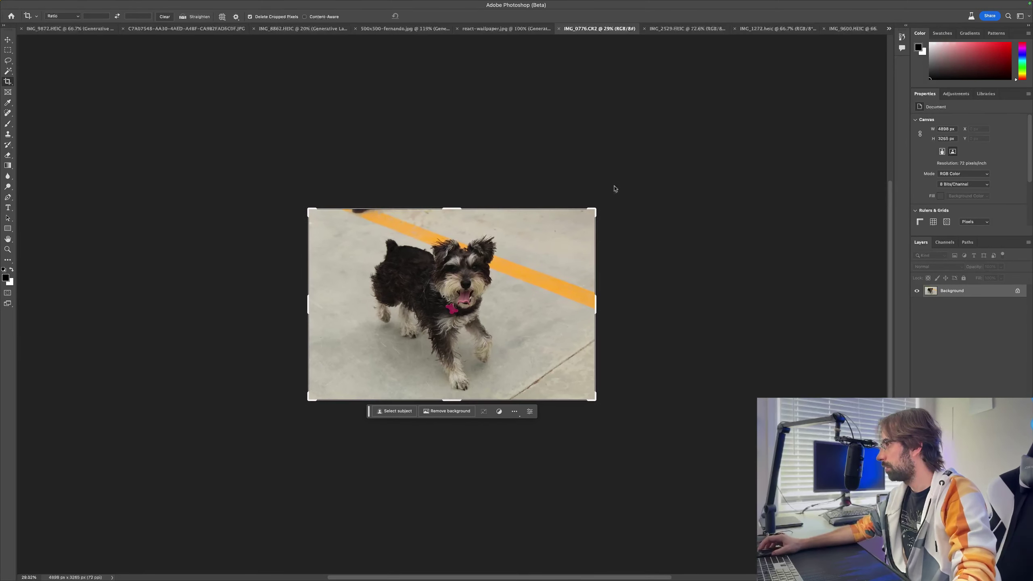
pyautogui.moveTo(595, 208); pyautogui.dragTo(874, 36)
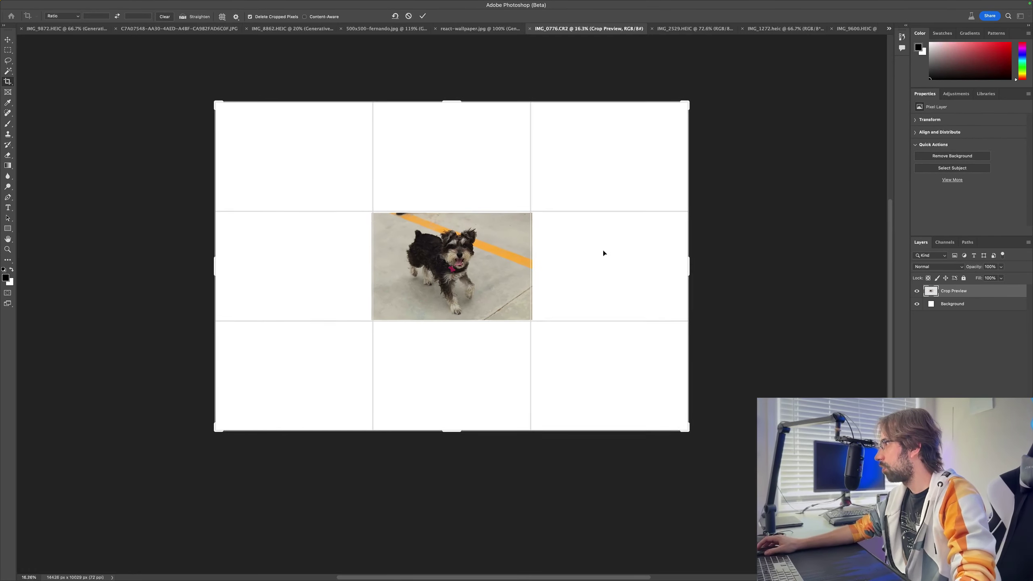
pyautogui.press('Return')
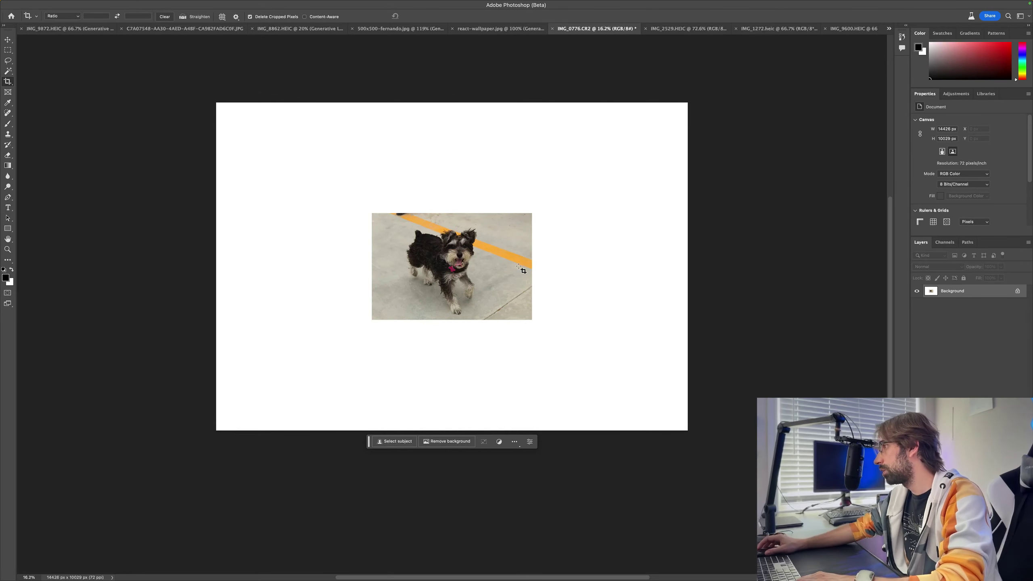
pyautogui.press('w')
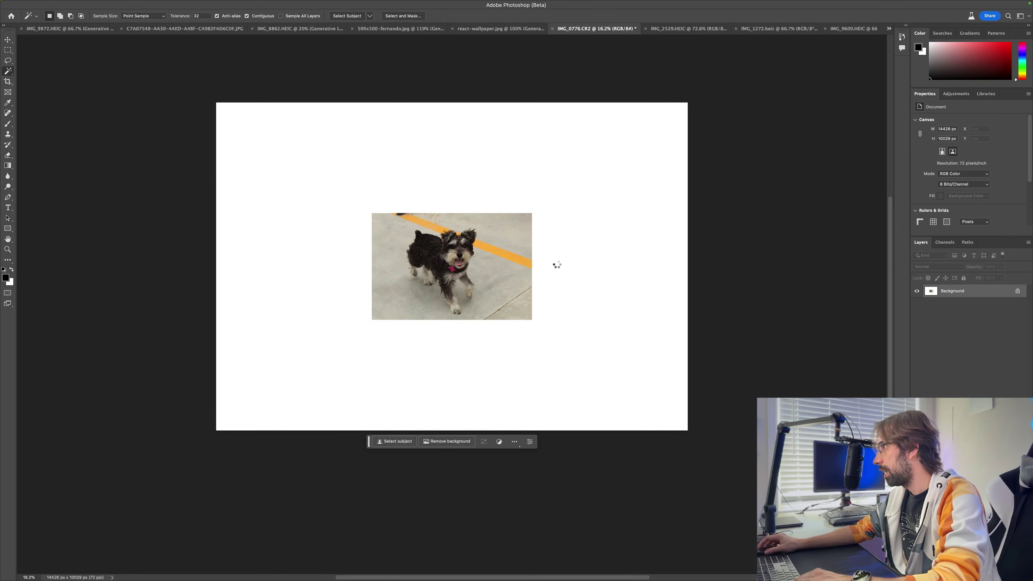
pyautogui.click(515, 266)
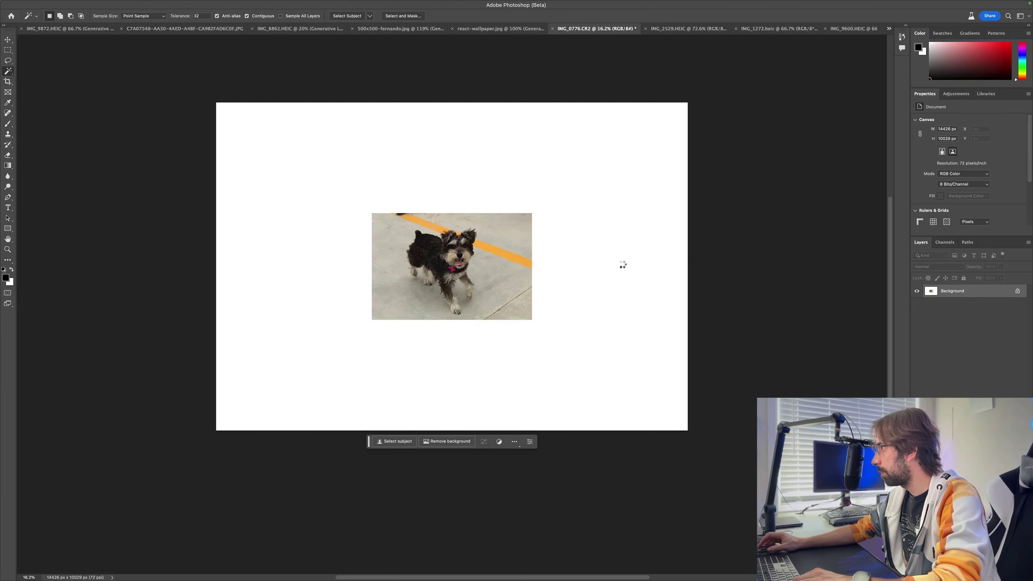
# - Trim the margin selection with marquee drags so the dog area stays excluded
pyautogui.press('m')
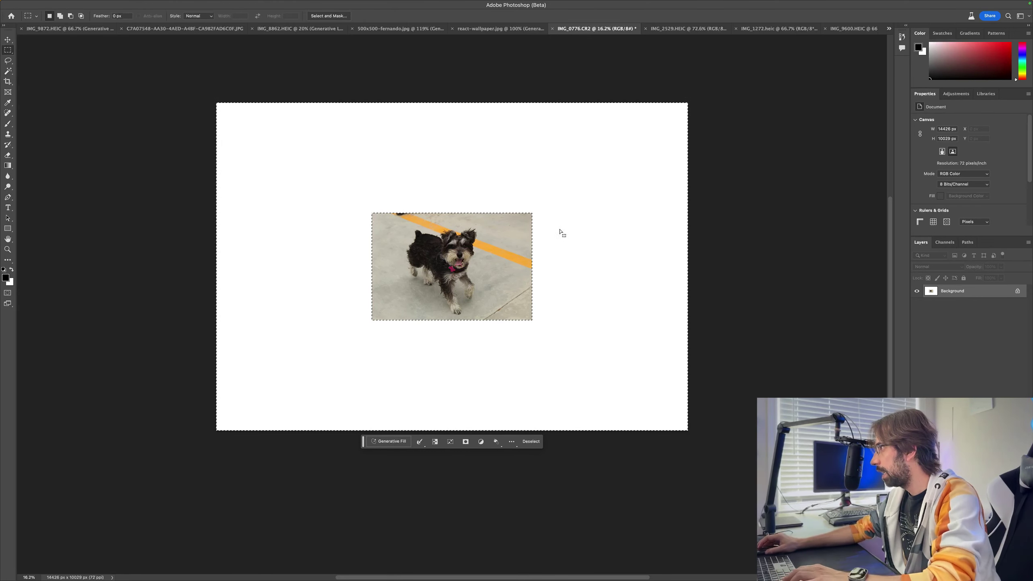
pyautogui.moveTo(559, 201); pyautogui.dragTo(519, 330)
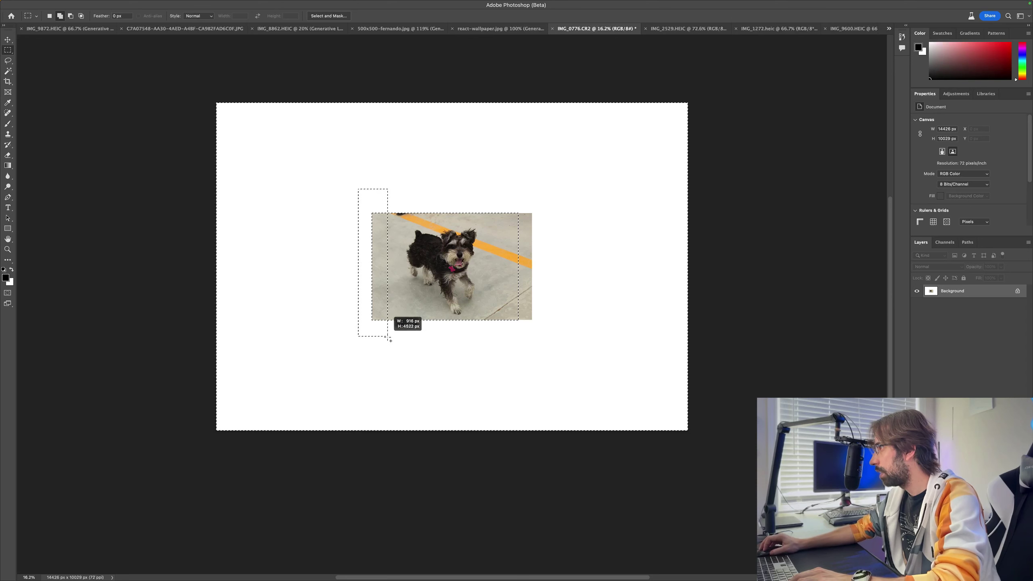
pyautogui.moveTo(358, 189); pyautogui.dragTo(400, 338)
pyautogui.moveTo(552, 340); pyautogui.dragTo(371, 317)
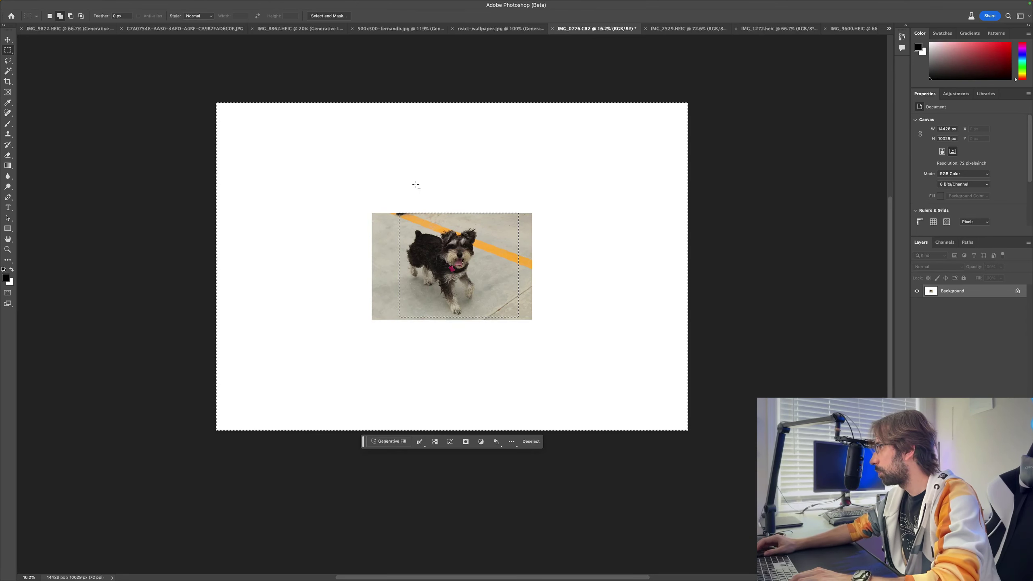
pyautogui.moveTo(423, 216); pyautogui.dragTo(533, 223)
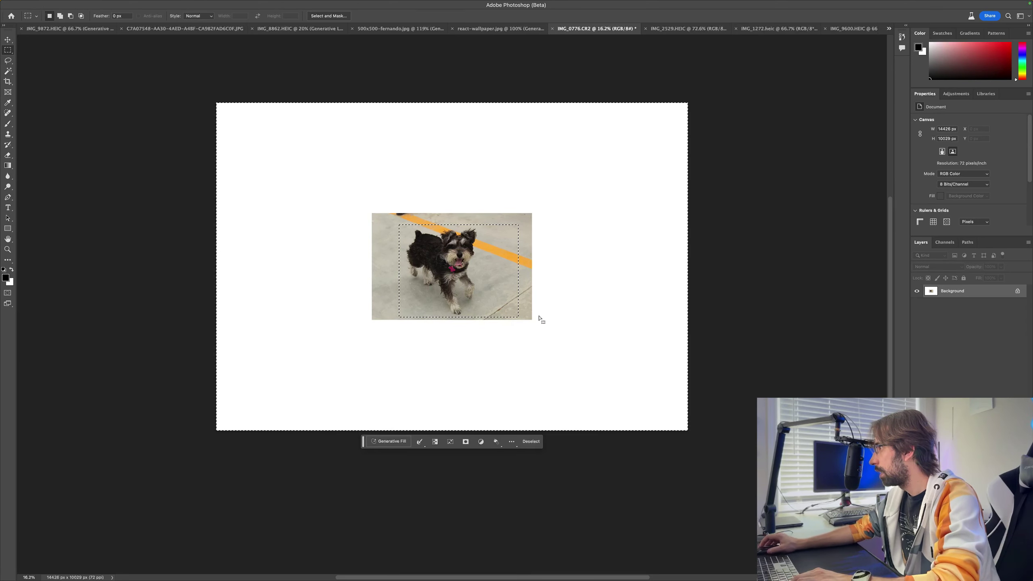
# - Generate 'complete the court' and keep the first variation with benches
pyautogui.click(392, 441)
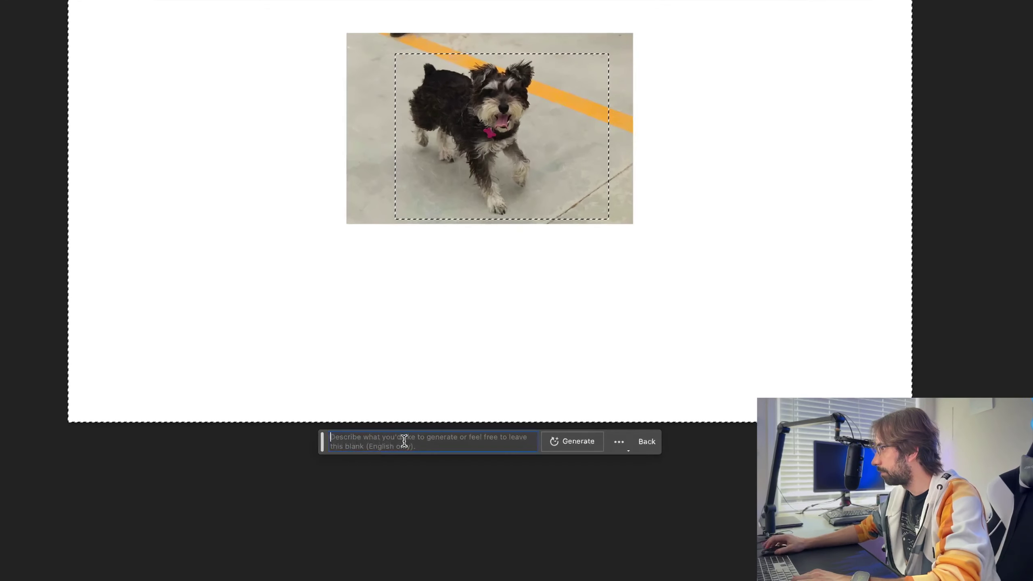
pyautogui.write('complete th')
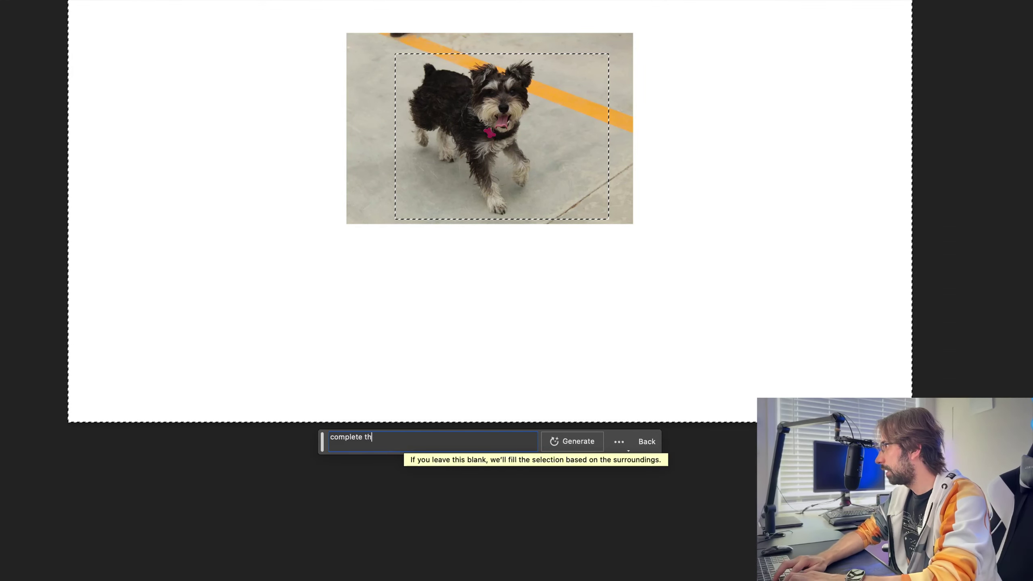
pyautogui.write('e court')
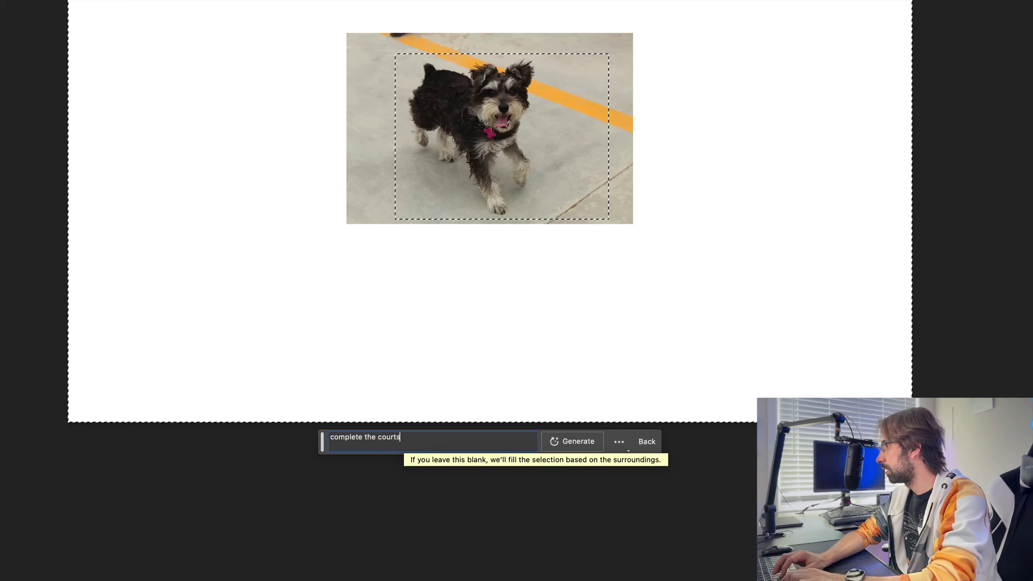
pyautogui.press('Return')
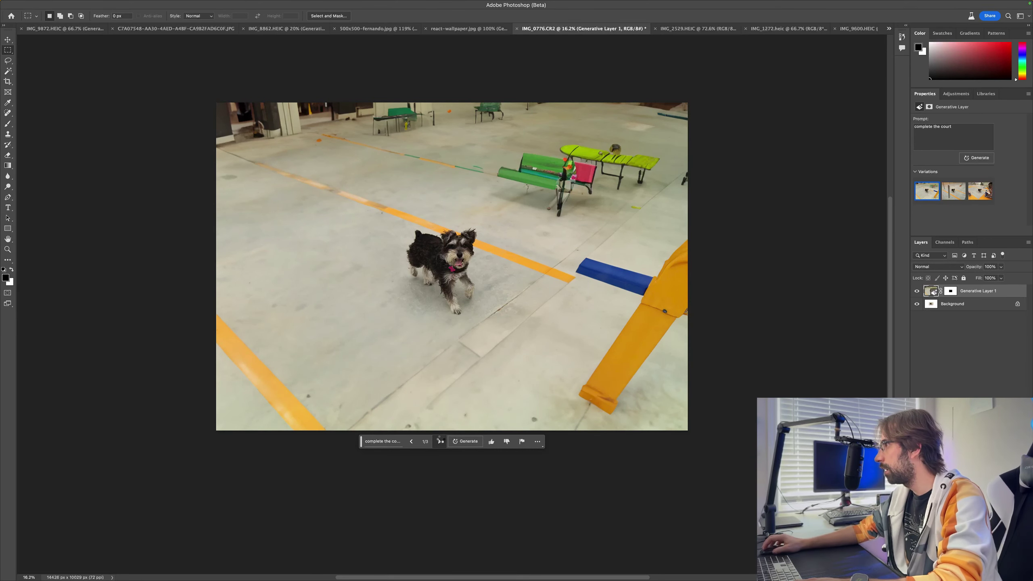
pyautogui.click(441, 441)
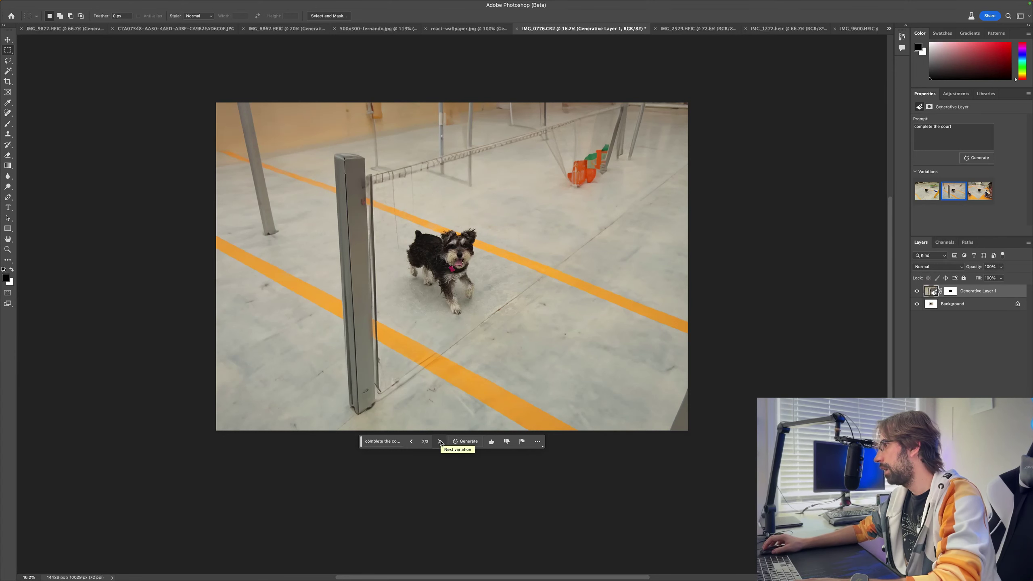
pyautogui.click(440, 441)
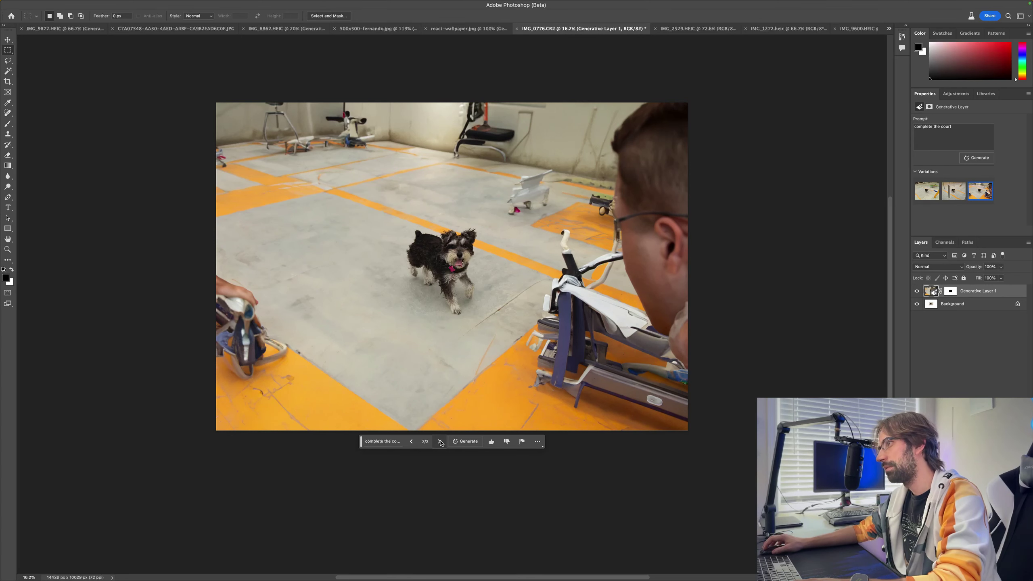
pyautogui.click(441, 441)
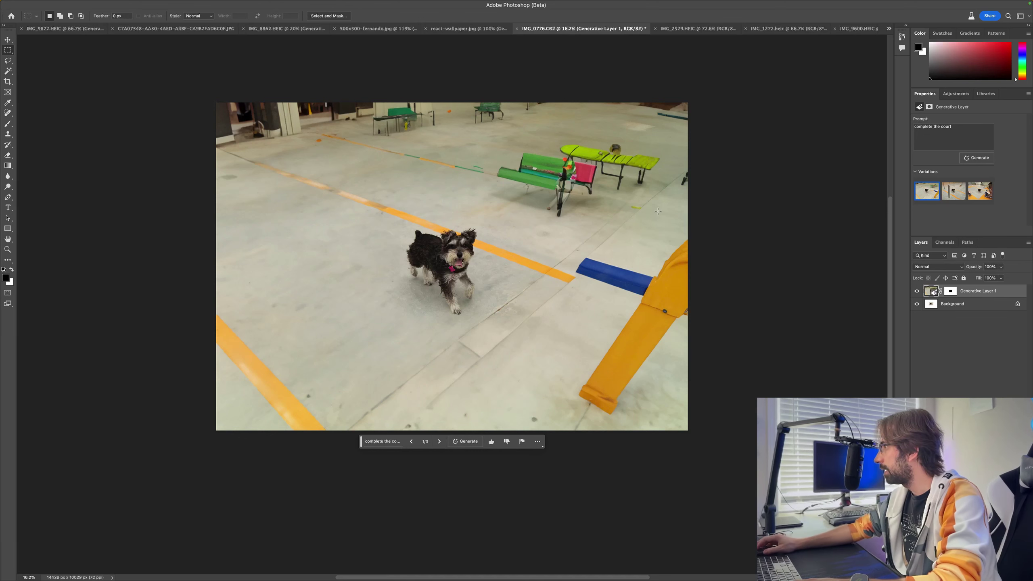
# - Lasso the right-hand benches, the orange ramp with blue bar, and the far benches
pyautogui.click(8, 60)
pyautogui.moveTo(561, 227); pyautogui.dragTo(687, 174)
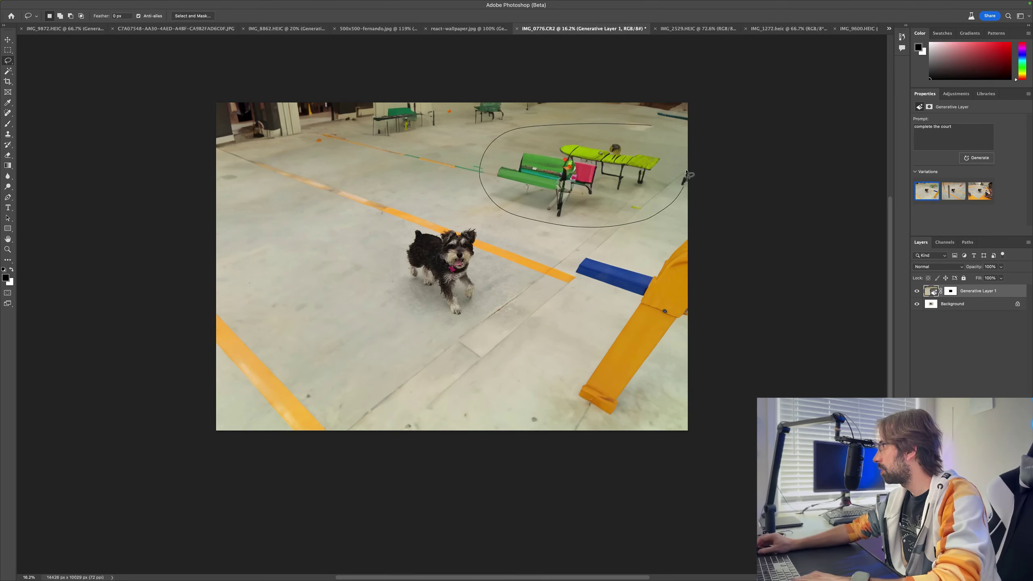
pyautogui.moveTo(653, 127); pyautogui.dragTo(651, 123)
pyautogui.moveTo(687, 229)
pyautogui.mouseDown()
pyautogui.moveTo(630, 271)
pyautogui.moveTo(687, 225)
pyautogui.mouseUp()
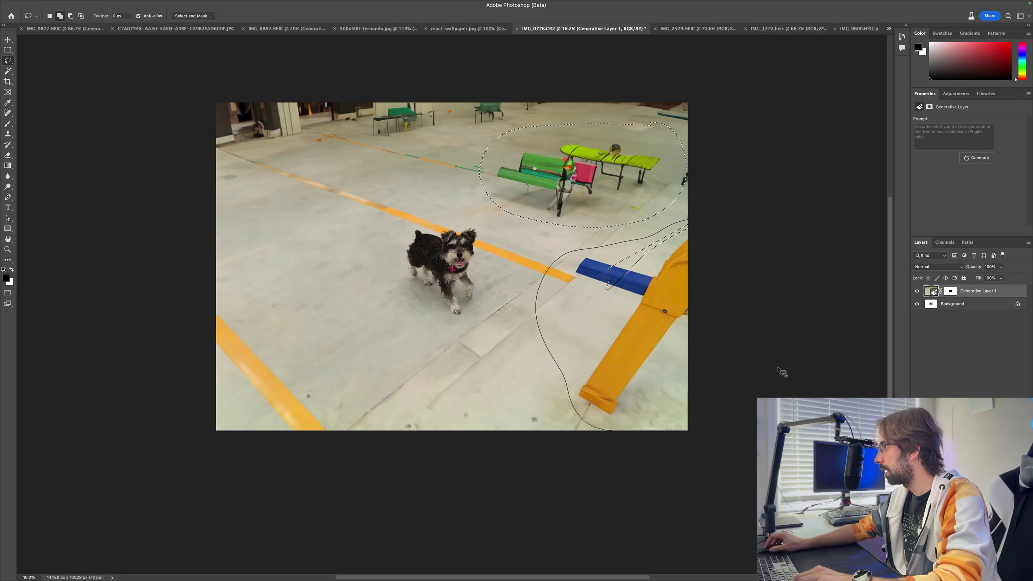
pyautogui.moveTo(691, 222); pyautogui.dragTo(688, 222)
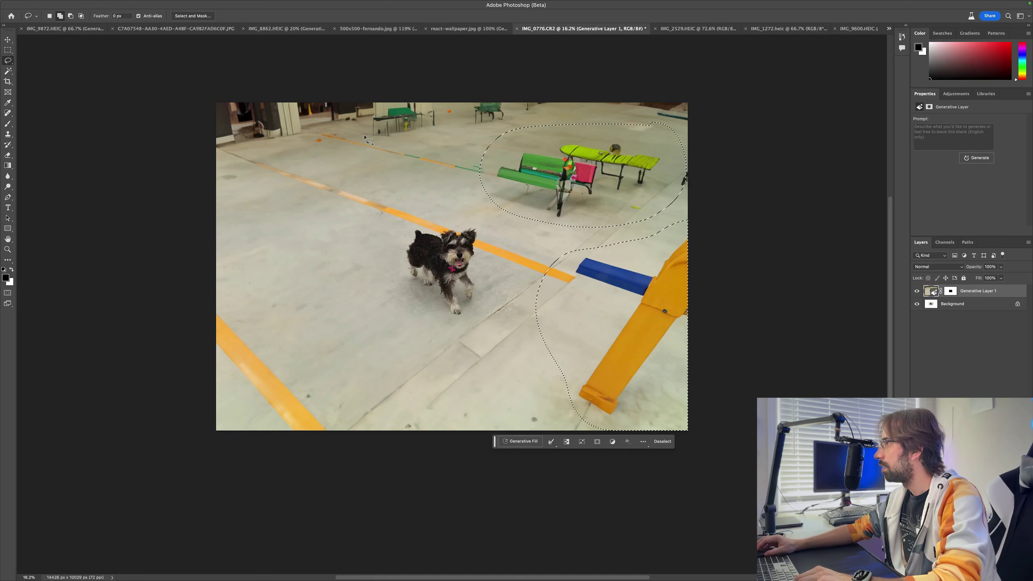
pyautogui.moveTo(364, 135); pyautogui.dragTo(444, 116)
pyautogui.moveTo(385, 137); pyautogui.dragTo(535, 111)
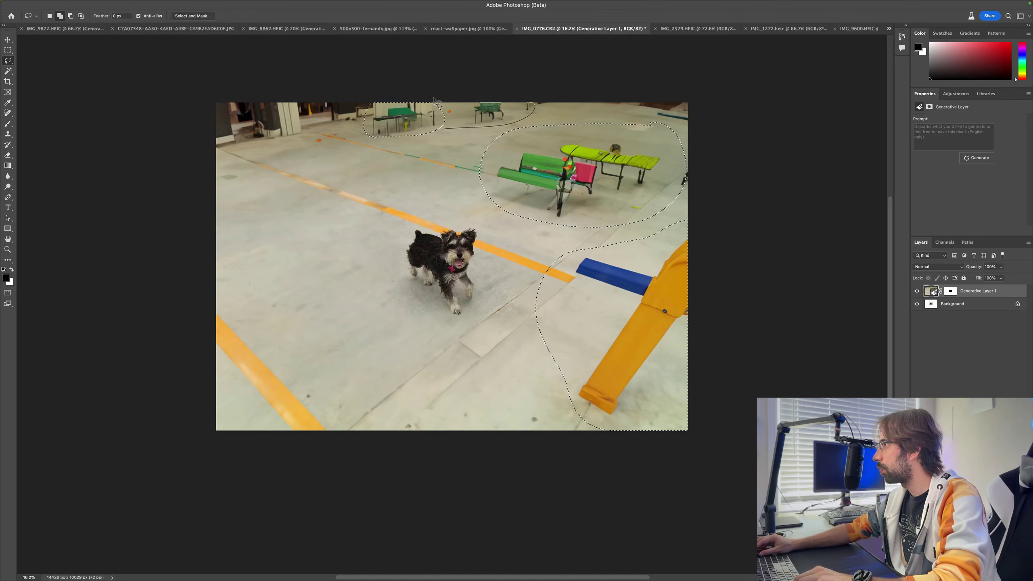
pyautogui.moveTo(471, 132); pyautogui.dragTo(445, 128)
# - Generative-fill the lassoed objects with the prompt 'remove elements'
pyautogui.click(467, 442)
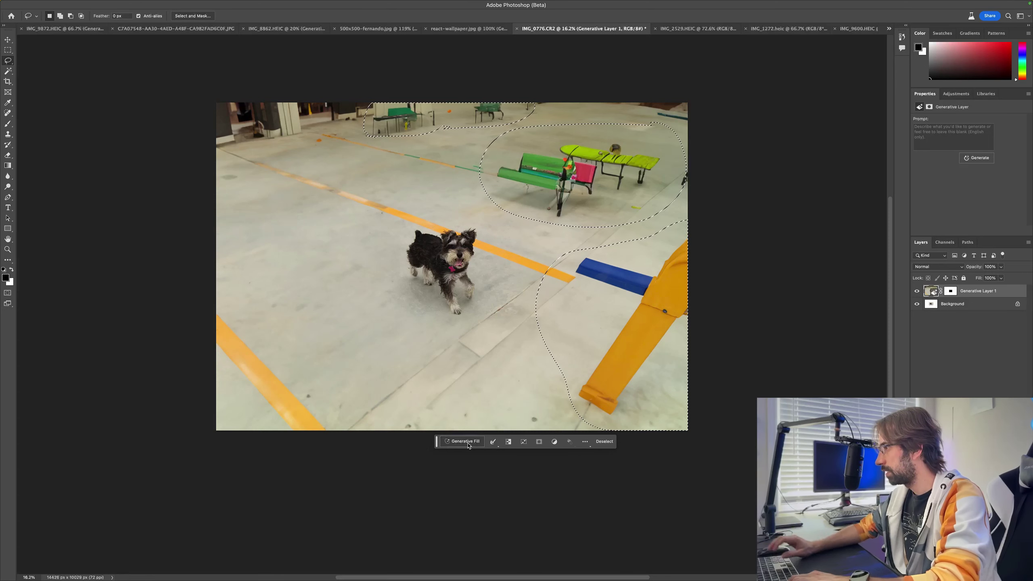
pyautogui.write('remove elements')
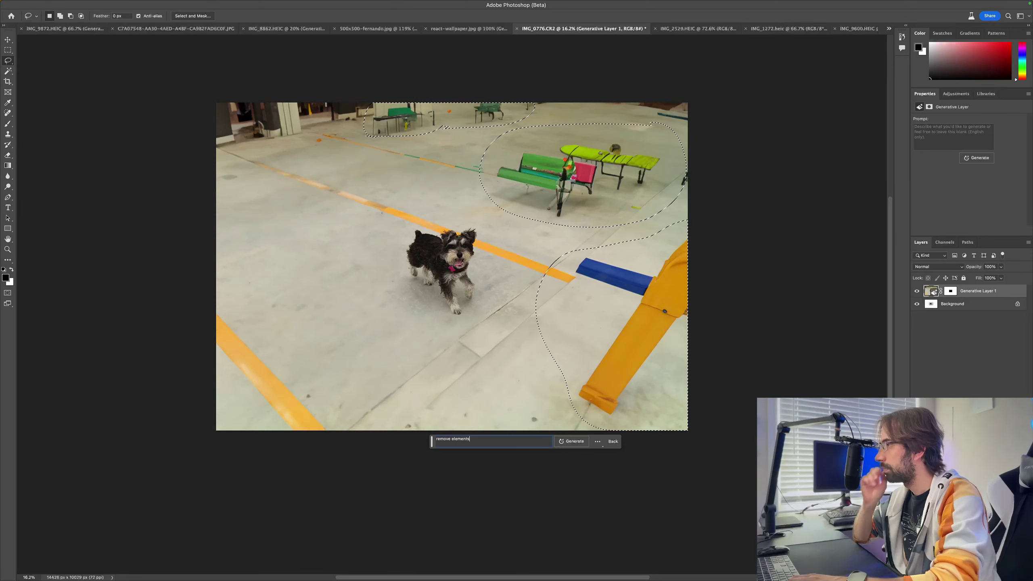
pyautogui.press('Return')
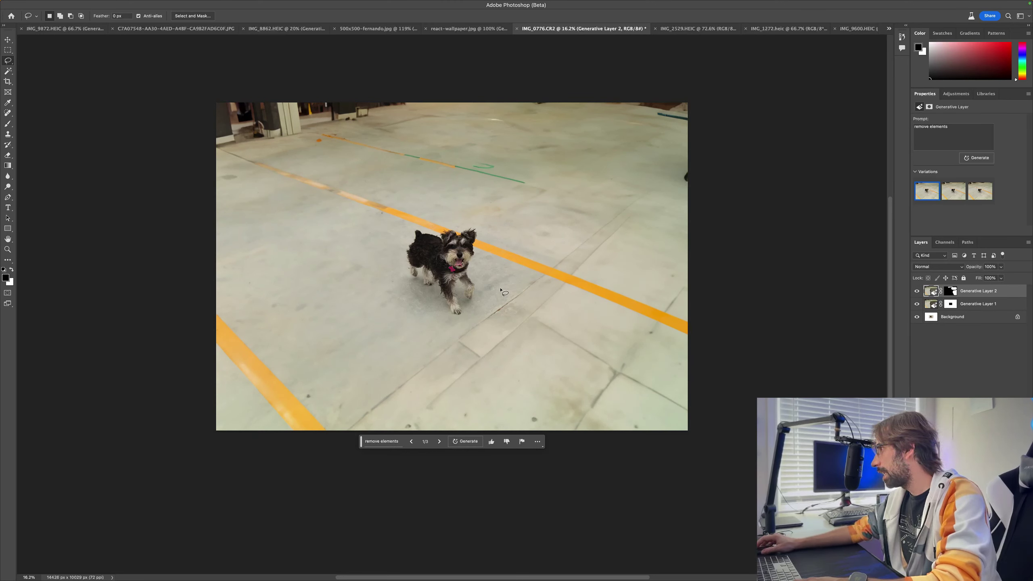
# - Select the floor below the dog, generate 'add water and dog's shadow', and view the next variation
pyautogui.moveTo(501, 289)
pyautogui.mouseDown()
pyautogui.moveTo(474, 290)
pyautogui.moveTo(499, 289)
pyautogui.mouseUp()
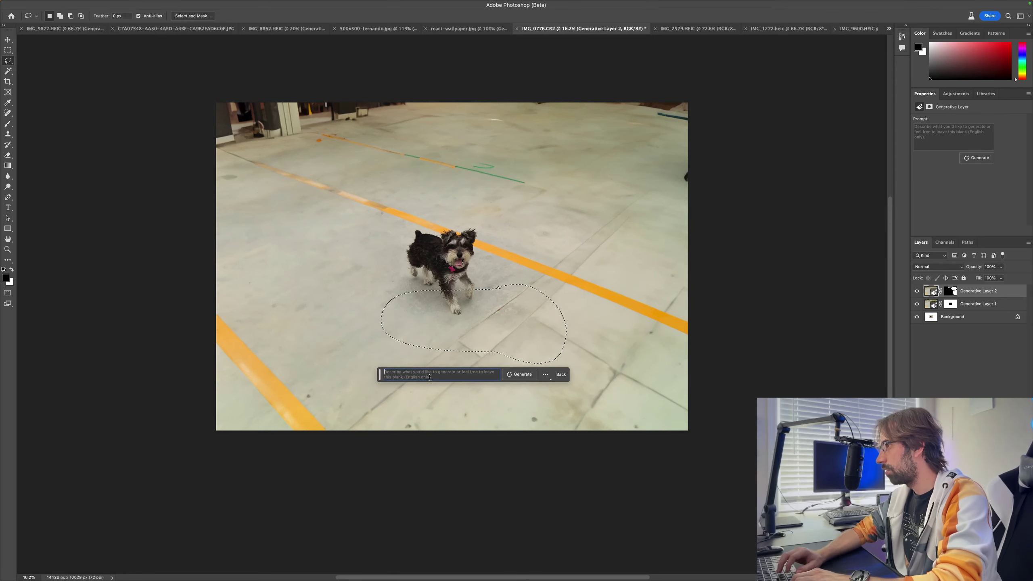
pyautogui.write('add wa')
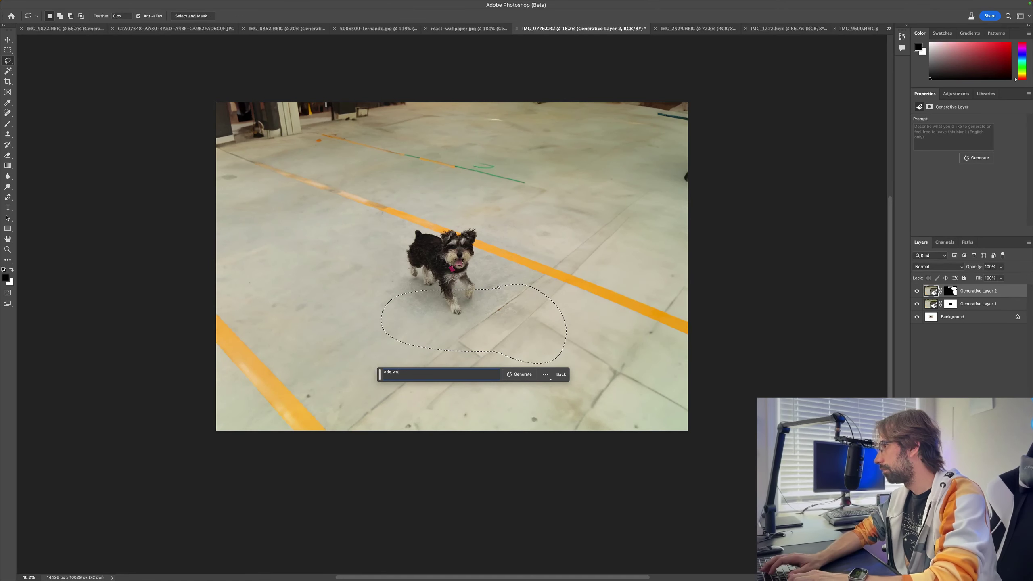
pyautogui.write('ter and ')
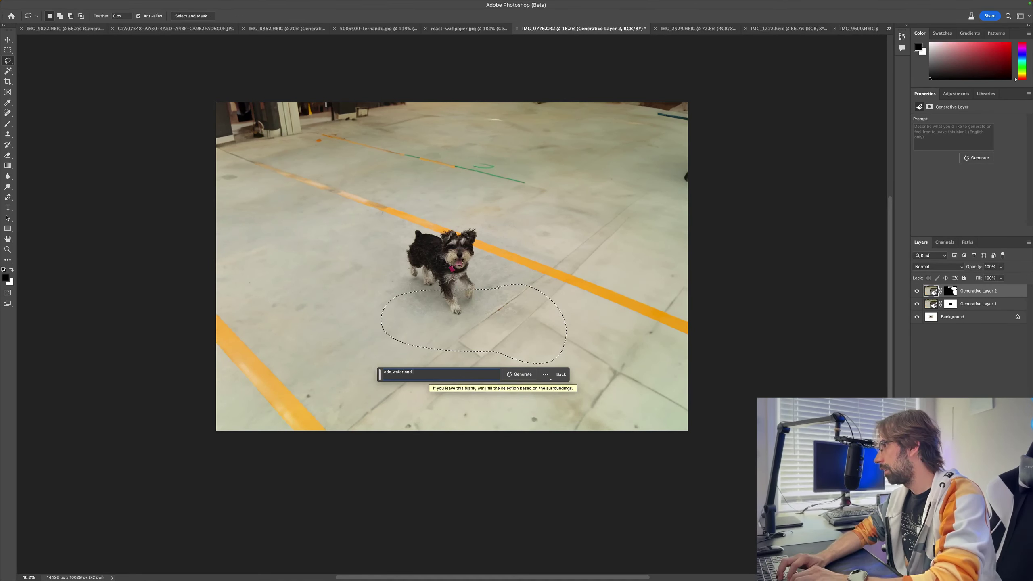
pyautogui.write('dog sha')
pyautogui.press('BackSpace')
pyautogui.press('BackSpace')
pyautogui.press('BackSpace')
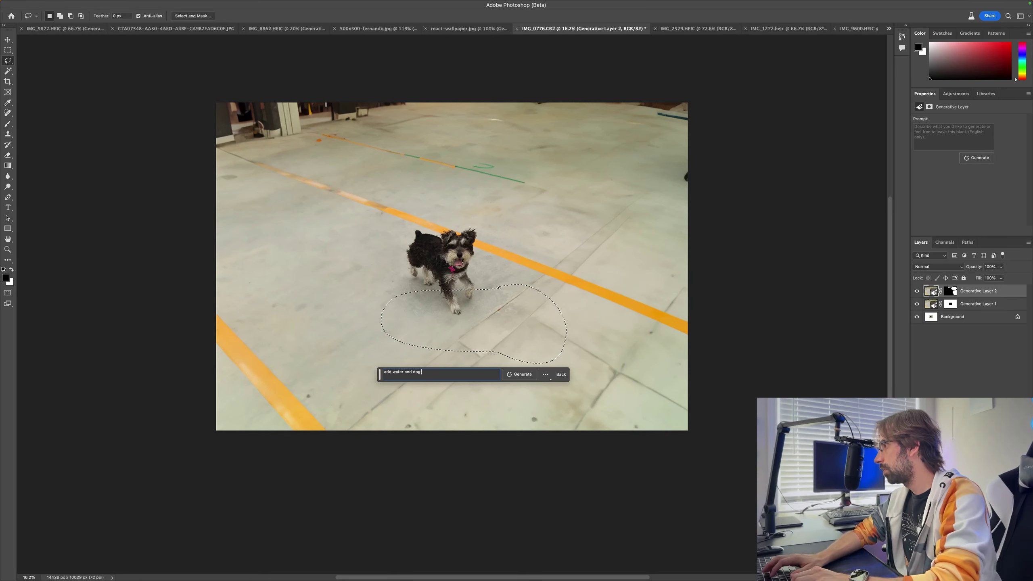
pyautogui.write("'s sha")
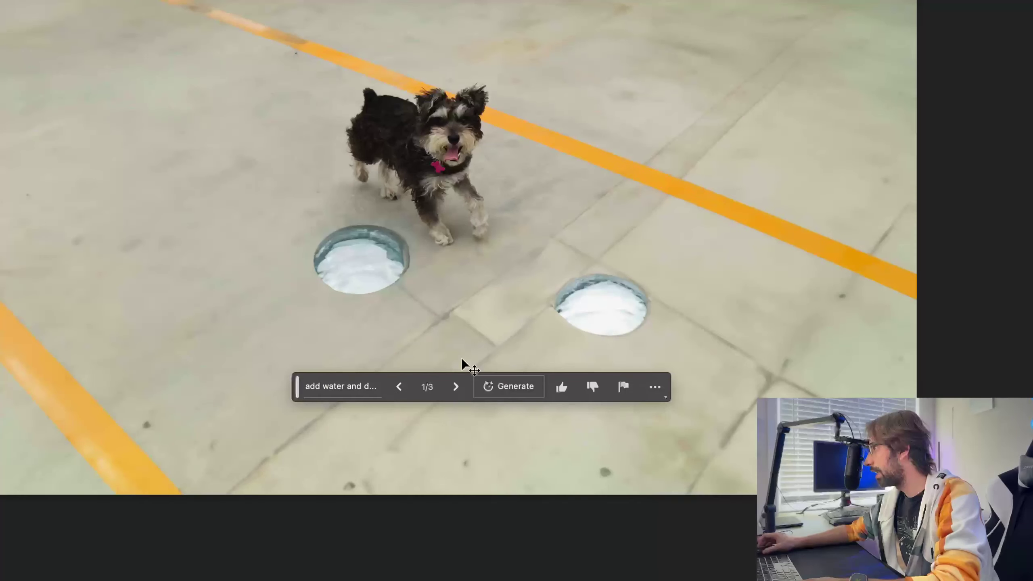
pyautogui.click(461, 383)
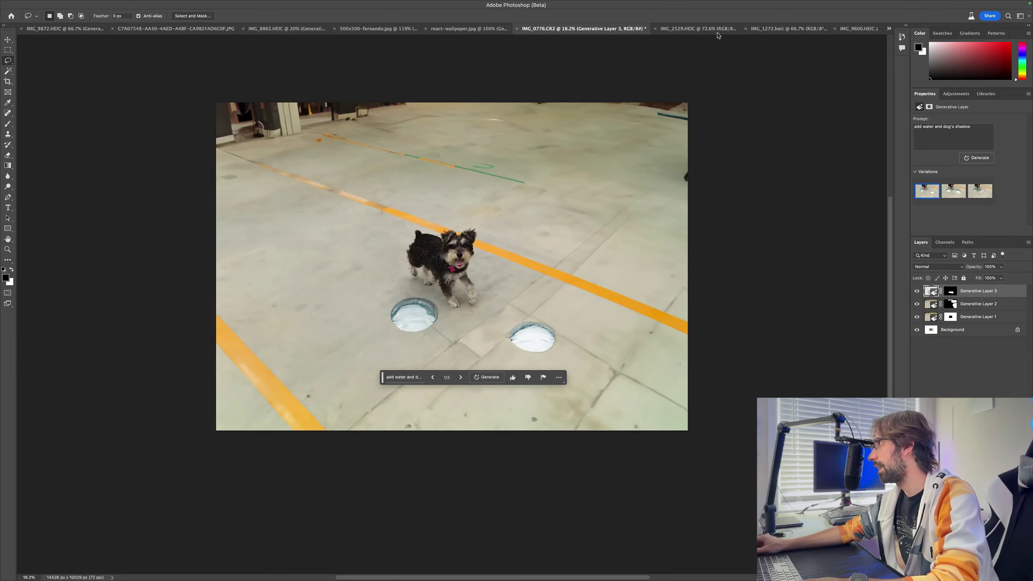
# - In IMG_2529.HEIC, remove the woman's chin mole with a 'clean skin' Generative Fill, then toggle the layer to compare
pyautogui.click(698, 29)
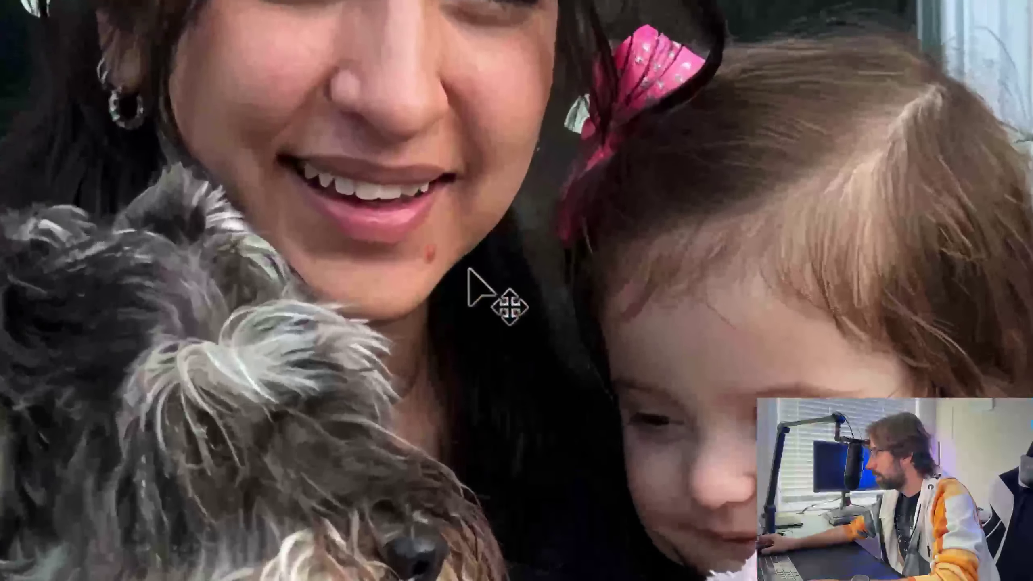
pyautogui.moveTo(444, 236)
pyautogui.mouseDown()
pyautogui.moveTo(436, 267)
pyautogui.moveTo(444, 238)
pyautogui.mouseUp()
pyautogui.write('clean skin')
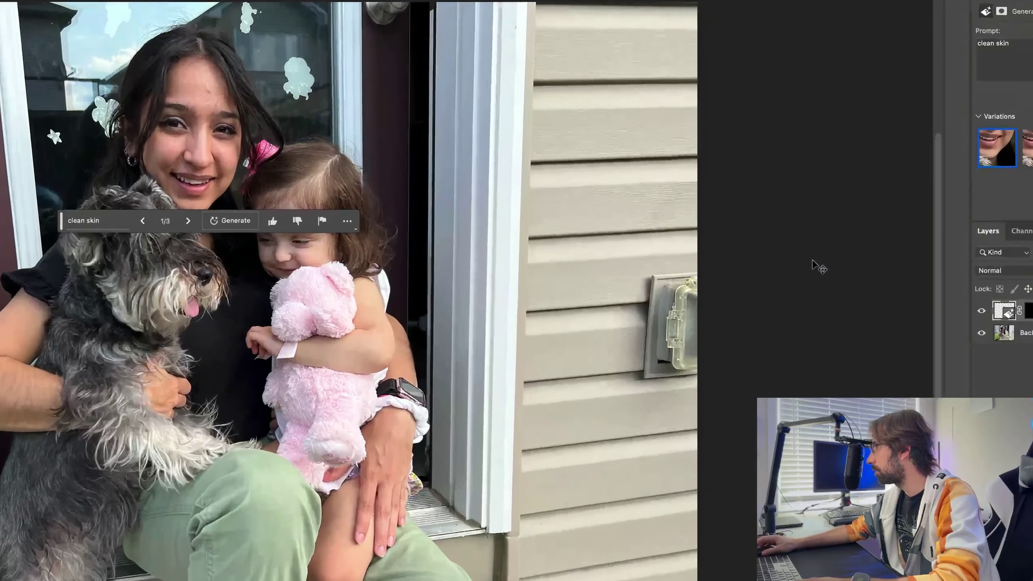
pyautogui.click(982, 314)
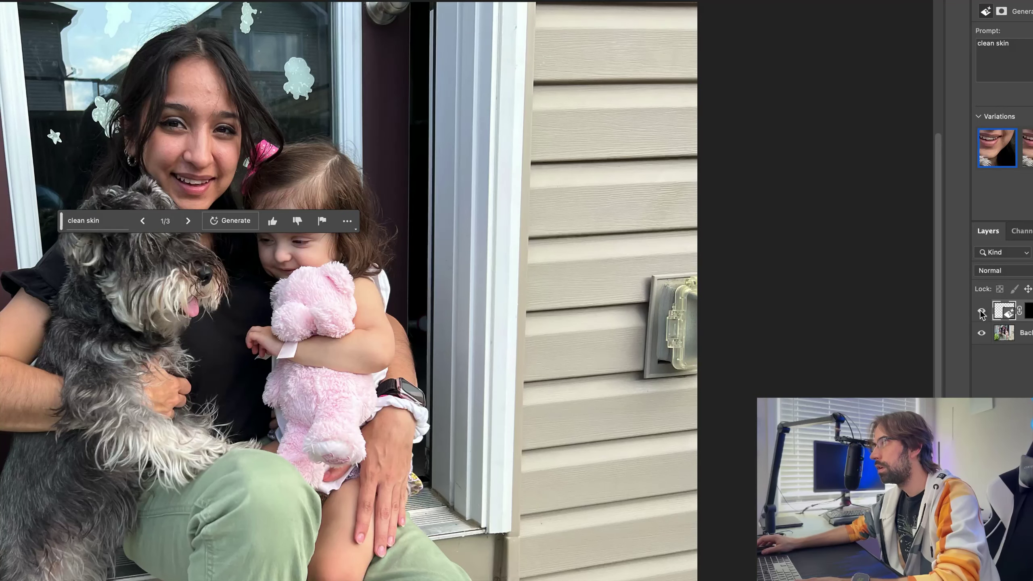
# - Compare the chin cleanup, then generate a 'clear skin' fill over the woman's forehead
pyautogui.click(981, 313)
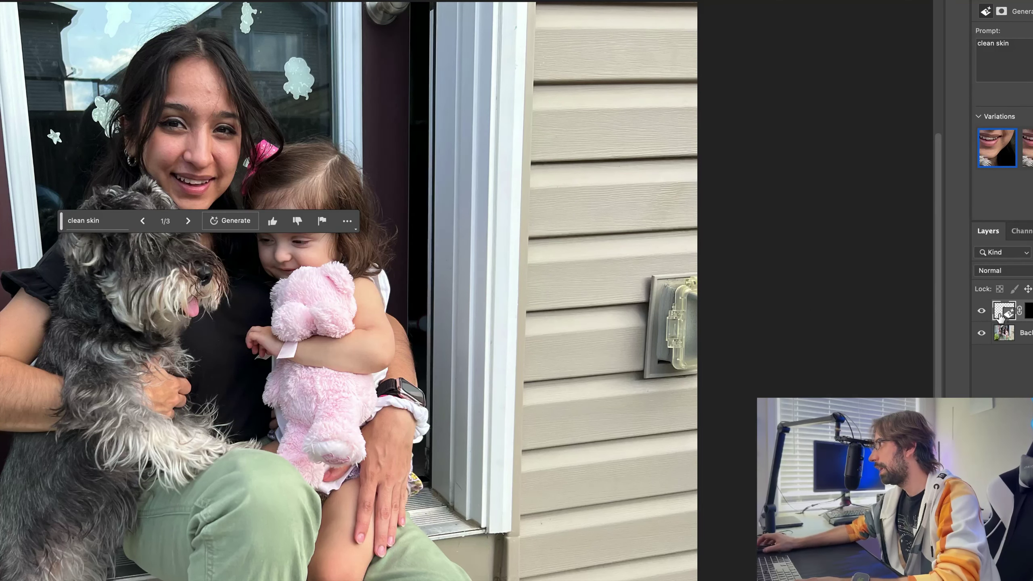
pyautogui.click(982, 313)
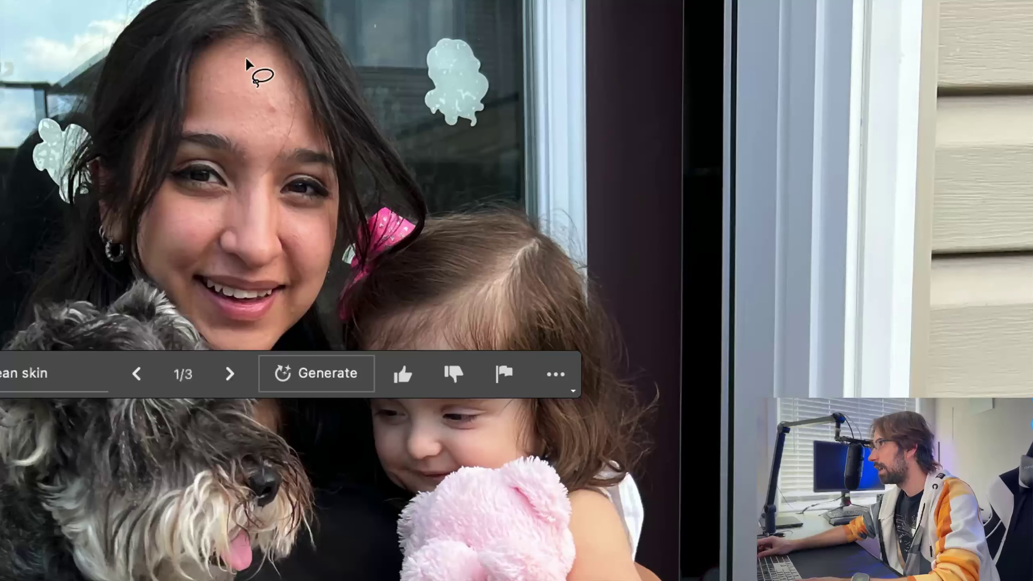
pyautogui.moveTo(252, 57)
pyautogui.mouseDown()
pyautogui.moveTo(305, 129)
pyautogui.moveTo(281, 102)
pyautogui.mouseUp()
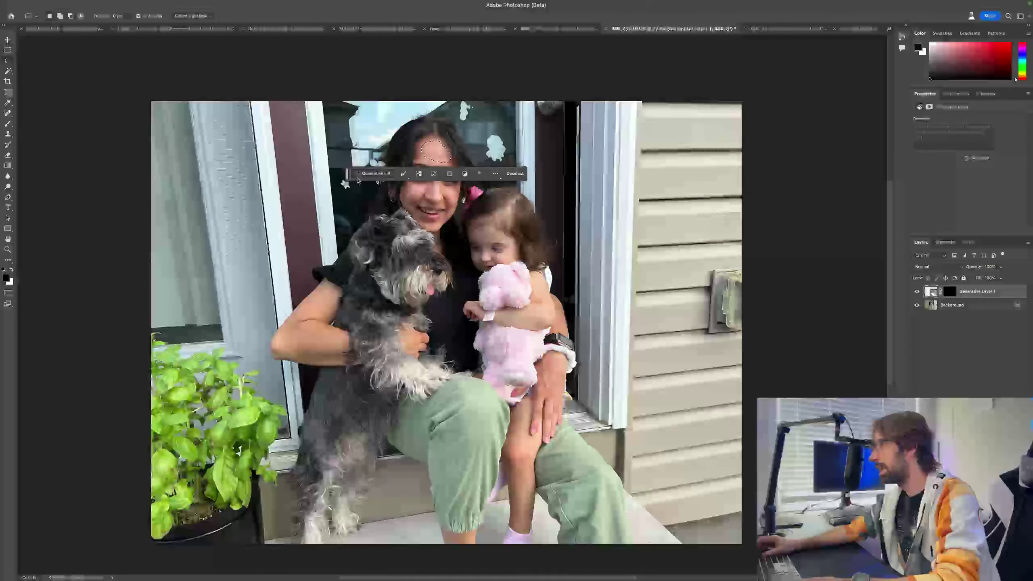
pyautogui.click(378, 176)
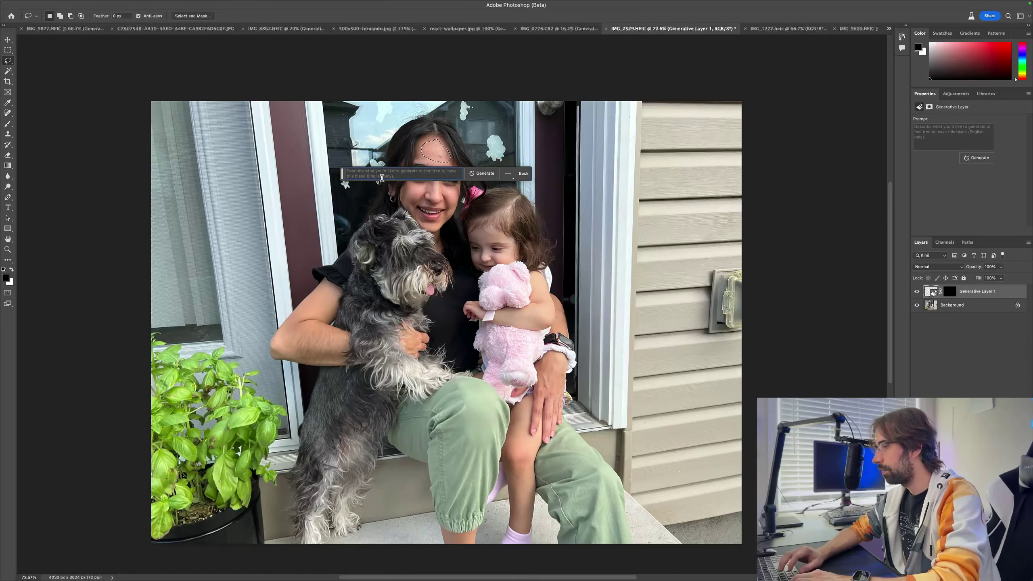
pyautogui.press('Return')
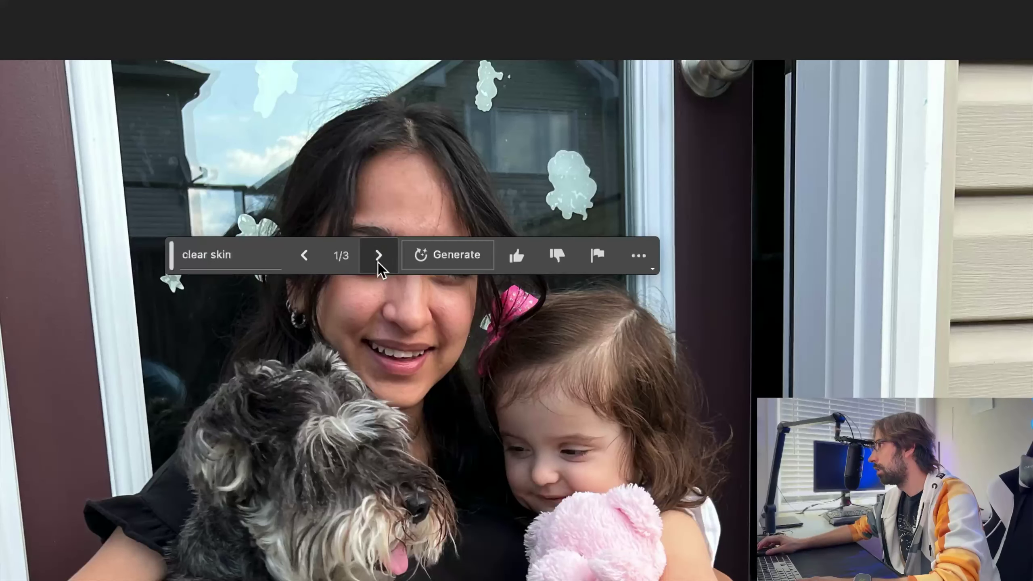
# - Step through the forehead variations and inspect the woman's face
pyautogui.click(378, 255)
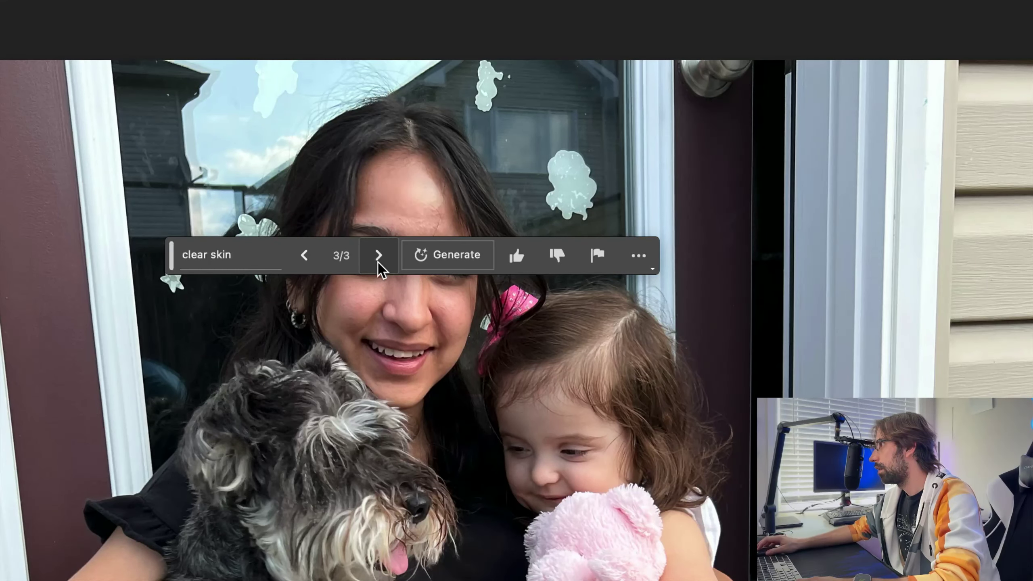
pyautogui.click(378, 264)
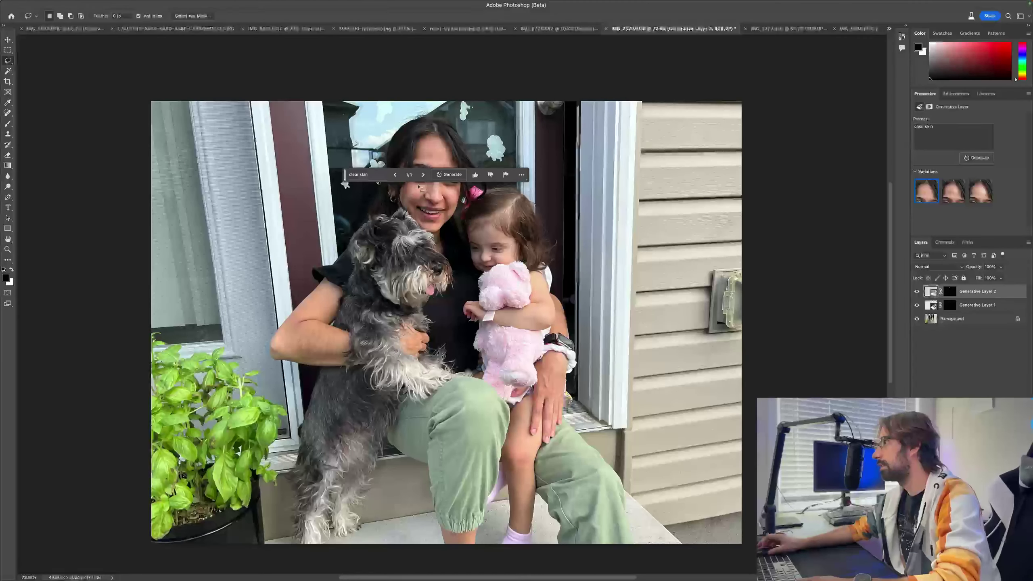
pyautogui.moveTo(348, 176)
pyautogui.mouseDown()
pyautogui.moveTo(561, 283)
pyautogui.moveTo(639, 186)
pyautogui.moveTo(637, 168)
pyautogui.mouseUp()
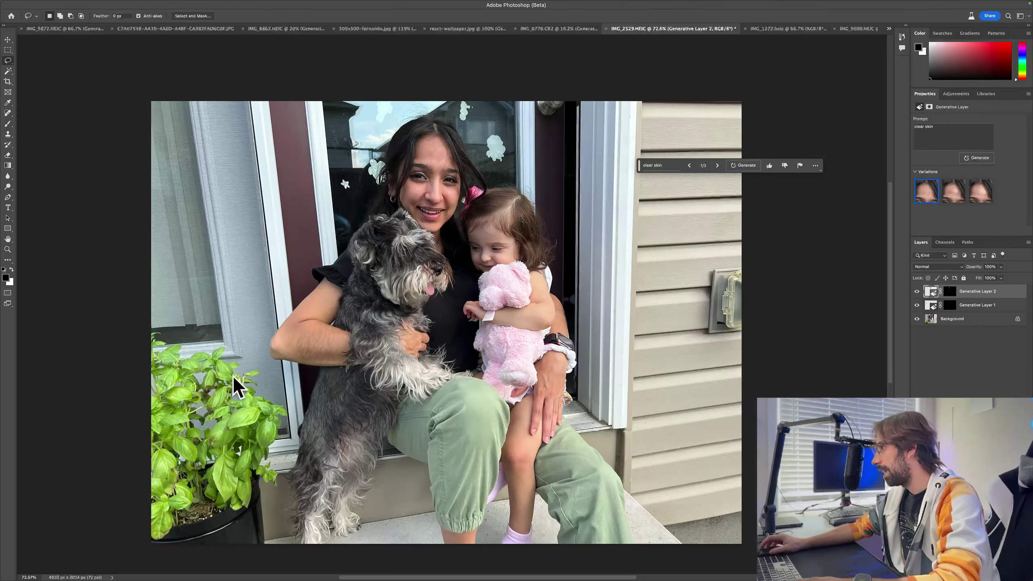
# - Lasso the potted basil plant at lower left and generate a 'remove plant' fill
pyautogui.moveTo(116, 330); pyautogui.dragTo(198, 310)
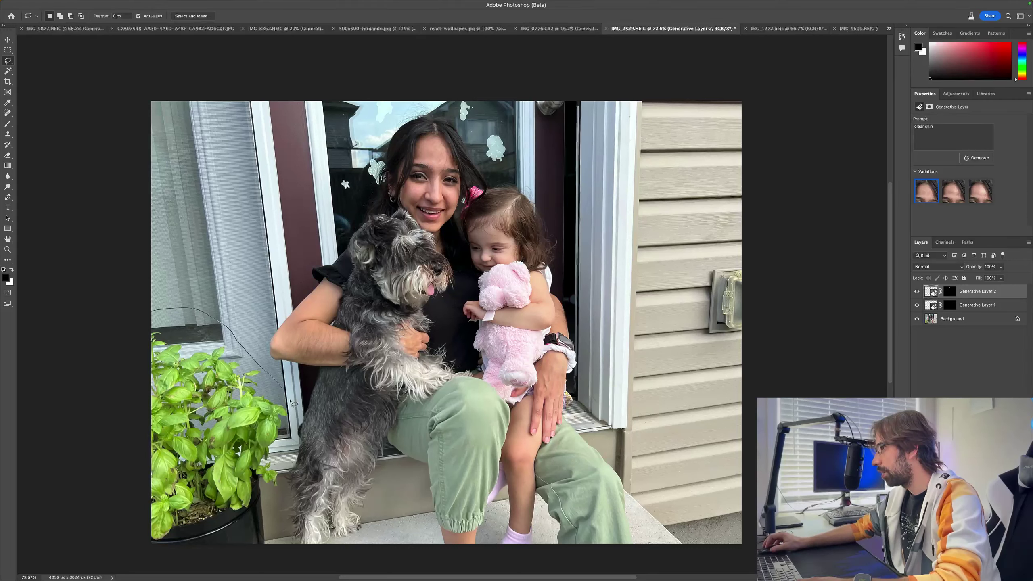
pyautogui.moveTo(282, 556); pyautogui.dragTo(268, 562)
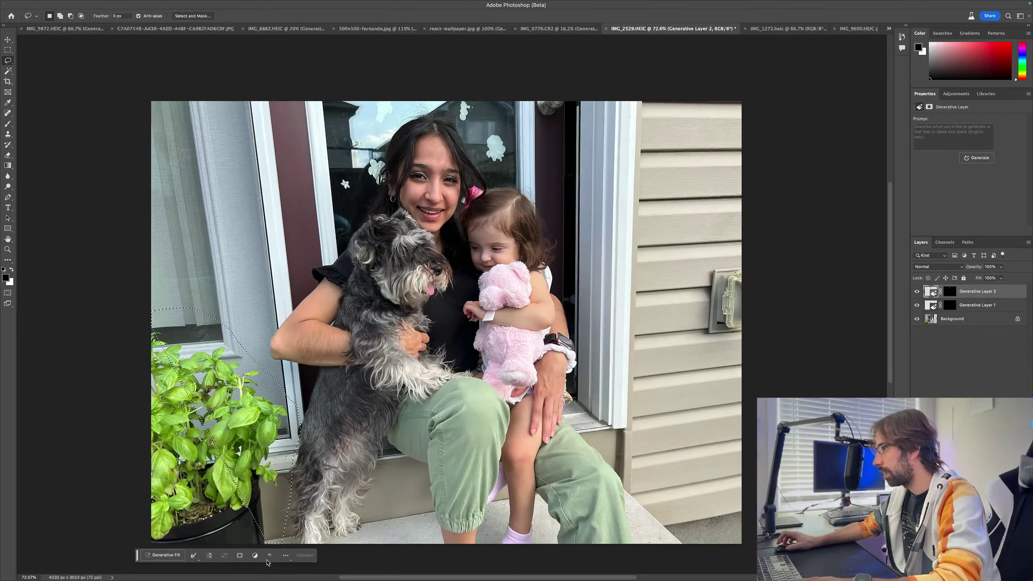
pyautogui.moveTo(154, 313); pyautogui.dragTo(142, 321)
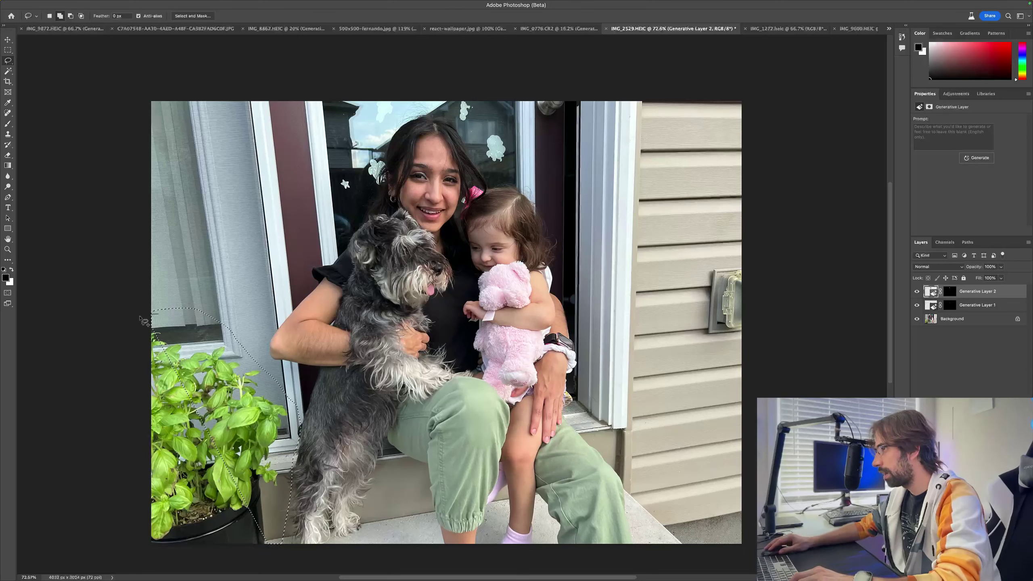
pyautogui.moveTo(280, 574); pyautogui.dragTo(279, 575)
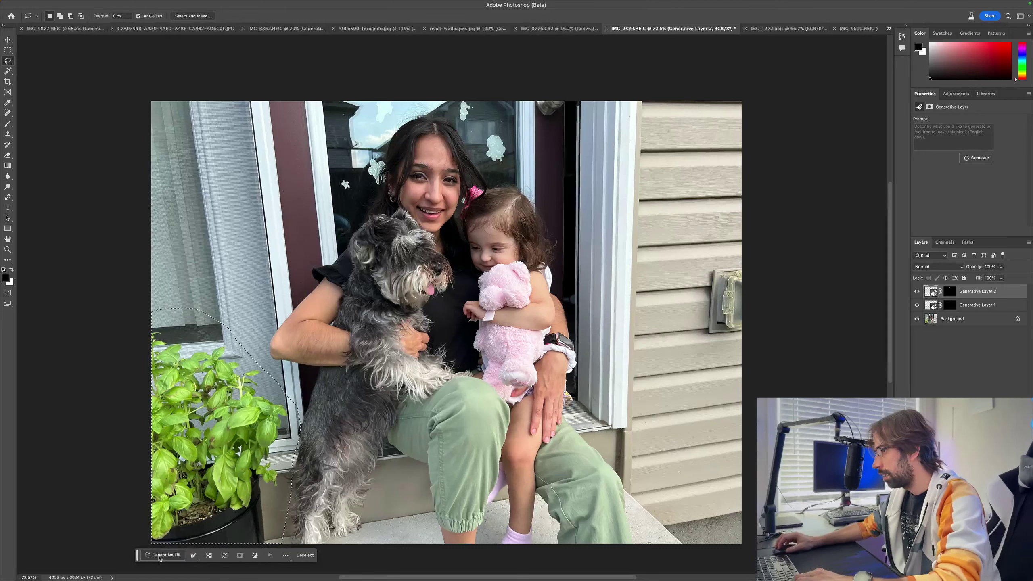
pyautogui.write('rem')
pyautogui.press('BackSpace')
pyautogui.press('BackSpace')
pyautogui.press('BackSpace')
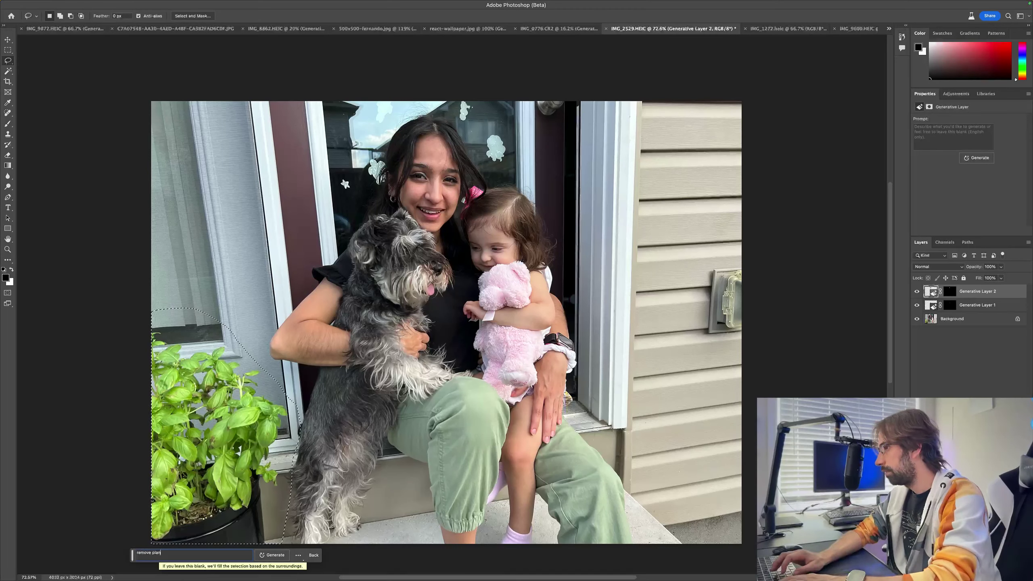
pyautogui.press('Return')
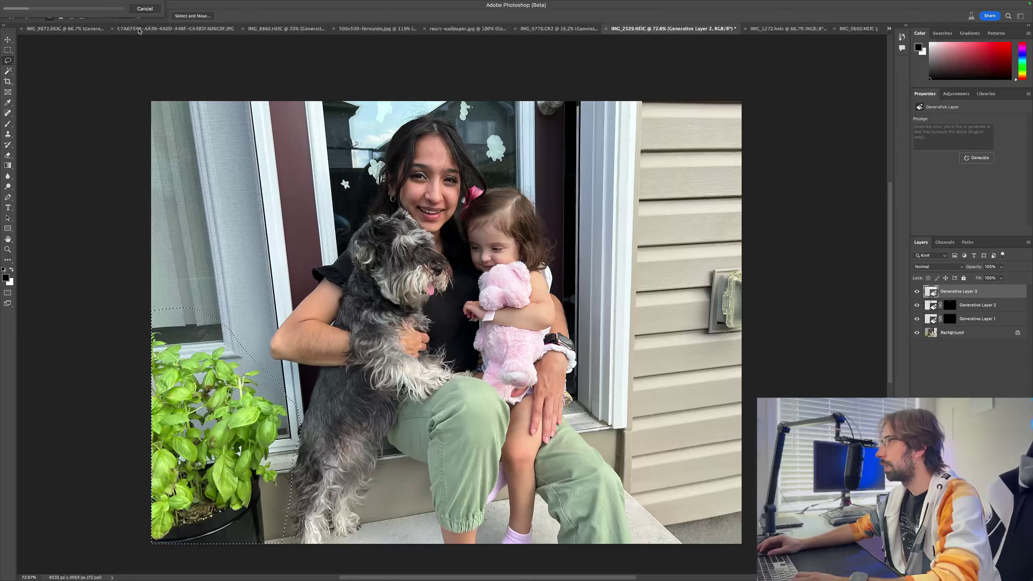
pyautogui.press('Escape')
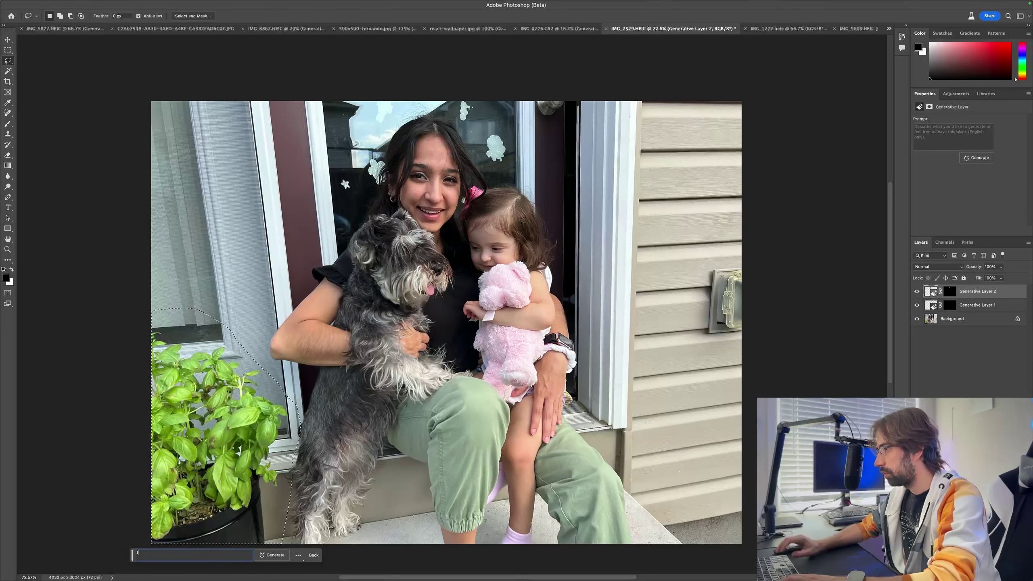
pyautogui.write('remove p')
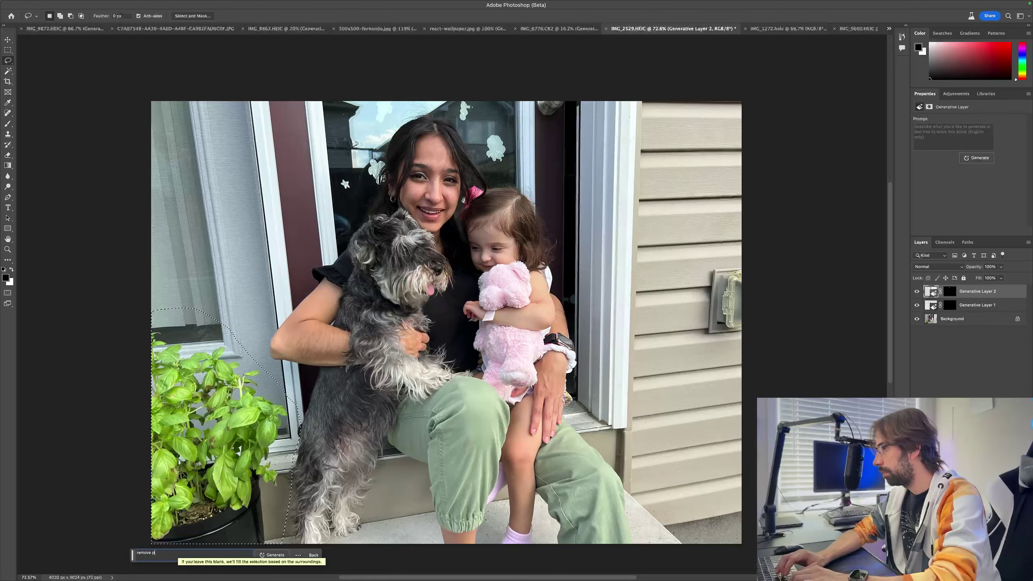
pyautogui.press('Return')
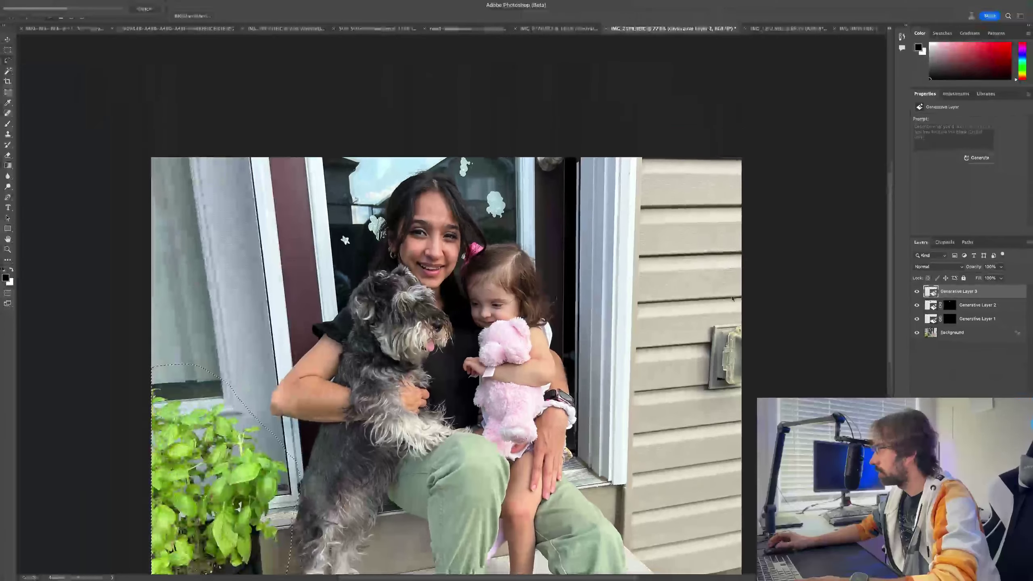
# - Cycle through the three plant-removal variations, then hide Generative Layer 3 to compare
pyautogui.scroll(5, 732, 298)
pyautogui.scroll(-2, 731, 298)
pyautogui.scroll(-7, 731, 298)
pyautogui.scroll(1, 731, 298)
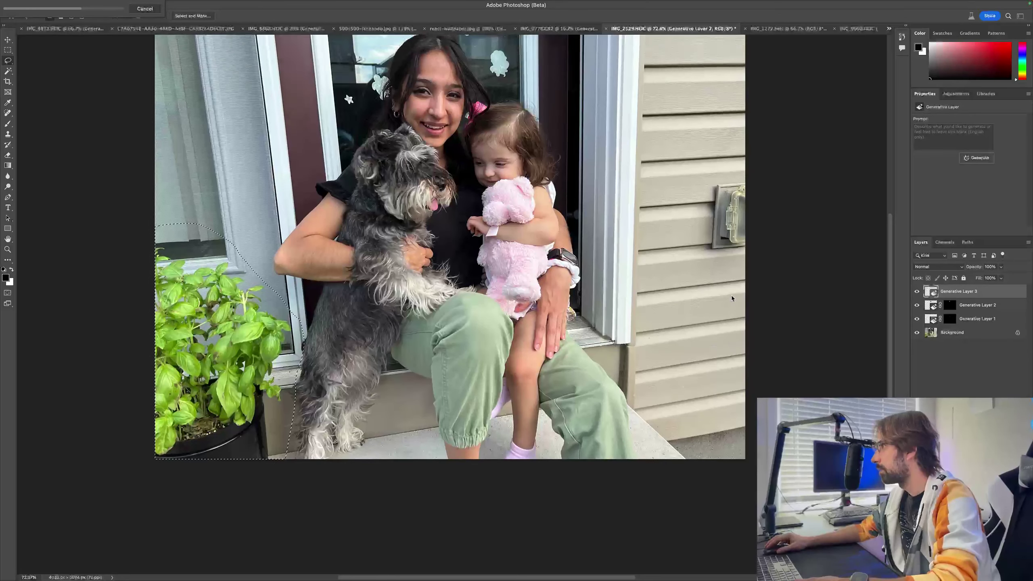
pyautogui.scroll(1, 731, 298)
pyautogui.scroll(1, 731, 298)
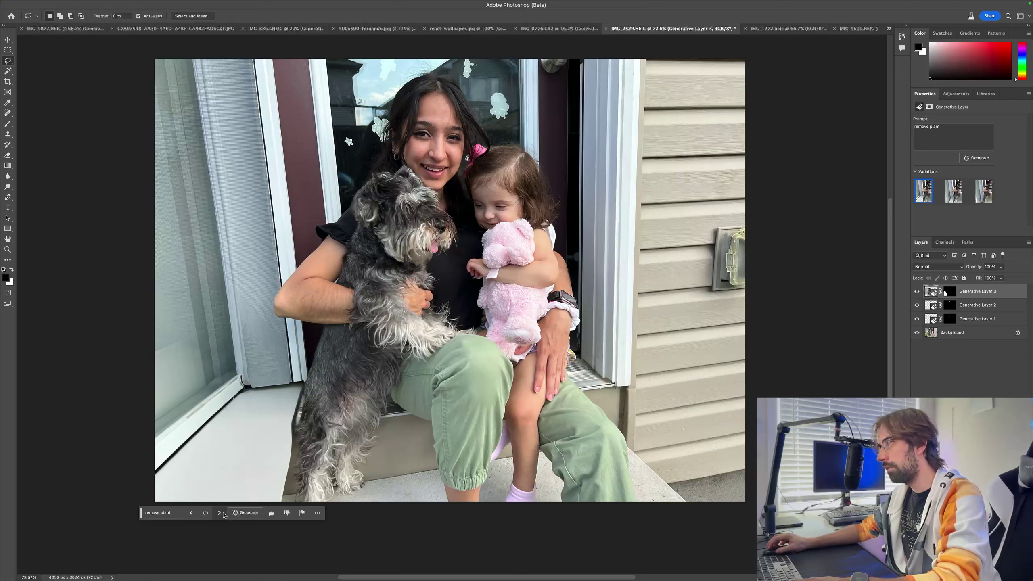
pyautogui.click(220, 513)
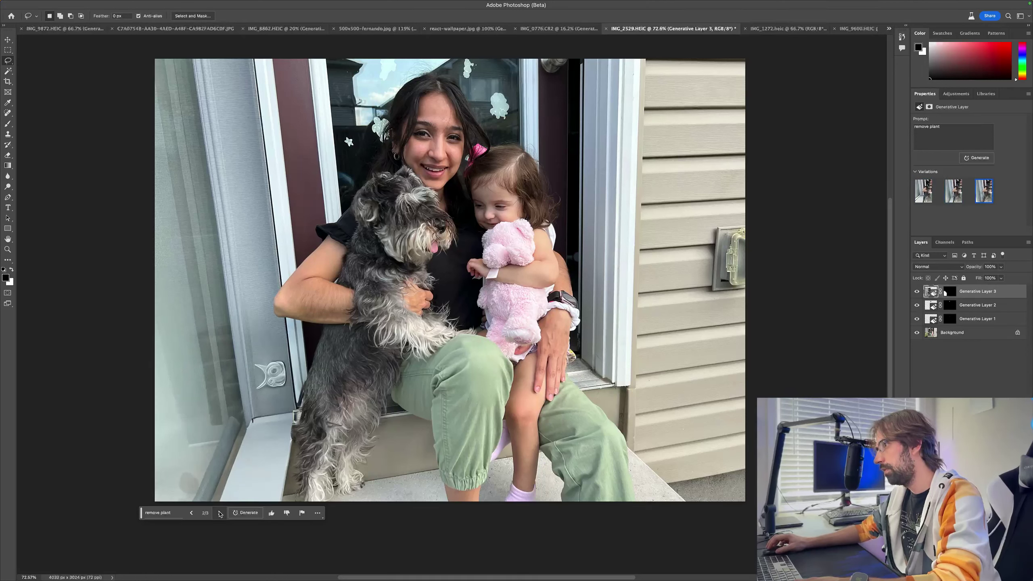
pyautogui.click(220, 513)
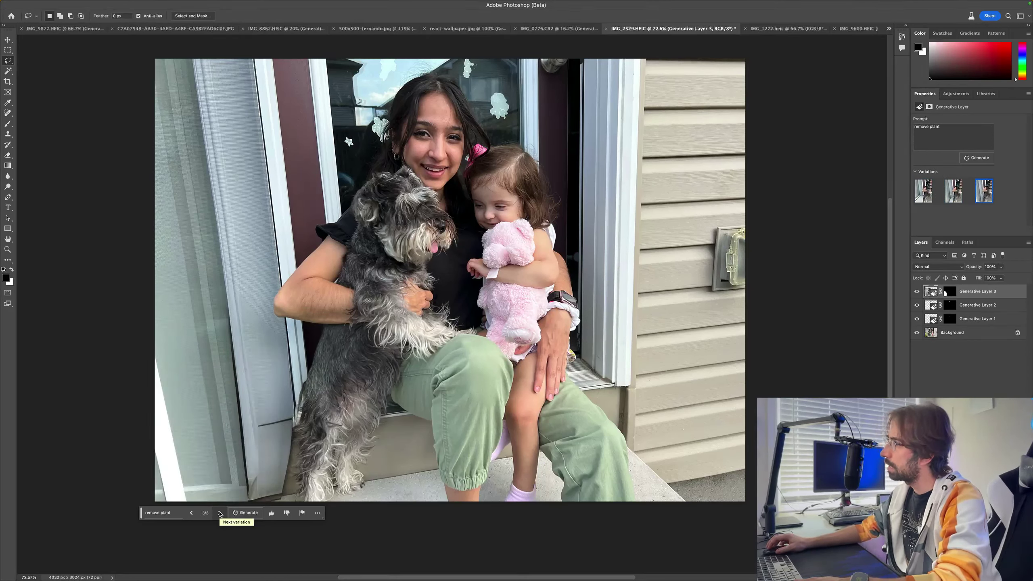
pyautogui.click(220, 514)
pyautogui.click(219, 513)
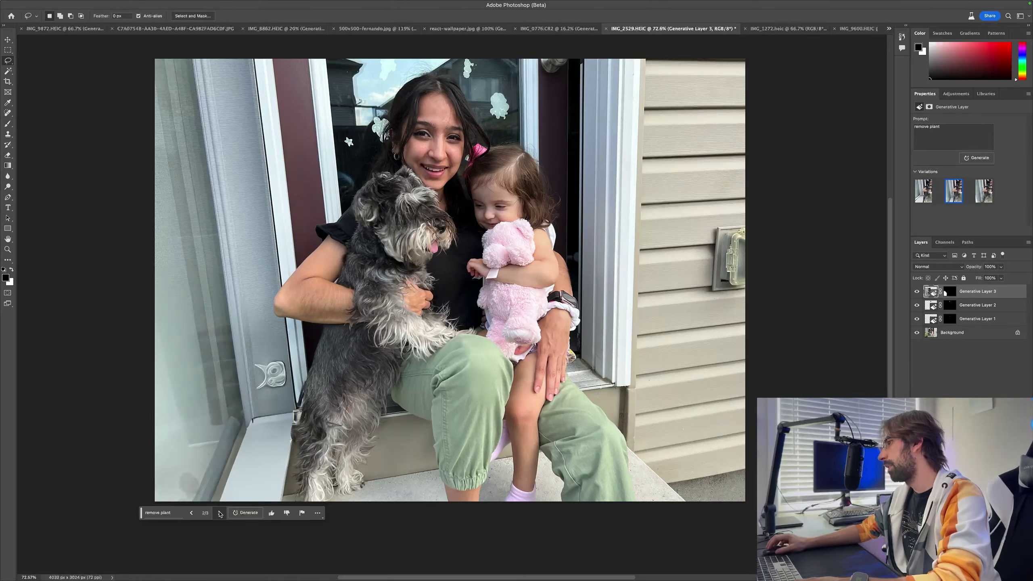
pyautogui.click(220, 513)
pyautogui.click(220, 514)
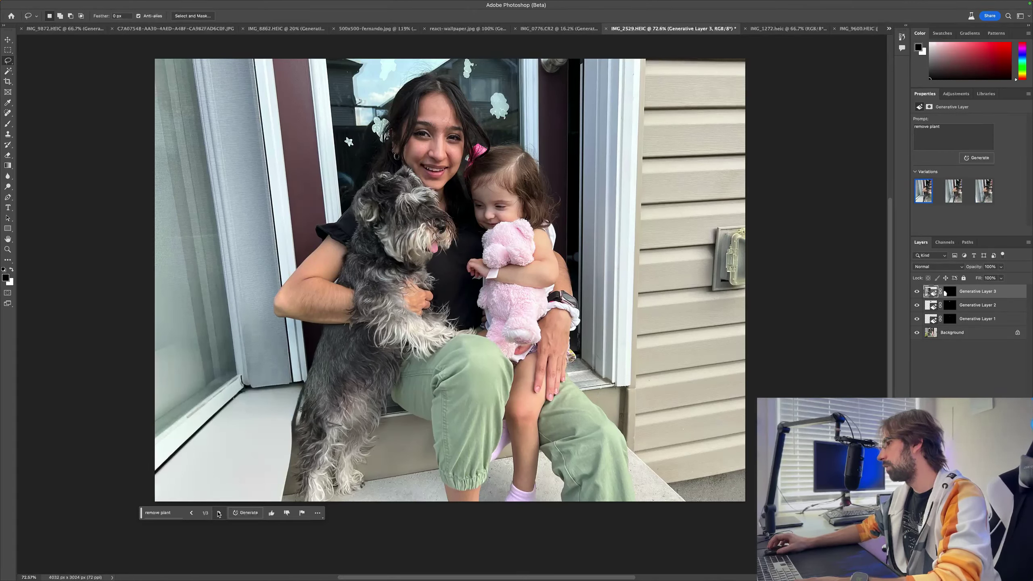
pyautogui.click(915, 291)
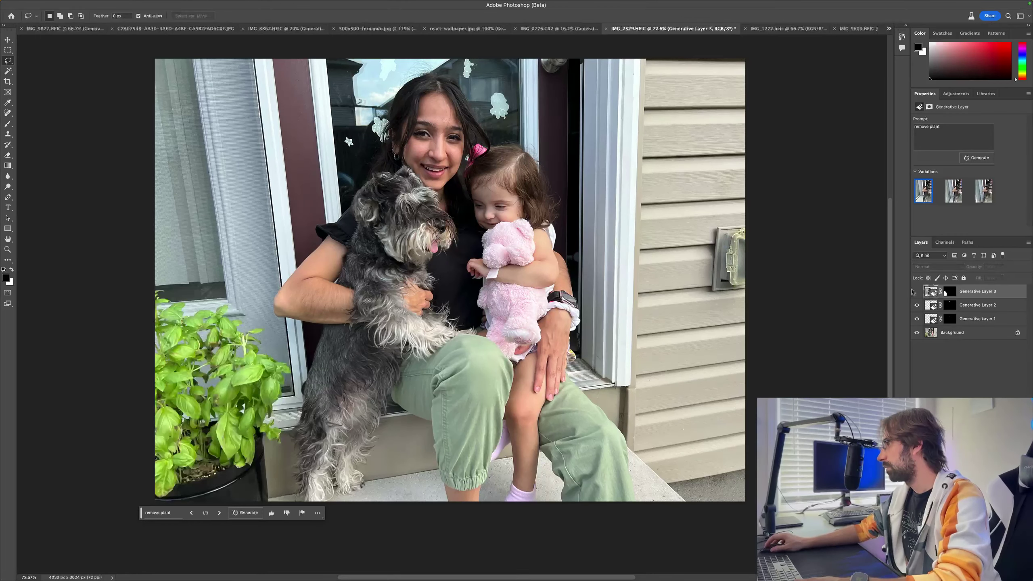
pyautogui.moveTo(775, 174); pyautogui.dragTo(685, 253)
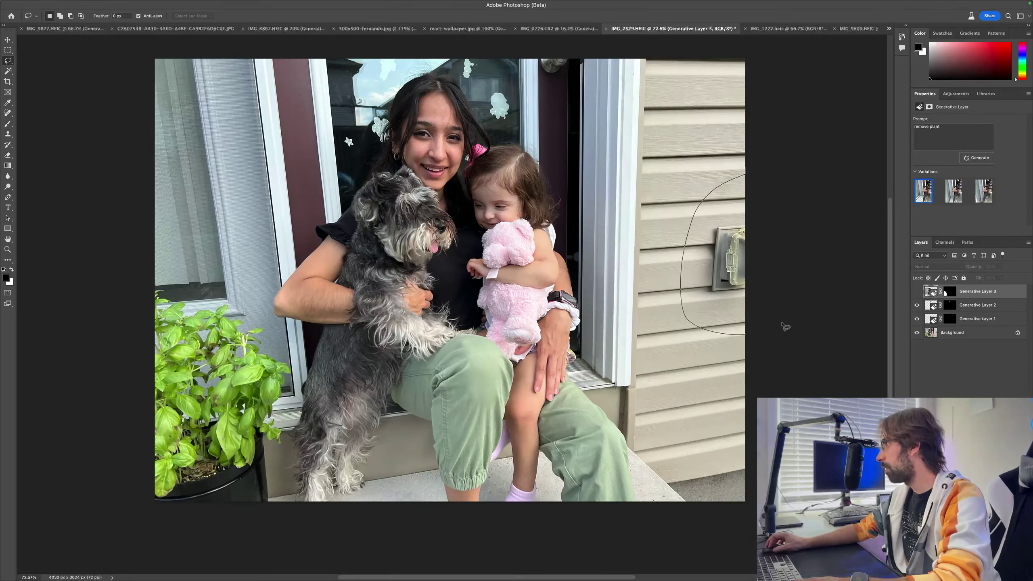
# - Erase the wall plug on the beige siding with a 'remove wall plug' Generative Fill
pyautogui.moveTo(814, 174); pyautogui.dragTo(815, 174)
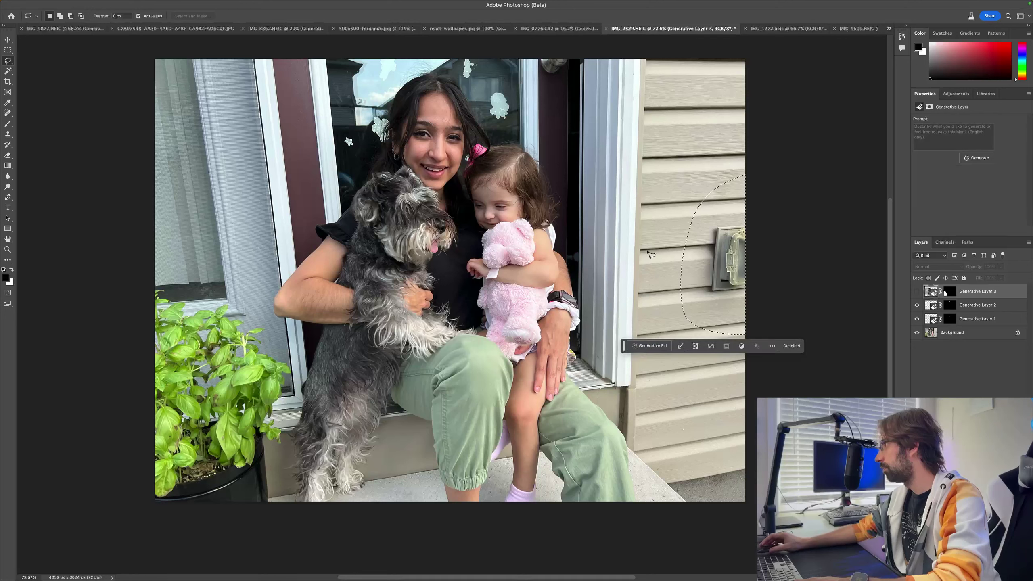
pyautogui.click(647, 347)
pyautogui.write('remove wall plug')
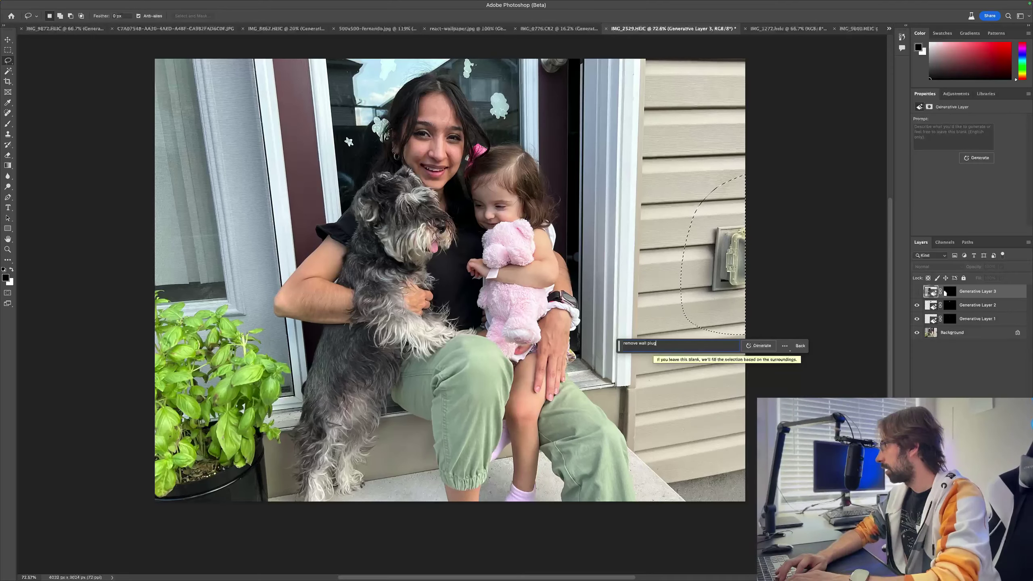
pyautogui.click(759, 345)
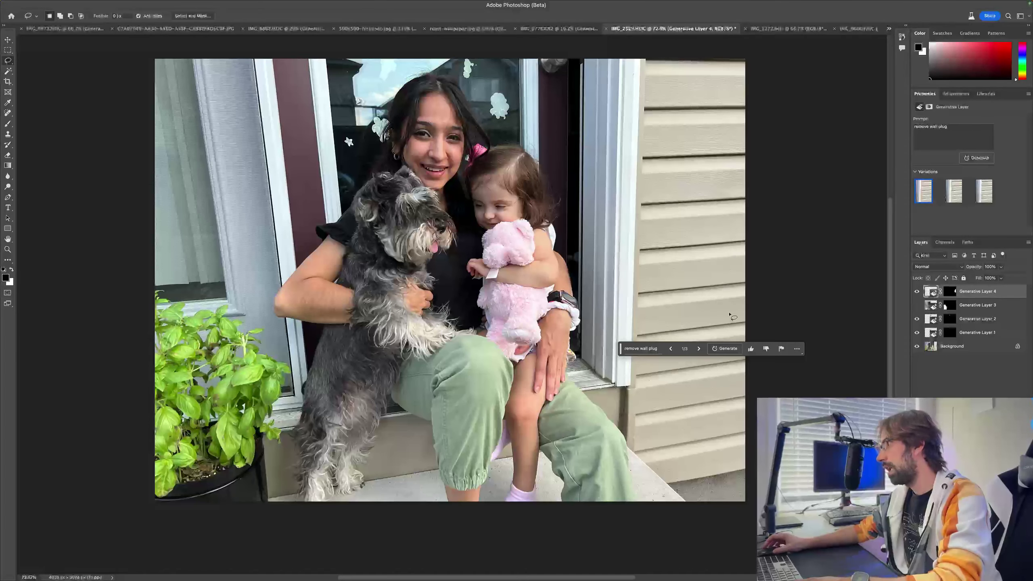
pyautogui.moveTo(621, 350); pyautogui.dragTo(643, 409)
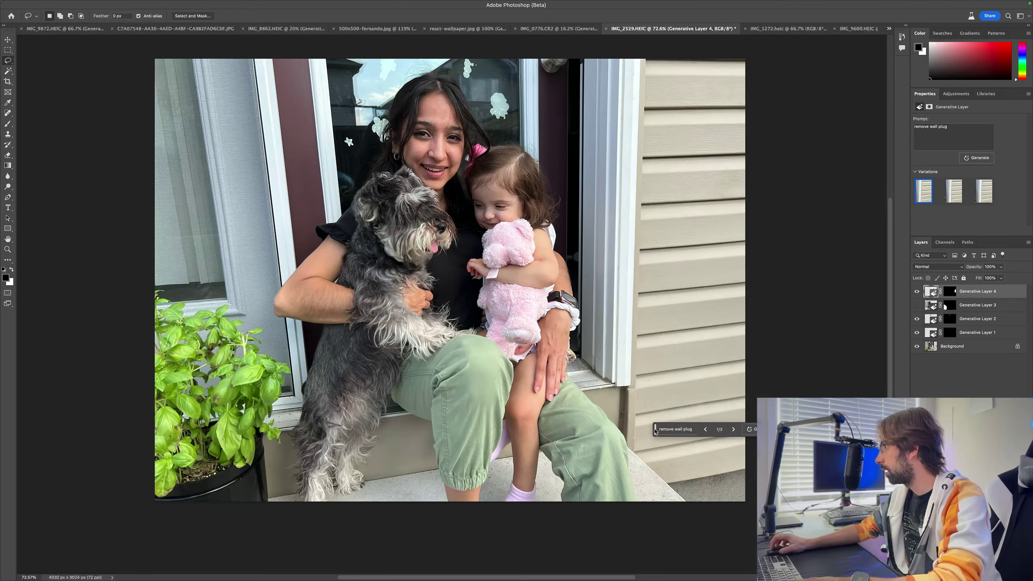
pyautogui.hotkey('ctrl', 'Tab')
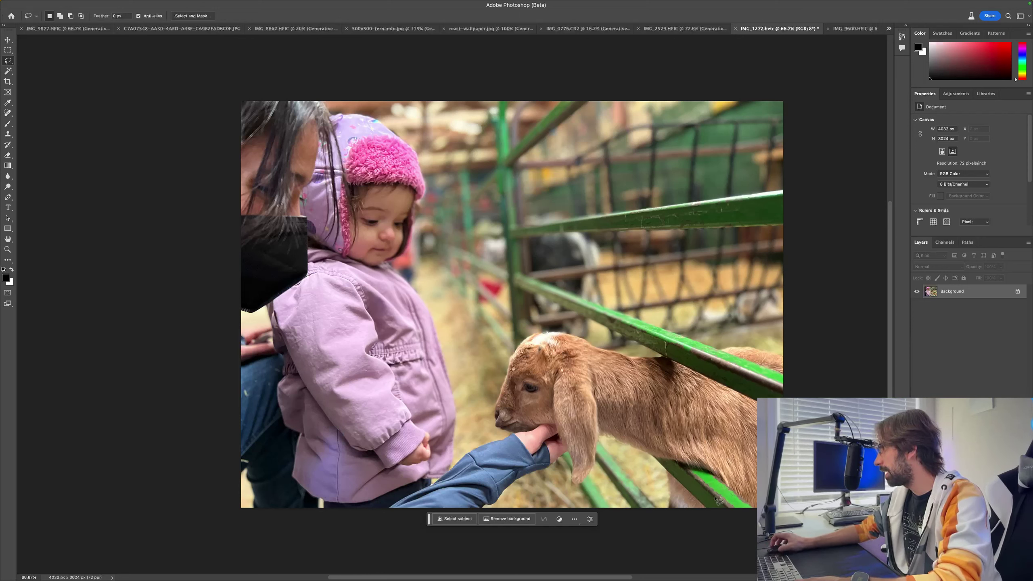
# - In IMG_1272, lasso the brown goat, generate 'change the goat for another animal', and preview the variations
pyautogui.moveTo(789, 253); pyautogui.dragTo(470, 407)
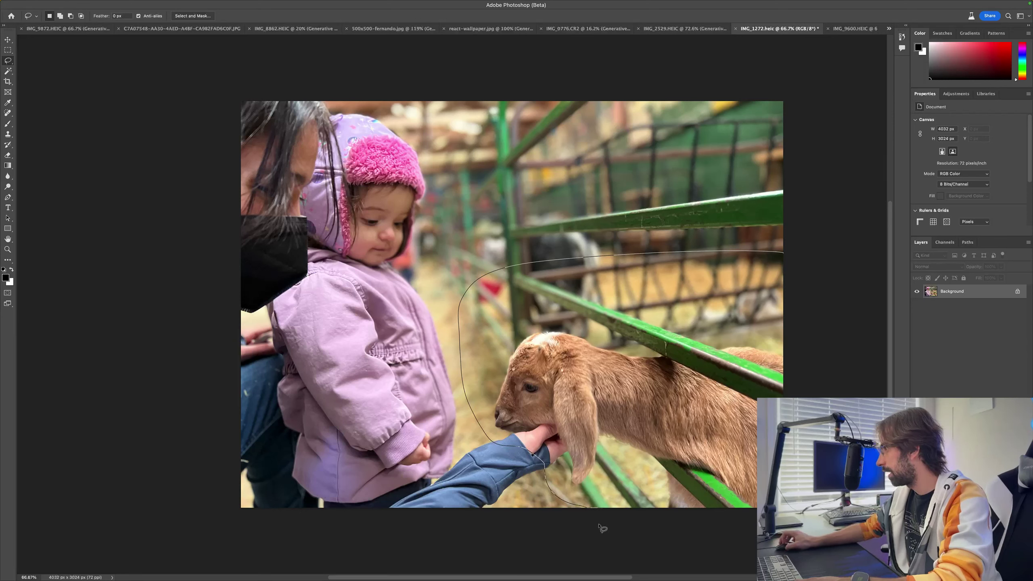
pyautogui.moveTo(603, 529); pyautogui.dragTo(604, 528)
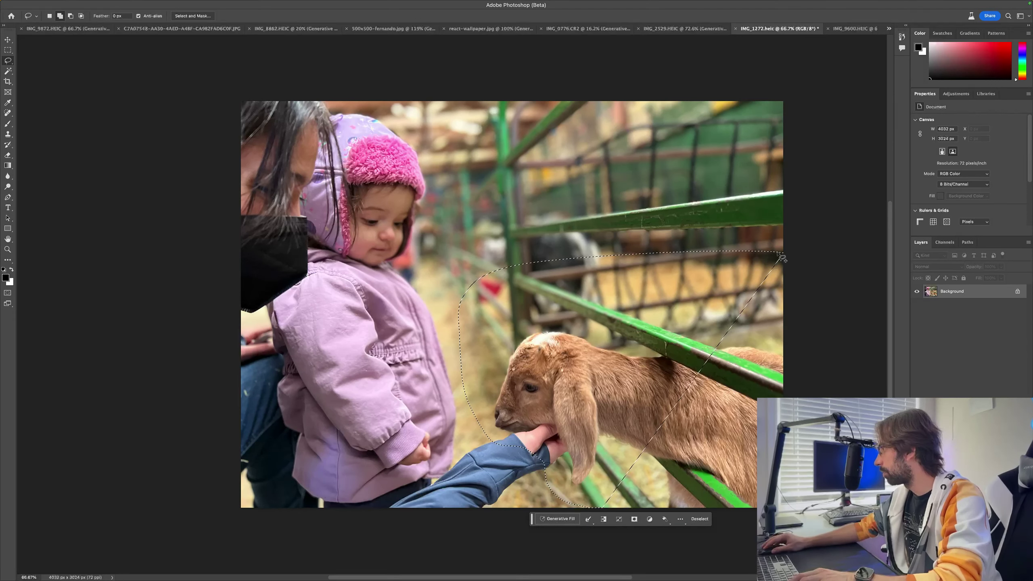
pyautogui.press('Delete')
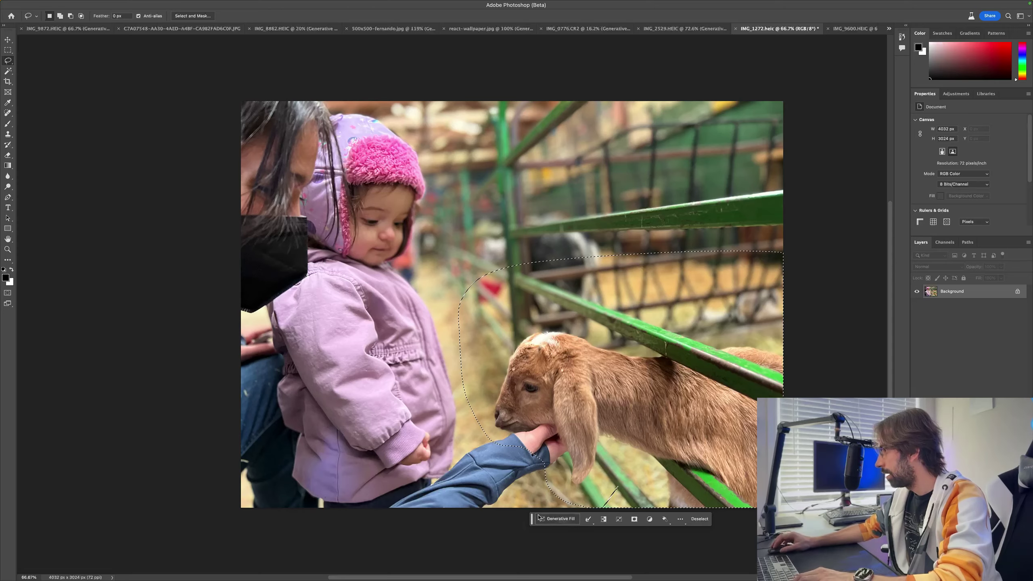
pyautogui.click(553, 519)
pyautogui.write('change')
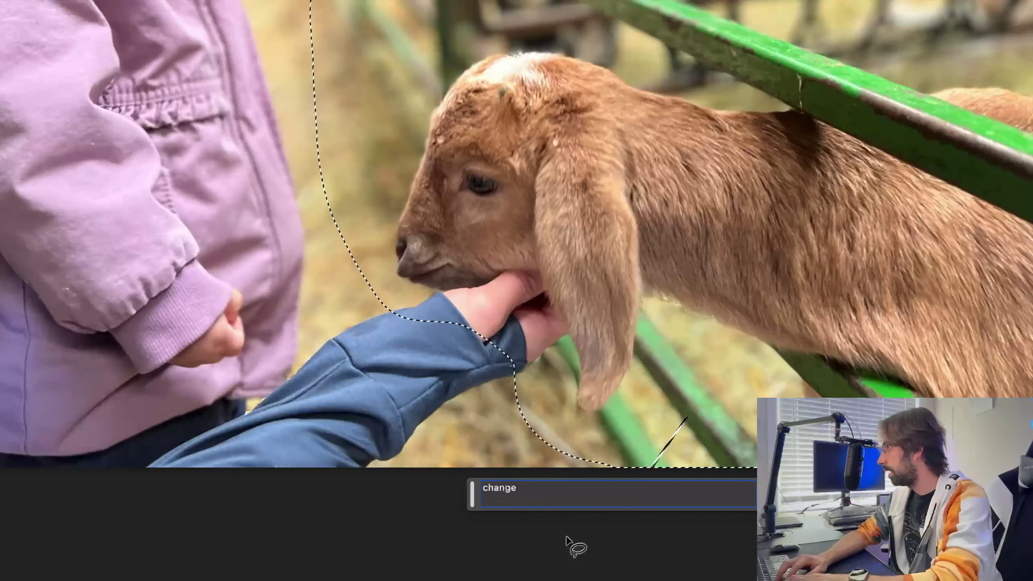
pyautogui.write(' the goat for a')
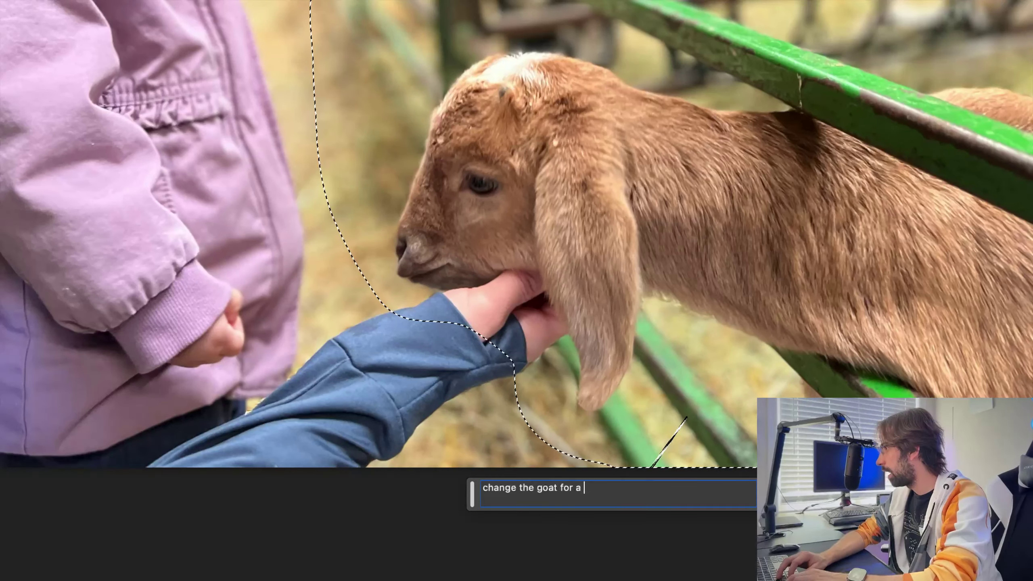
pyautogui.write('n')
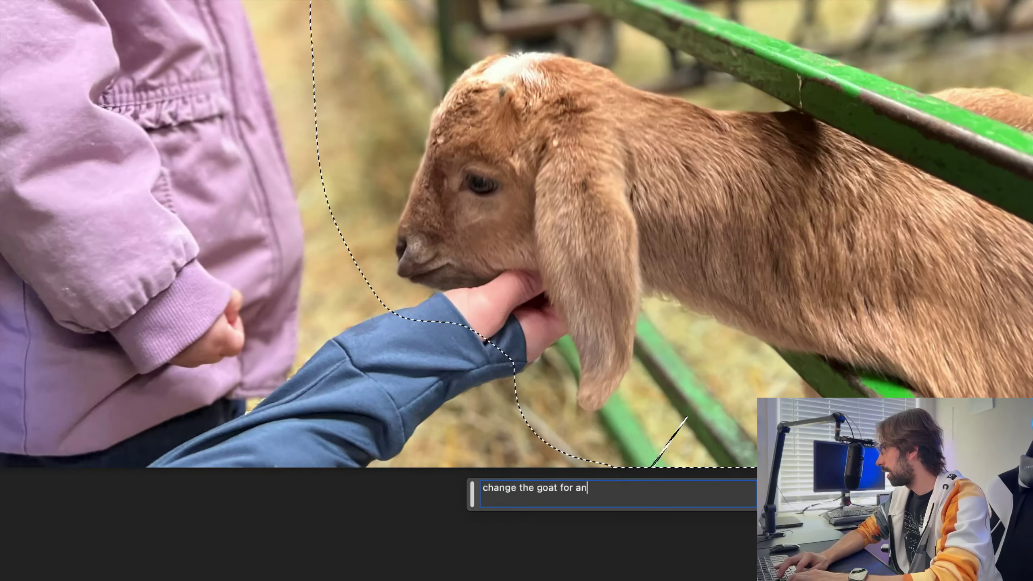
pyautogui.write('other animal')
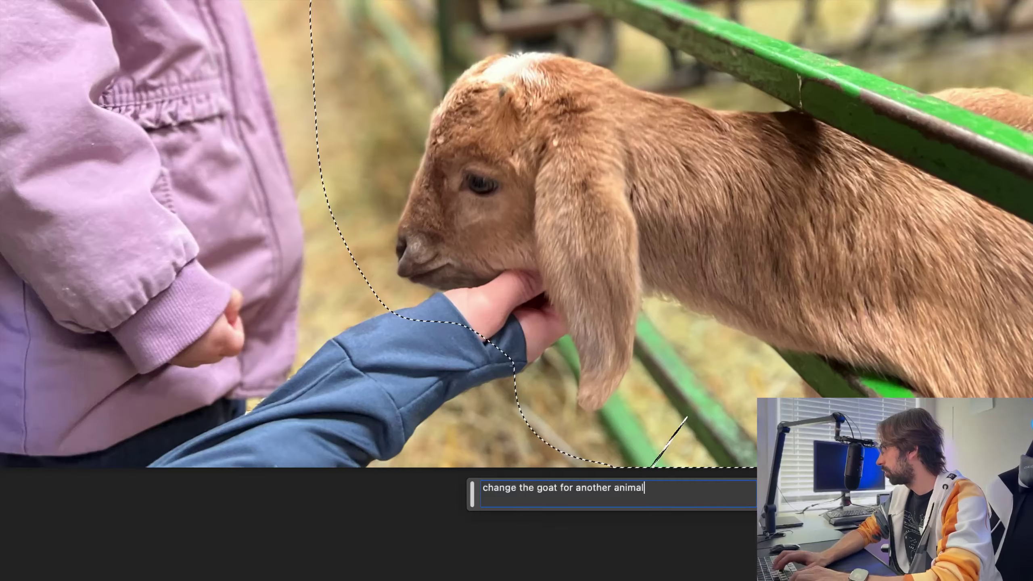
pyautogui.press('Return')
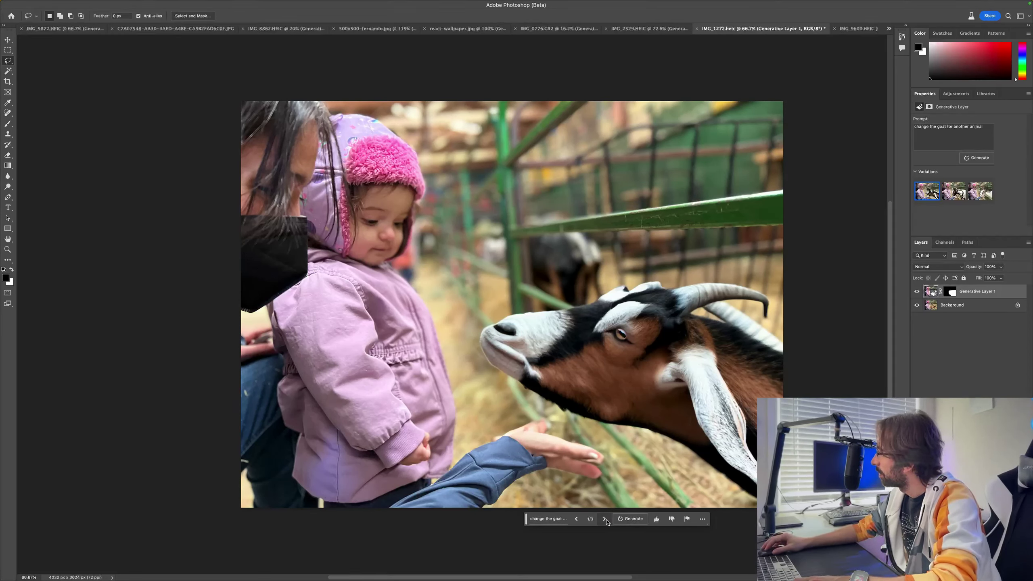
pyautogui.click(604, 520)
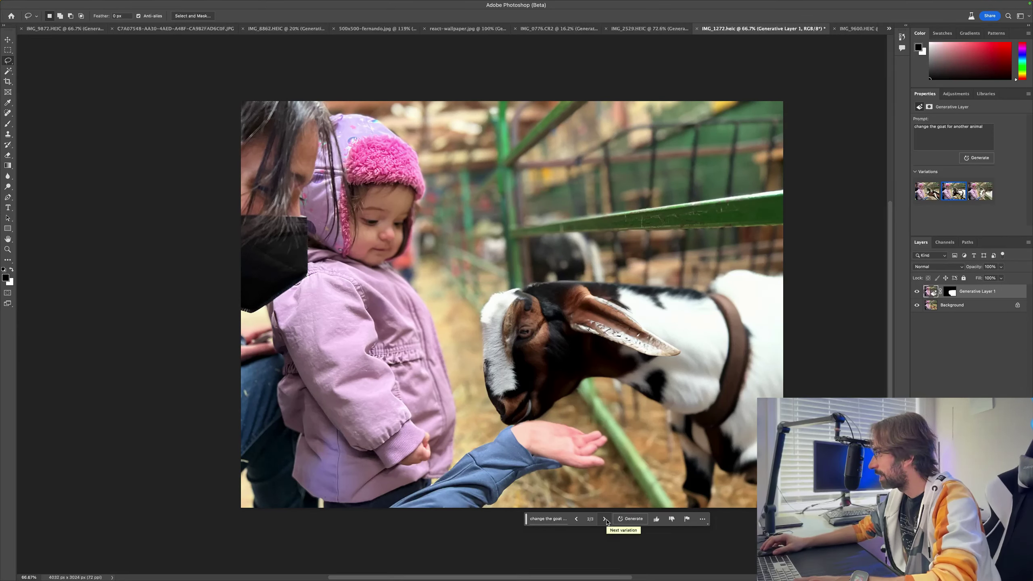
pyautogui.click(604, 519)
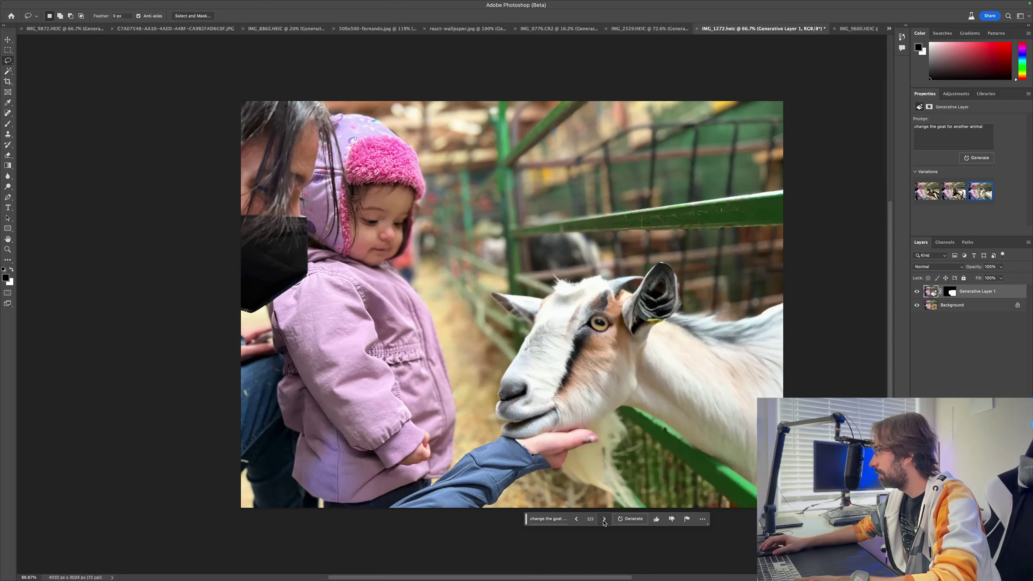
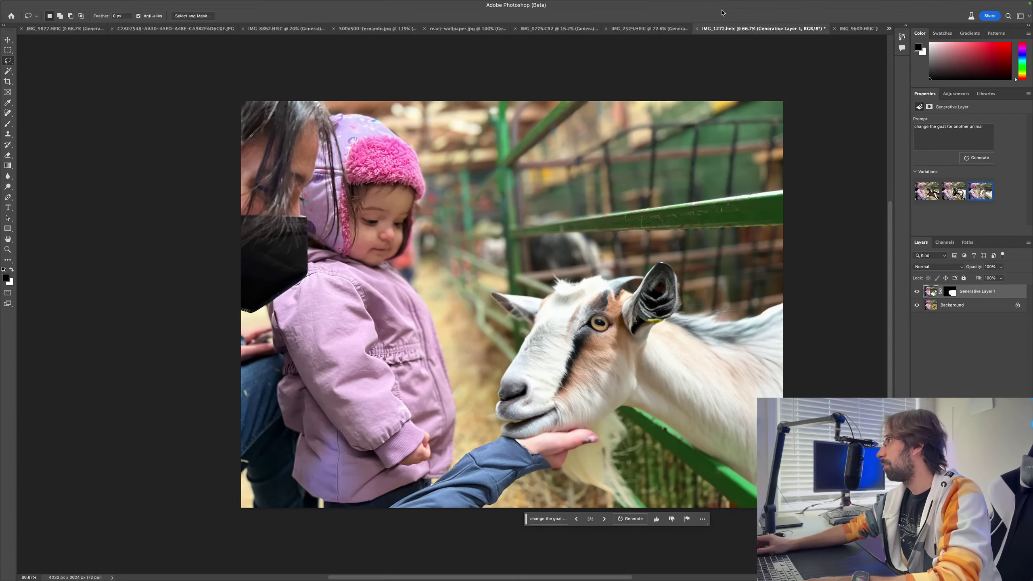
# - Bring the IMG_9600.HEIC clock-tower courthouse document to the front
pyautogui.click(842, 30)
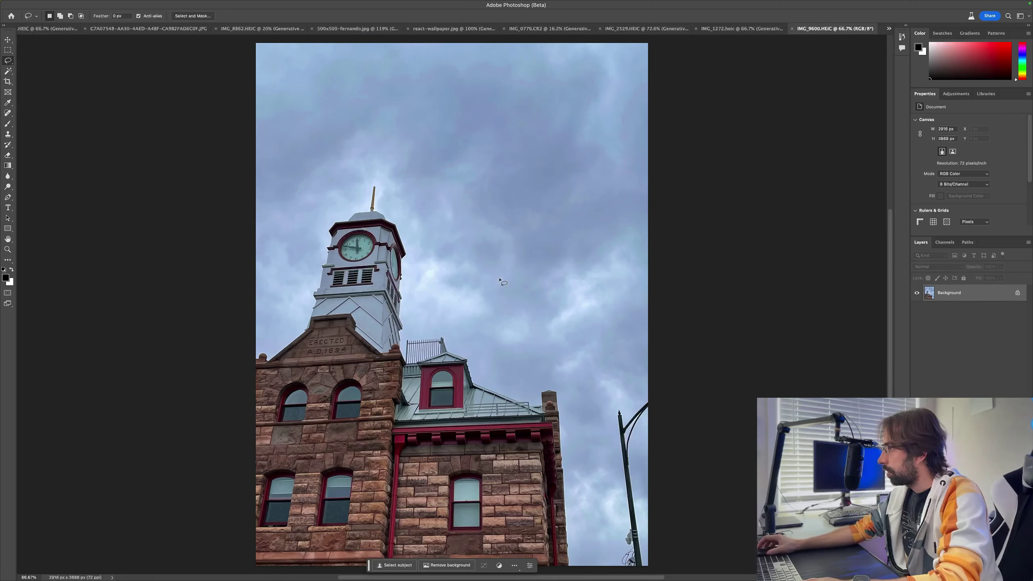
# - Lasso the right-edge lamp post, Generative Fill it with 'remove subject', and compare before/after
pyautogui.moveTo(690, 375); pyautogui.dragTo(588, 438)
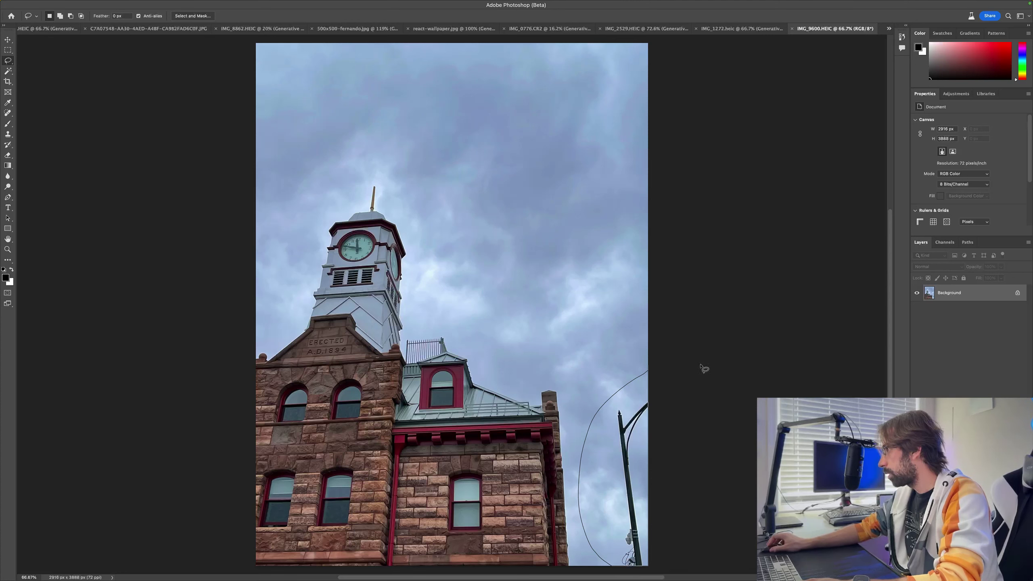
pyautogui.moveTo(703, 368); pyautogui.dragTo(677, 411)
pyautogui.click(549, 358)
pyautogui.write('remo')
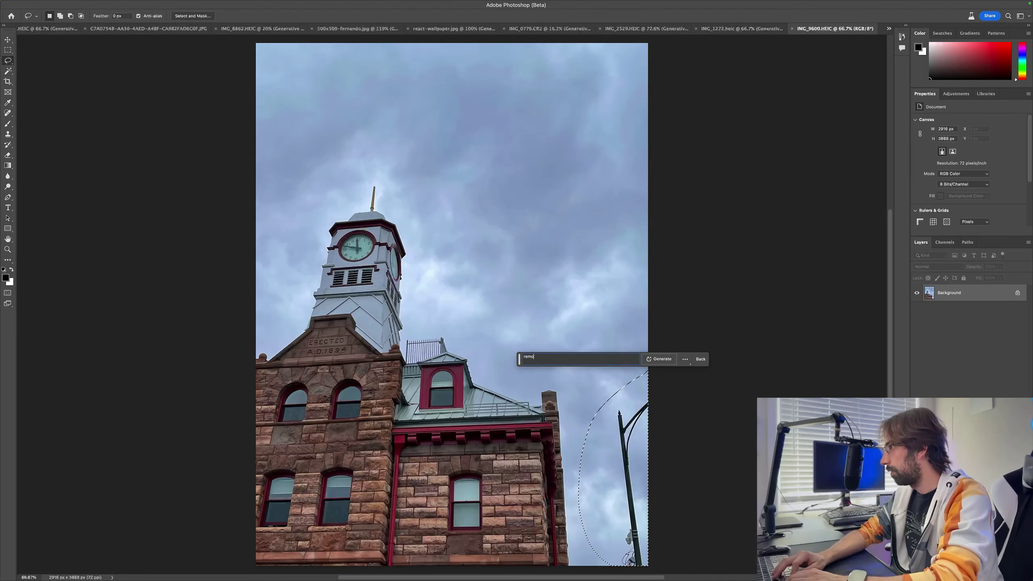
pyautogui.write('ve subject')
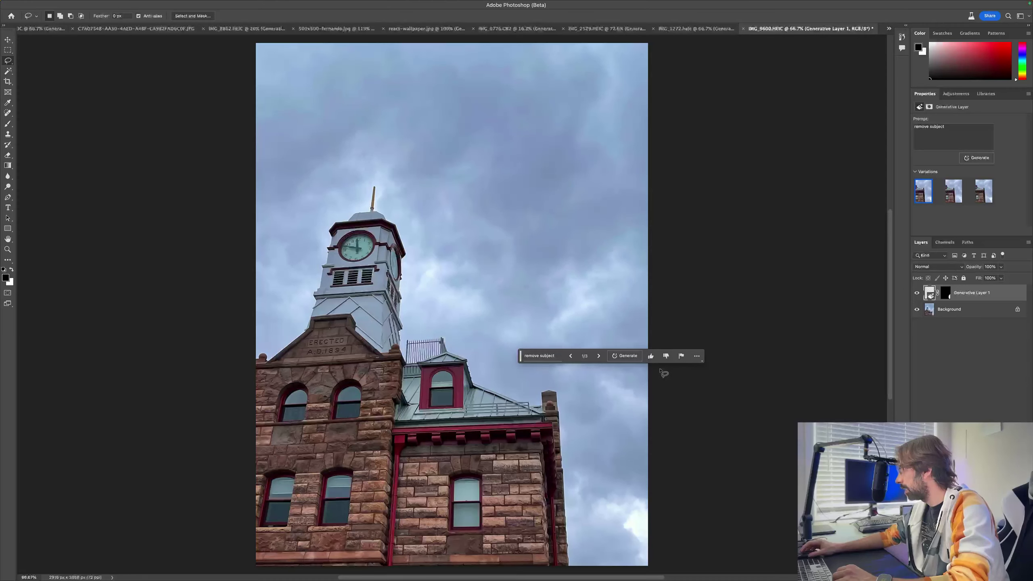
pyautogui.click(652, 356)
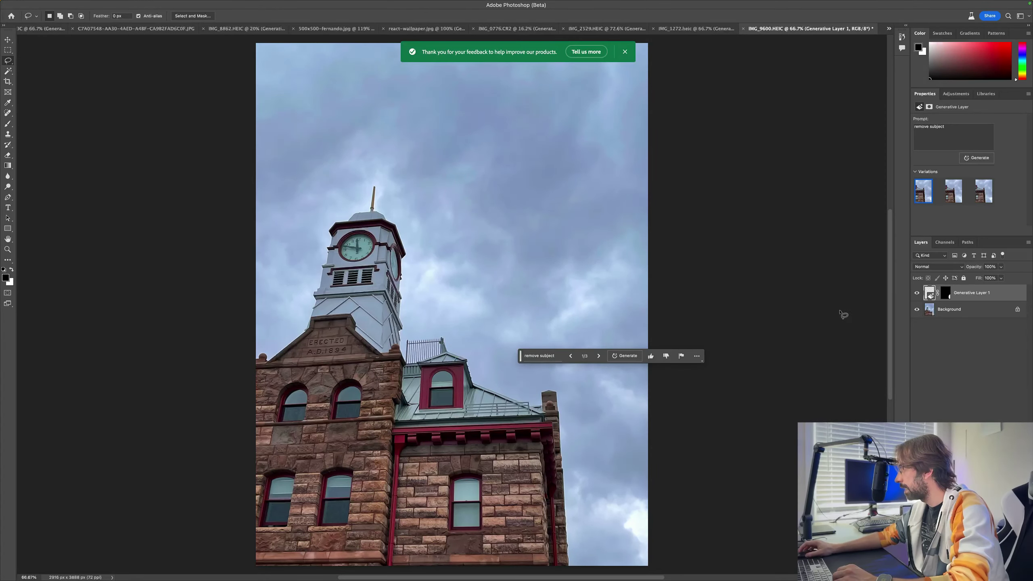
pyautogui.click(916, 293)
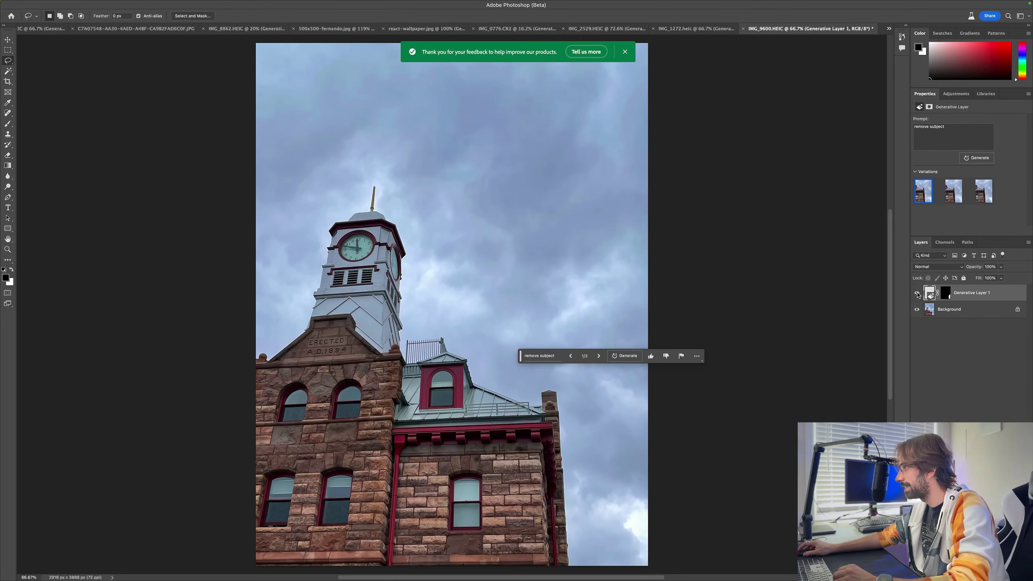
pyautogui.click(917, 293)
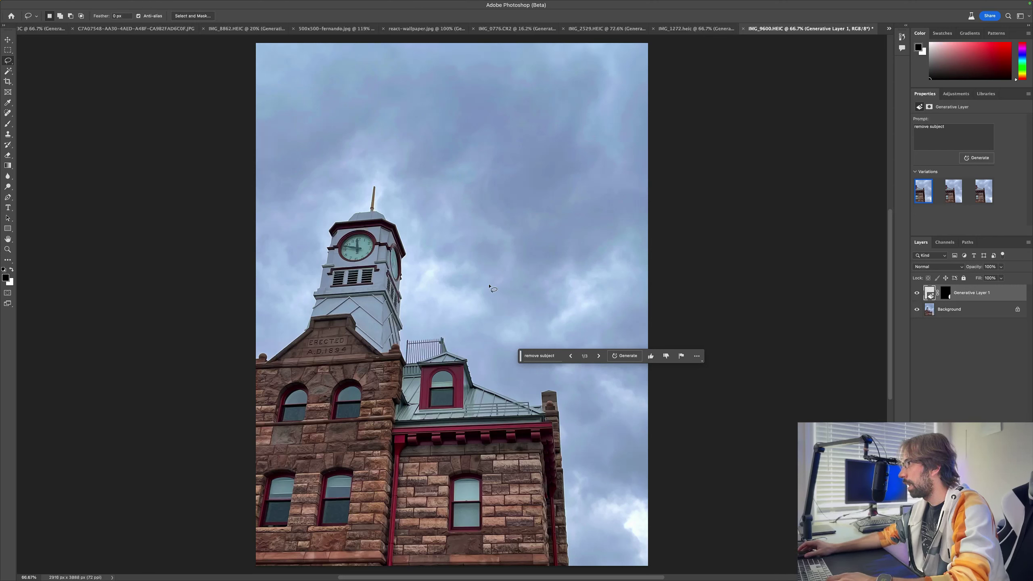
# - Crop-extend the canvas leftward, then marquee-select the new blank area plus a strip of photo
pyautogui.press('c')
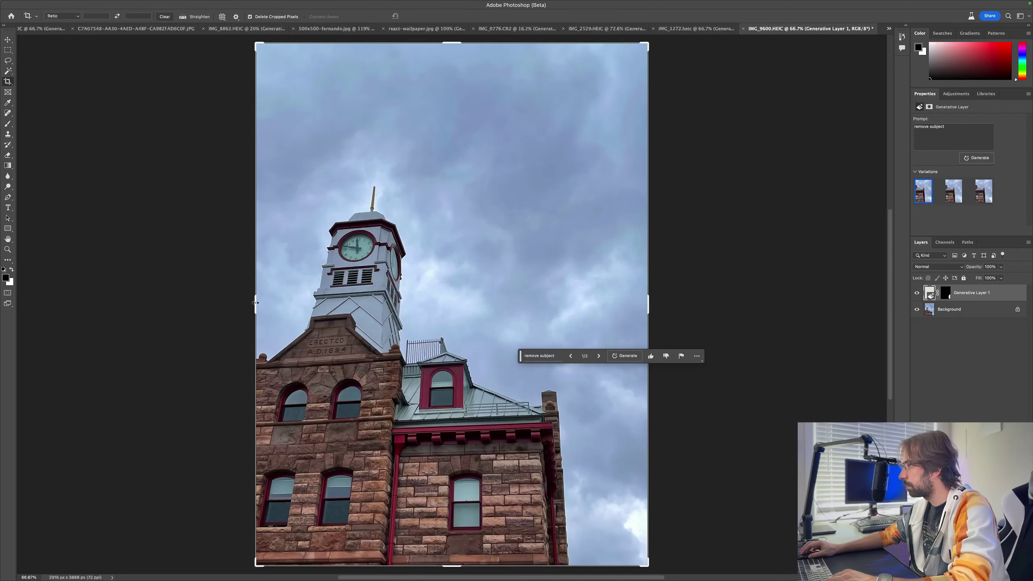
pyautogui.moveTo(256, 303); pyautogui.dragTo(158, 305)
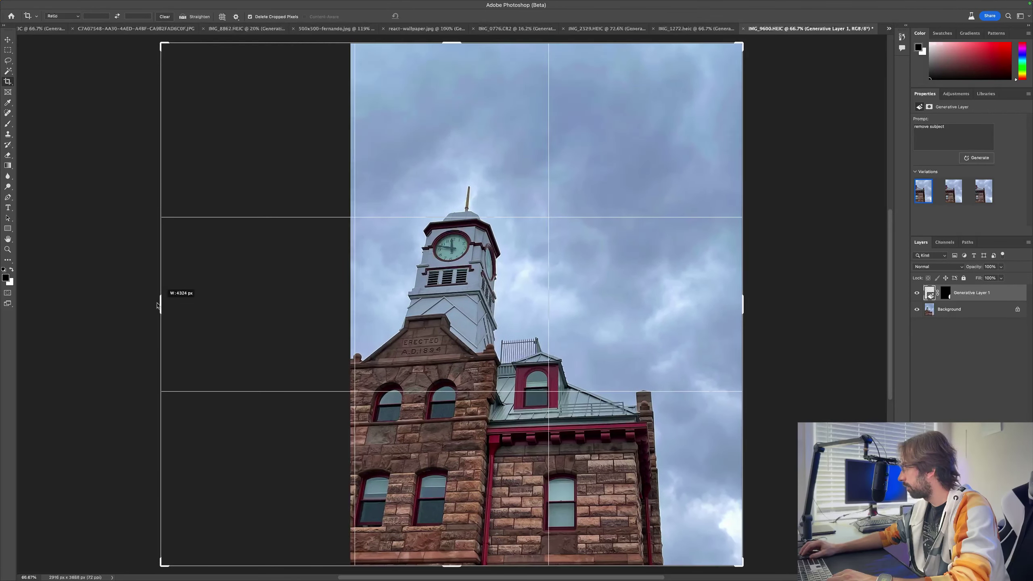
pyautogui.moveTo(158, 305); pyautogui.dragTo(123, 308)
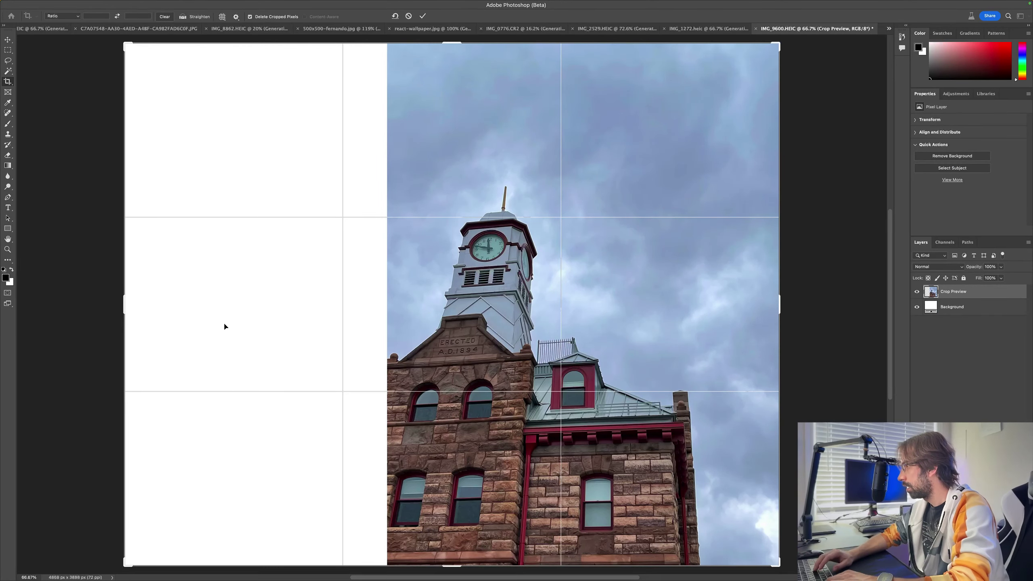
pyautogui.hotkey('ctrl', '0')
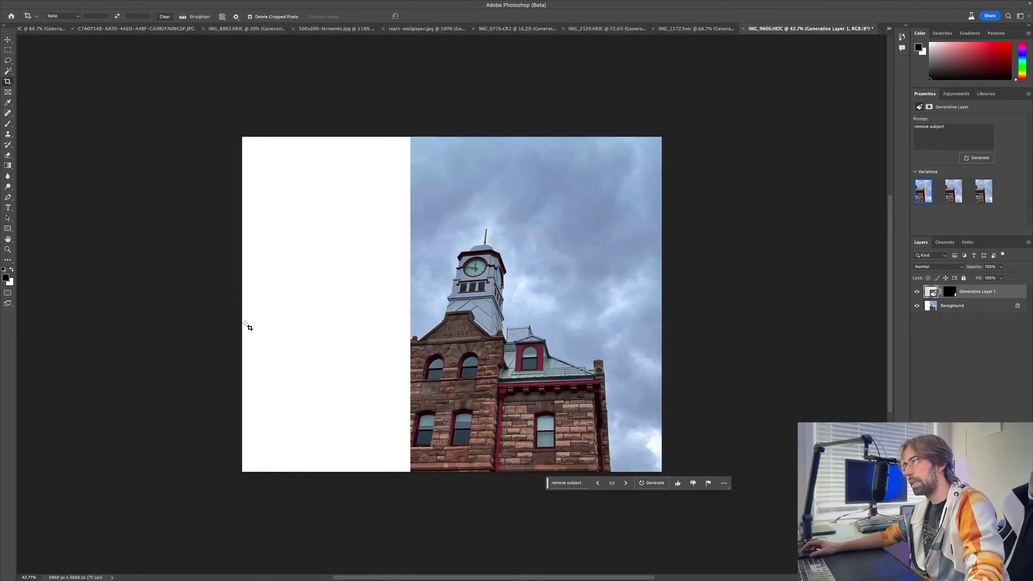
pyautogui.press('m')
pyautogui.moveTo(243, 138)
pyautogui.mouseDown()
pyautogui.moveTo(363, 433)
pyautogui.moveTo(438, 486)
pyautogui.mouseUp()
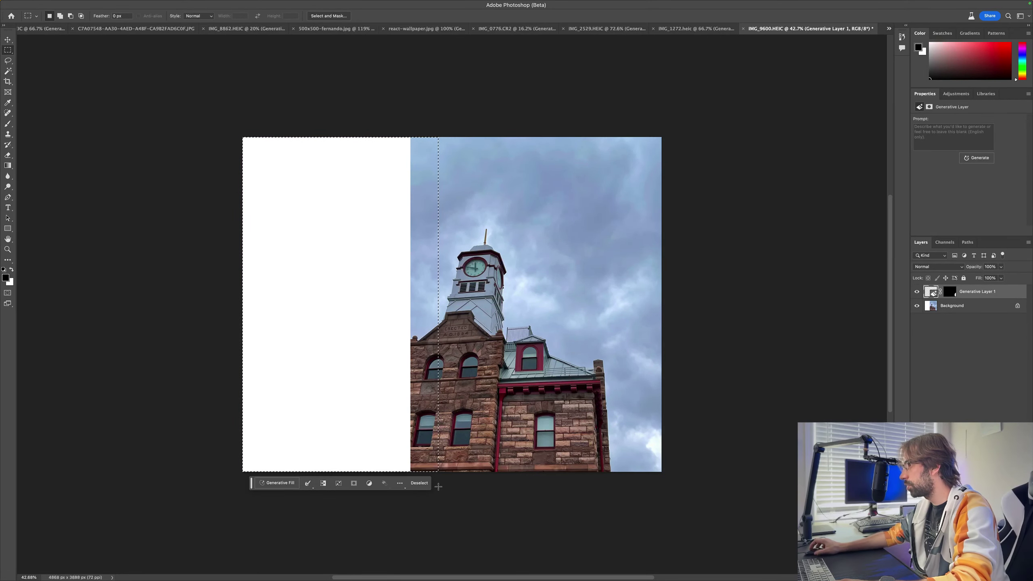
# - Generative Fill the blank left area with 'complete the building' and keep variation 3/3
pyautogui.click(277, 483)
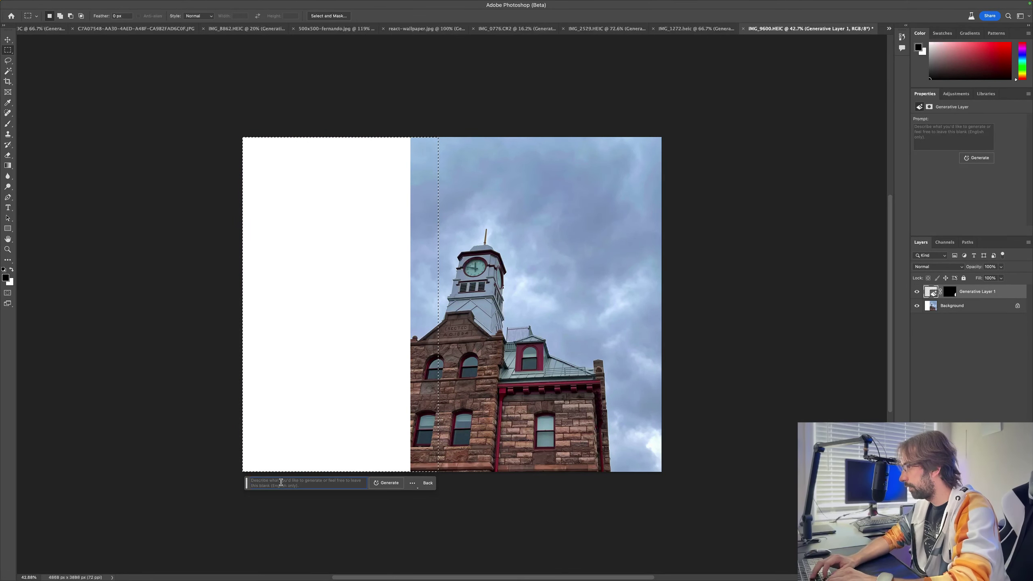
pyautogui.write('complete the building')
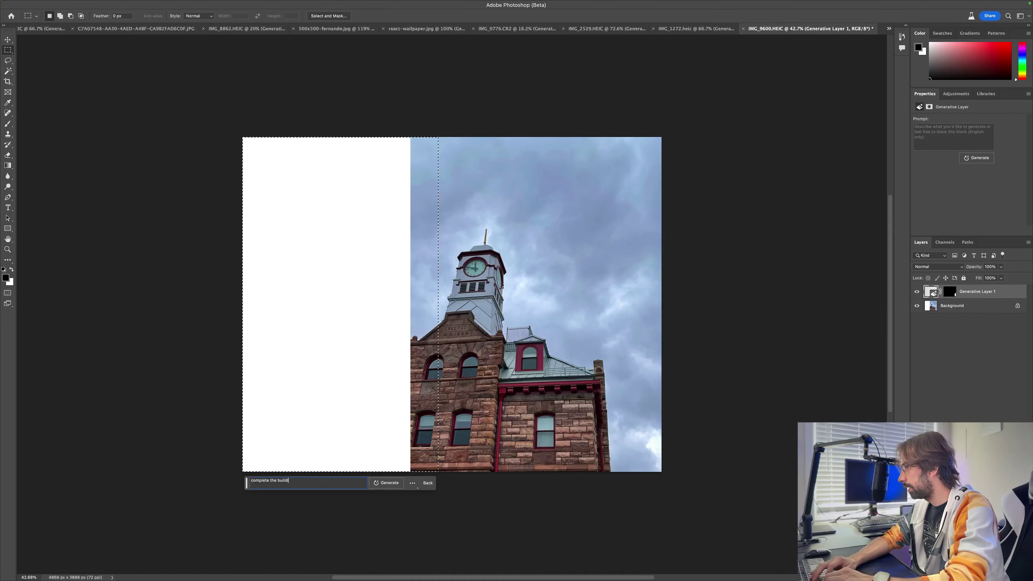
pyautogui.press('Return')
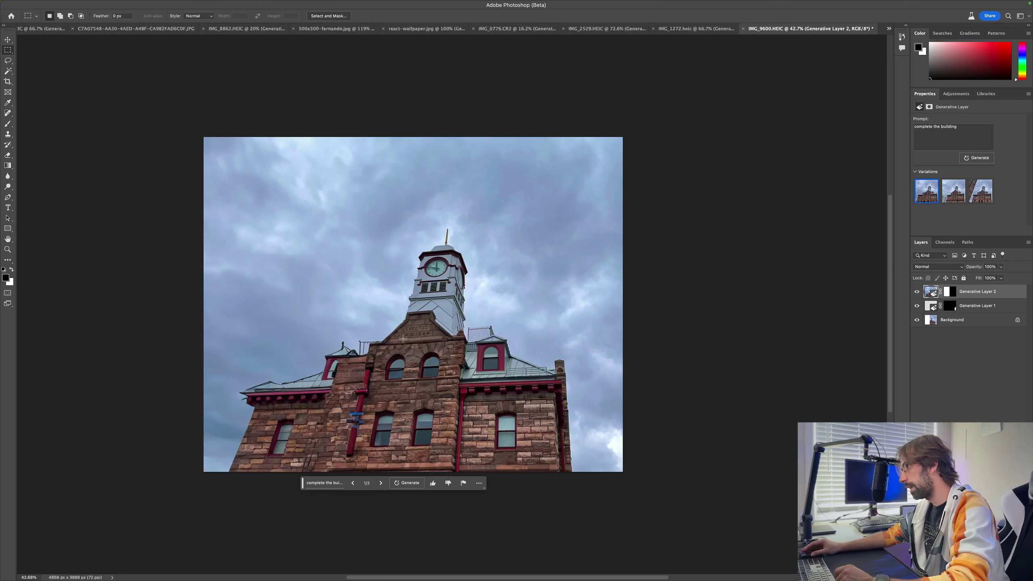
pyautogui.click(384, 487)
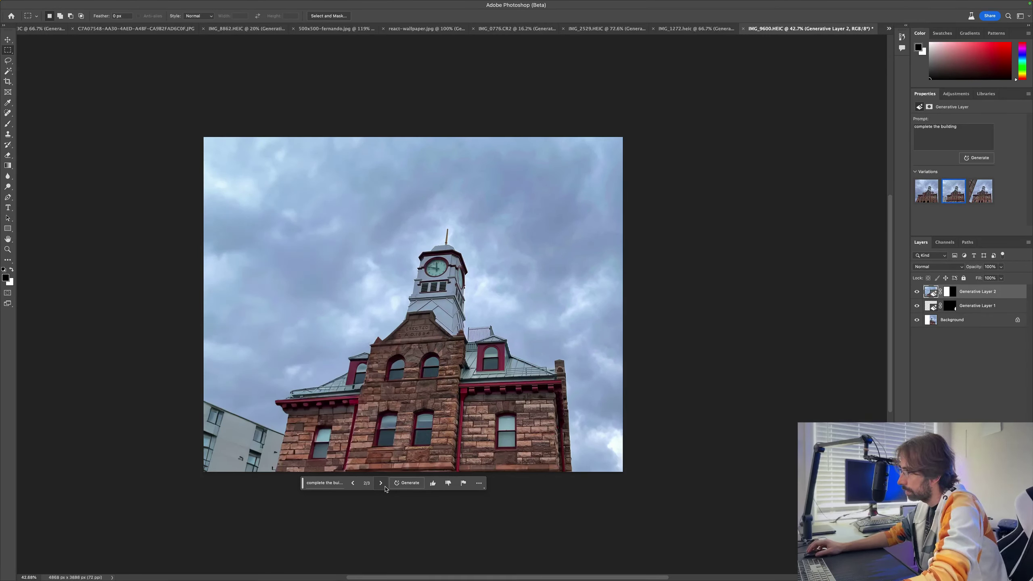
pyautogui.click(381, 483)
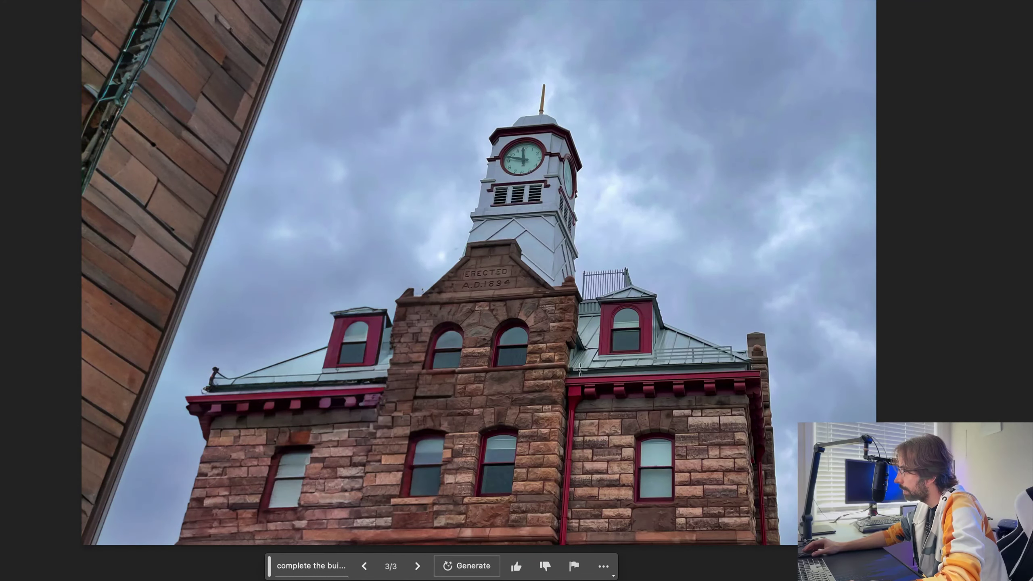
# - Drag selections across the photo, dropping a stray one along the way
pyautogui.moveTo(580, 370); pyautogui.dragTo(771, 373)
pyautogui.click(318, 413)
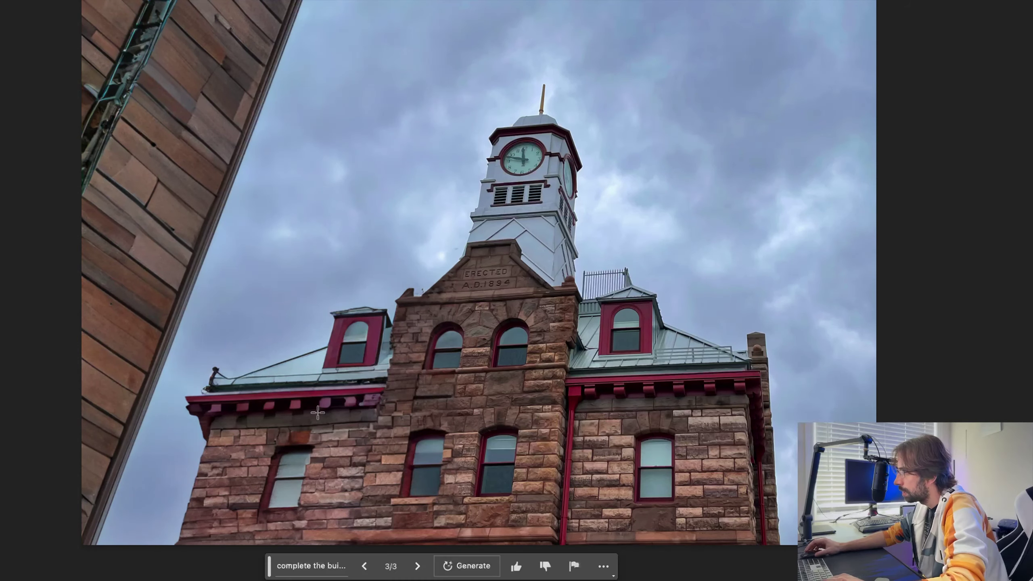
pyautogui.moveTo(199, 387); pyautogui.dragTo(392, 415)
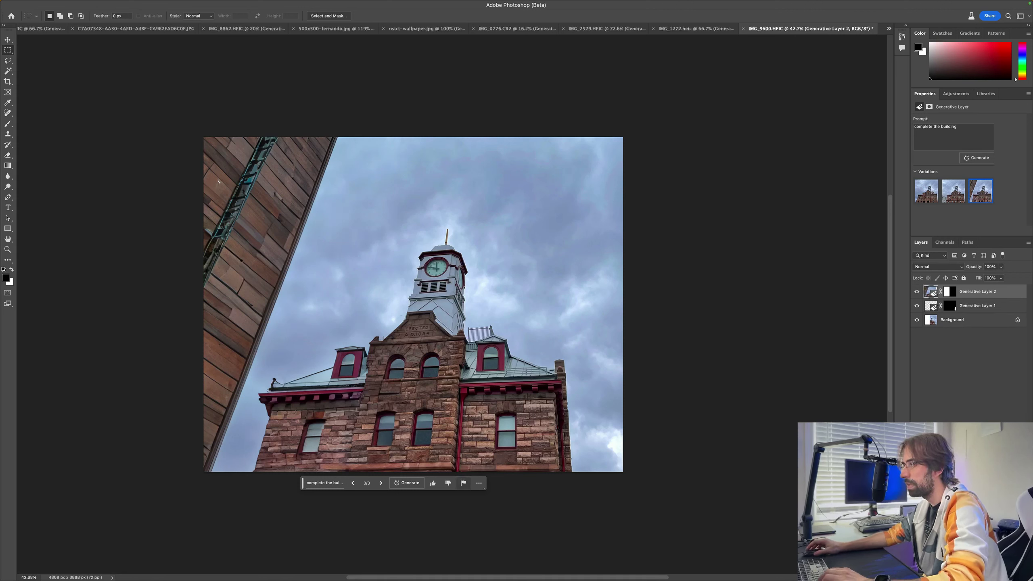
# - Lasso around the tall side building on the left
pyautogui.press('l')
pyautogui.moveTo(347, 130); pyautogui.dragTo(318, 246)
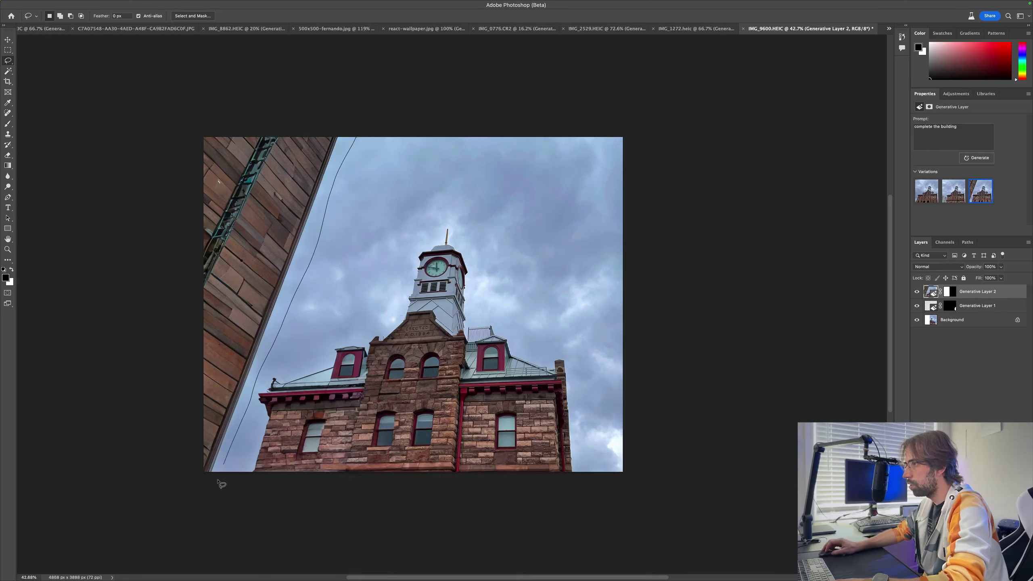
pyautogui.moveTo(127, 416); pyautogui.dragTo(163, 182)
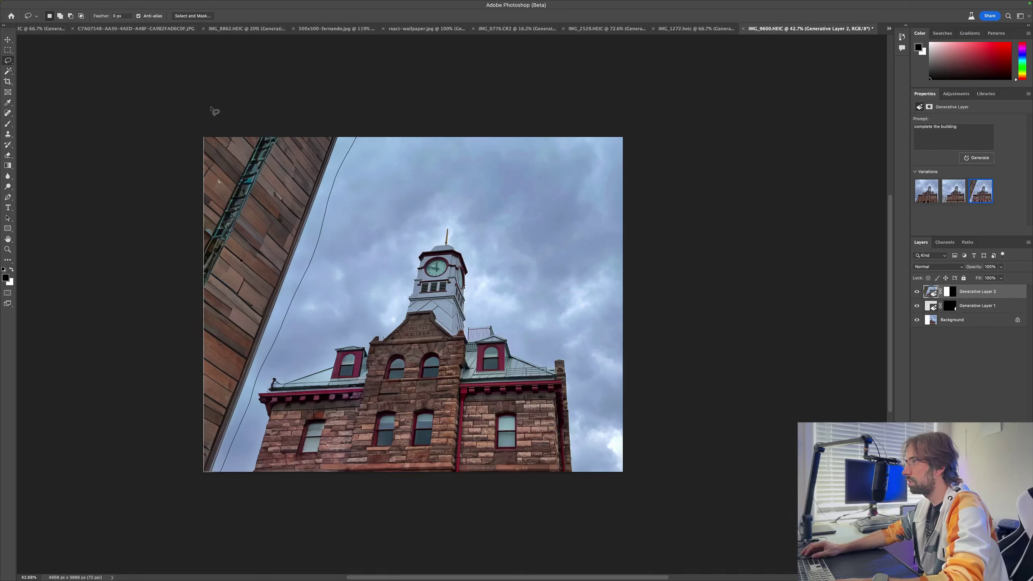
pyautogui.moveTo(354, 114); pyautogui.dragTo(355, 115)
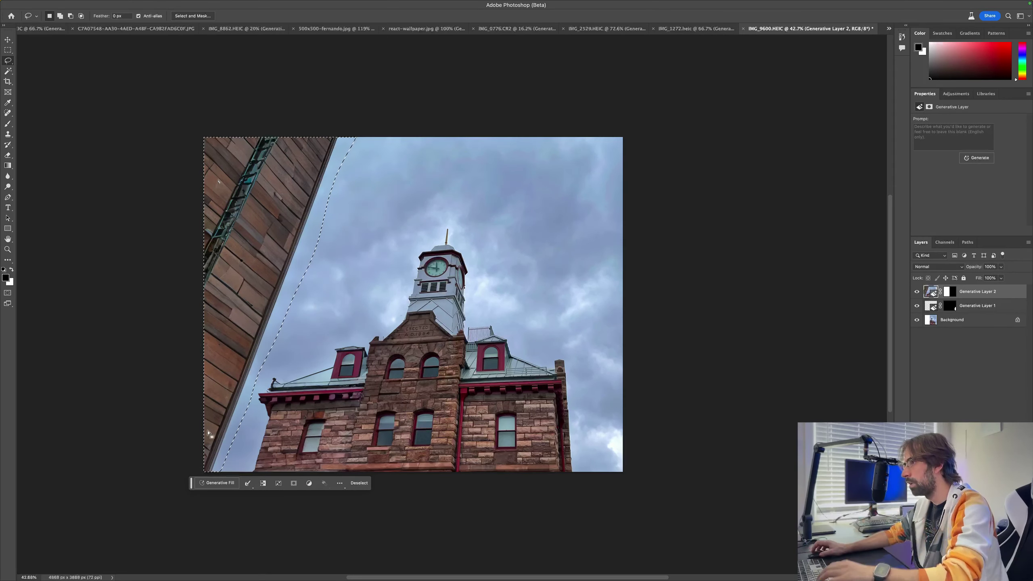
# - Generative Fill the side building with 'remove building', retrying after an error
pyautogui.click(218, 483)
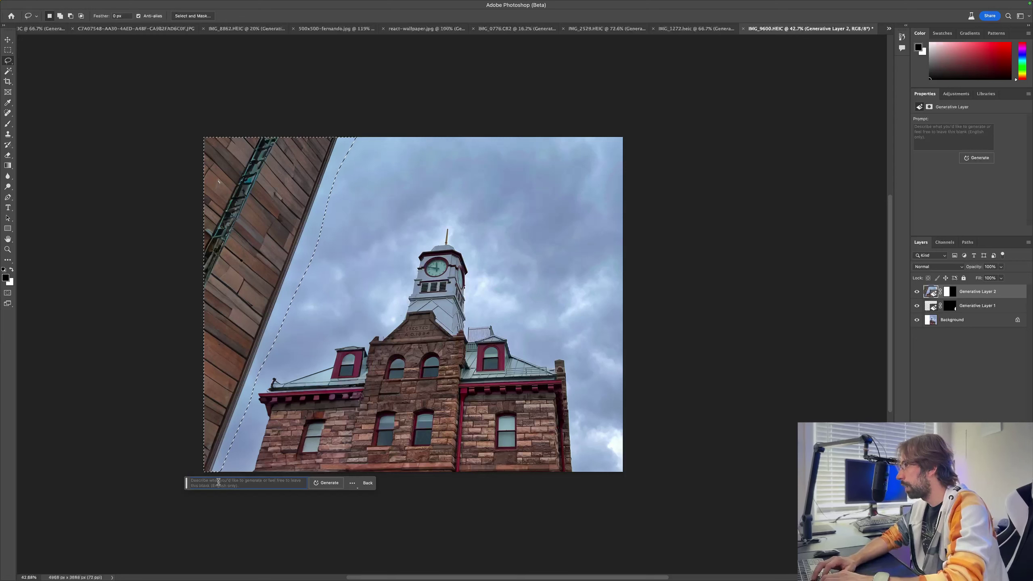
pyautogui.write('remove bui')
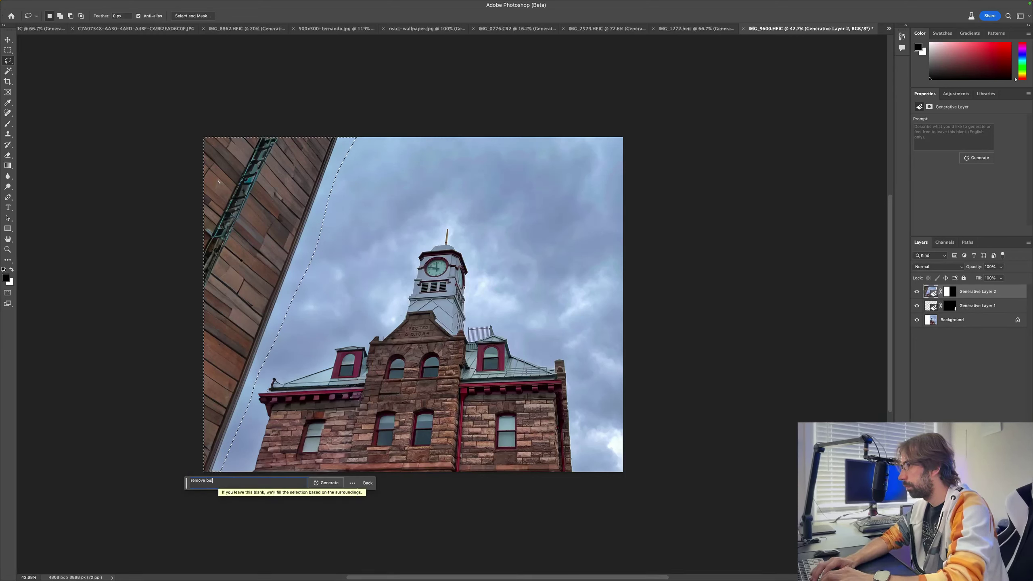
pyautogui.write('lding')
pyautogui.press('Return')
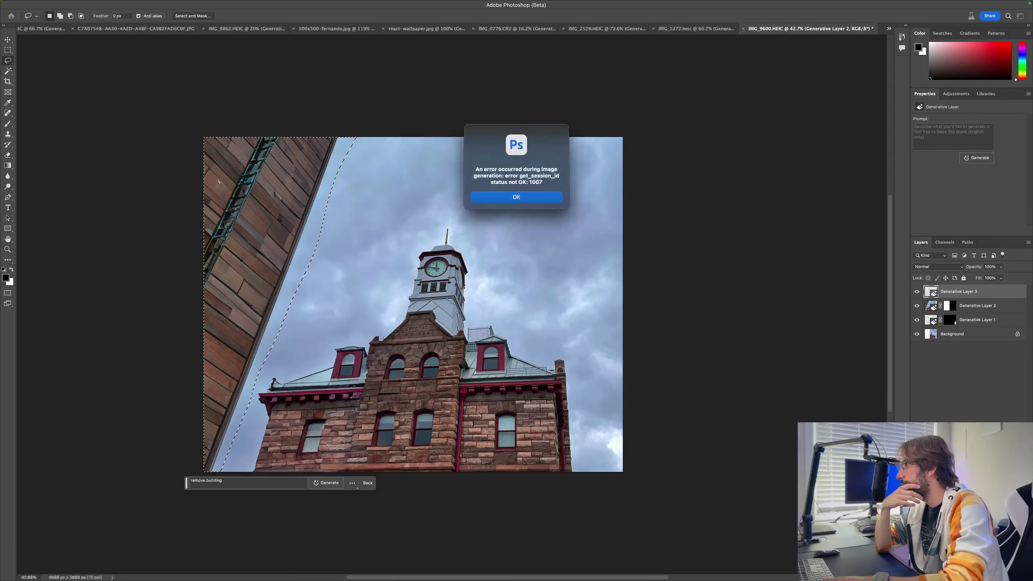
pyautogui.press('Return')
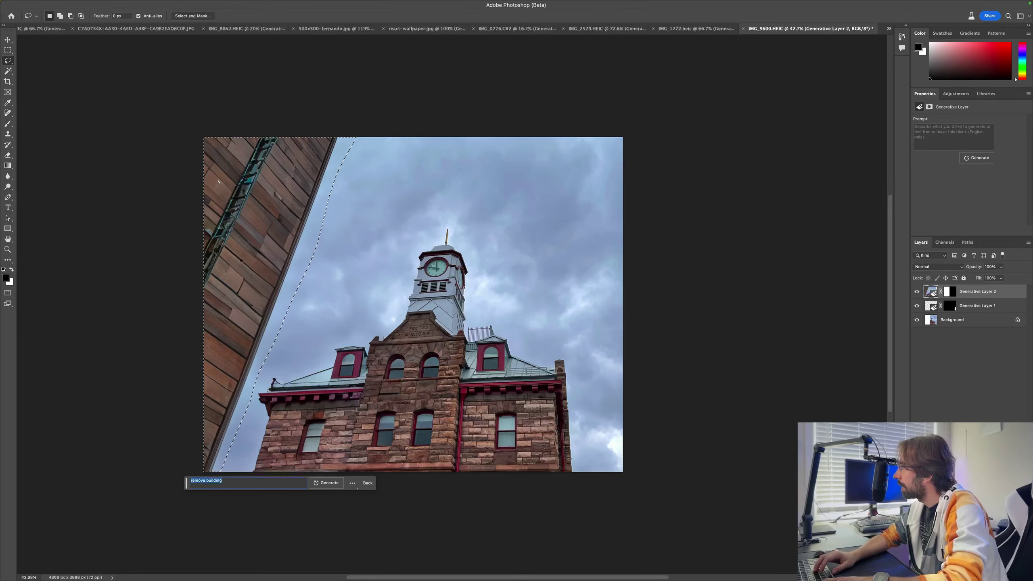
pyautogui.press('Return')
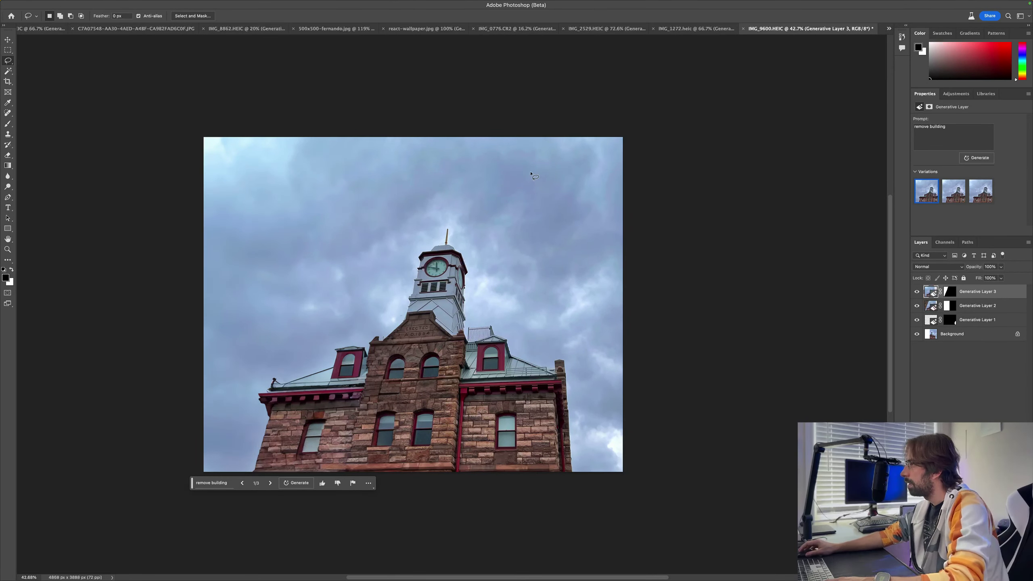
pyautogui.click(343, 126)
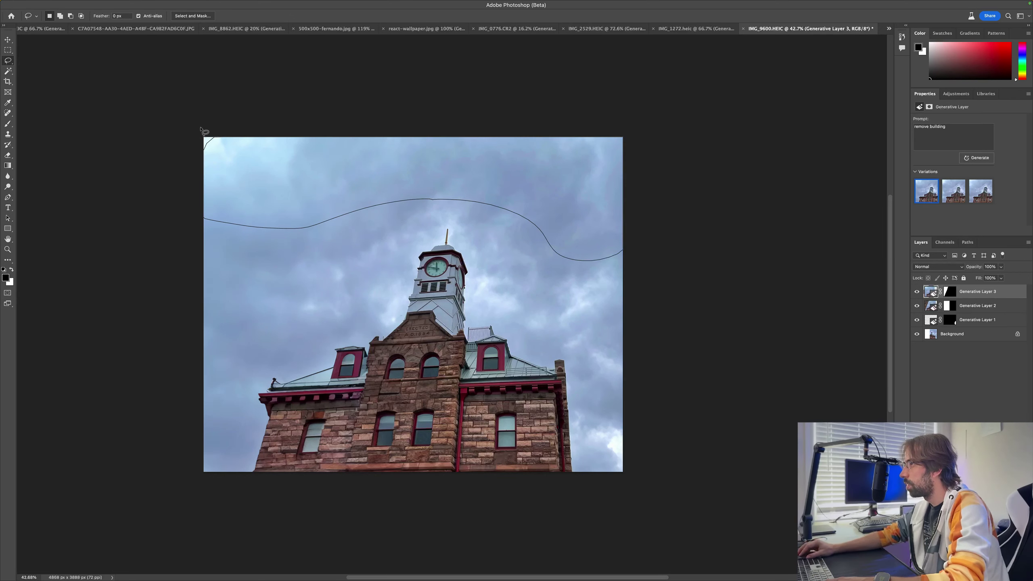
# - Close the upper-sky lasso and generate 'add an airplane' into it
pyautogui.moveTo(202, 129); pyautogui.dragTo(204, 137)
pyautogui.click(346, 272)
pyautogui.write('add UFO')
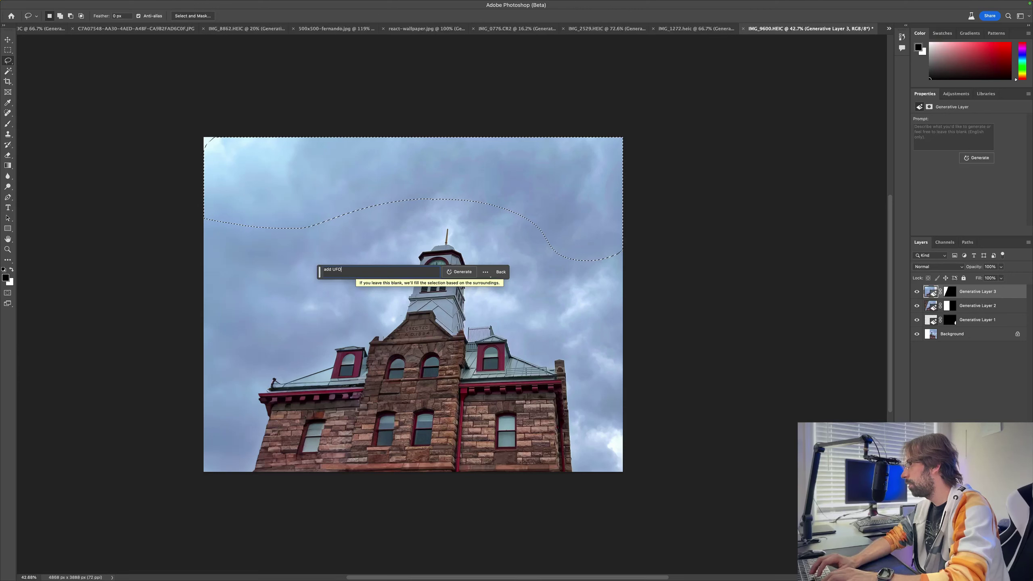
pyautogui.click(459, 272)
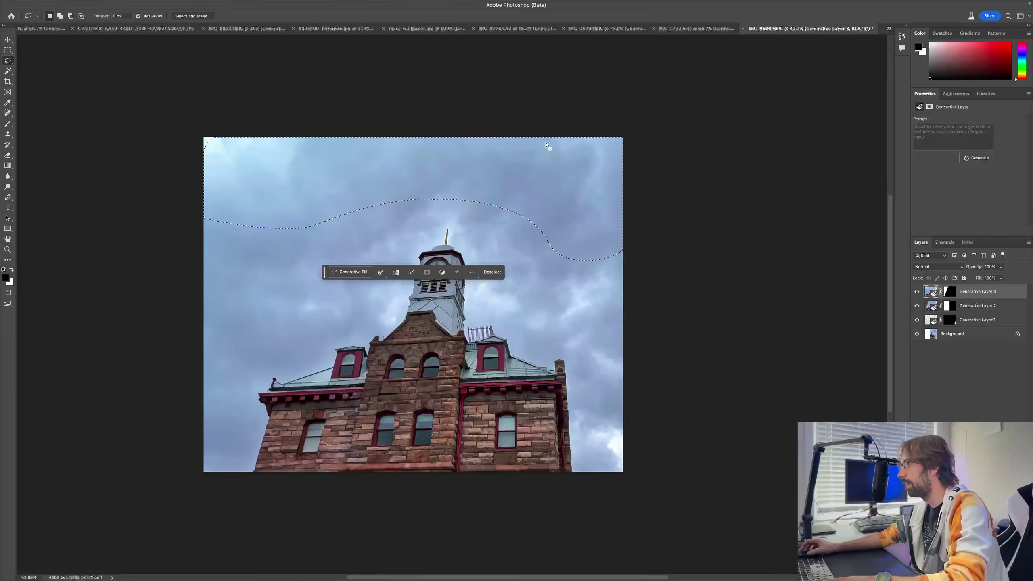
pyautogui.click(364, 273)
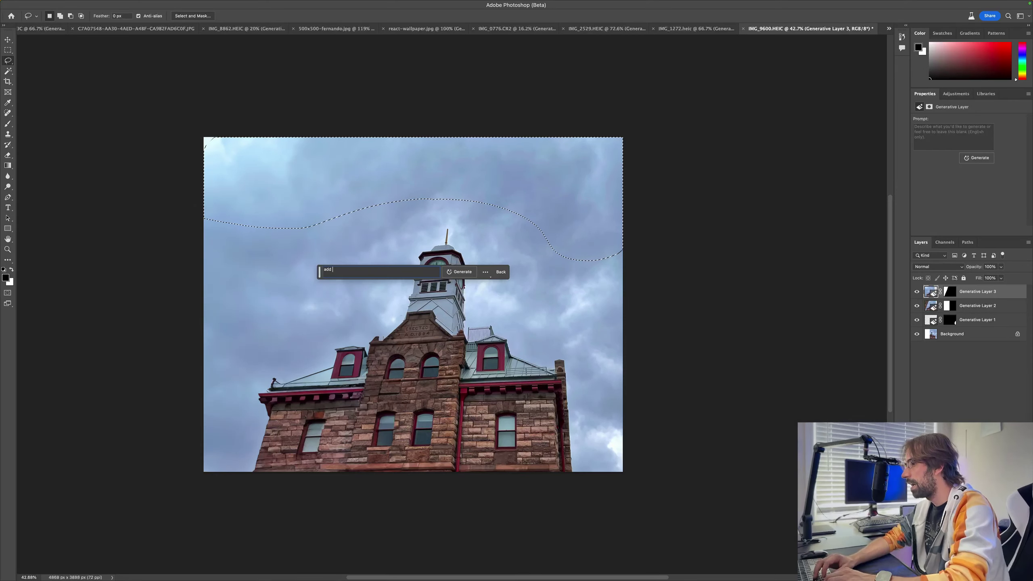
pyautogui.write('add an airplain')
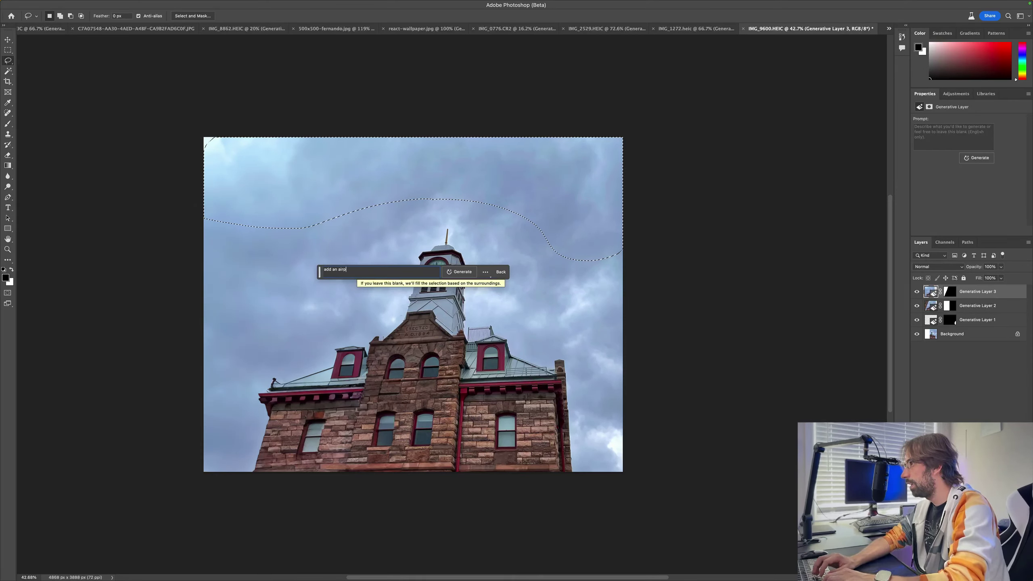
pyautogui.press('Return')
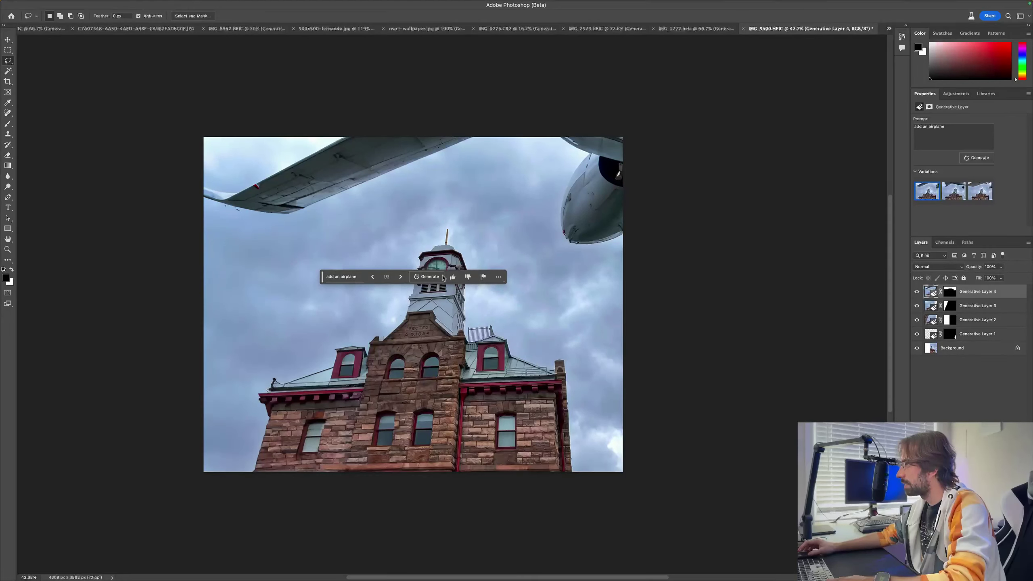
# - Browse the airplane variations, generate another batch, and step through to the fourth
pyautogui.click(400, 278)
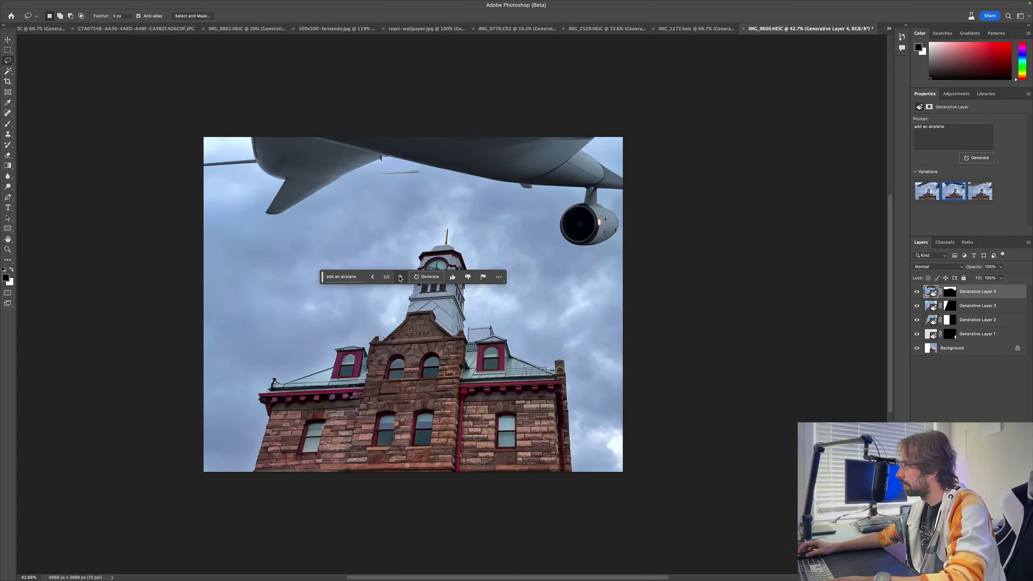
pyautogui.click(400, 277)
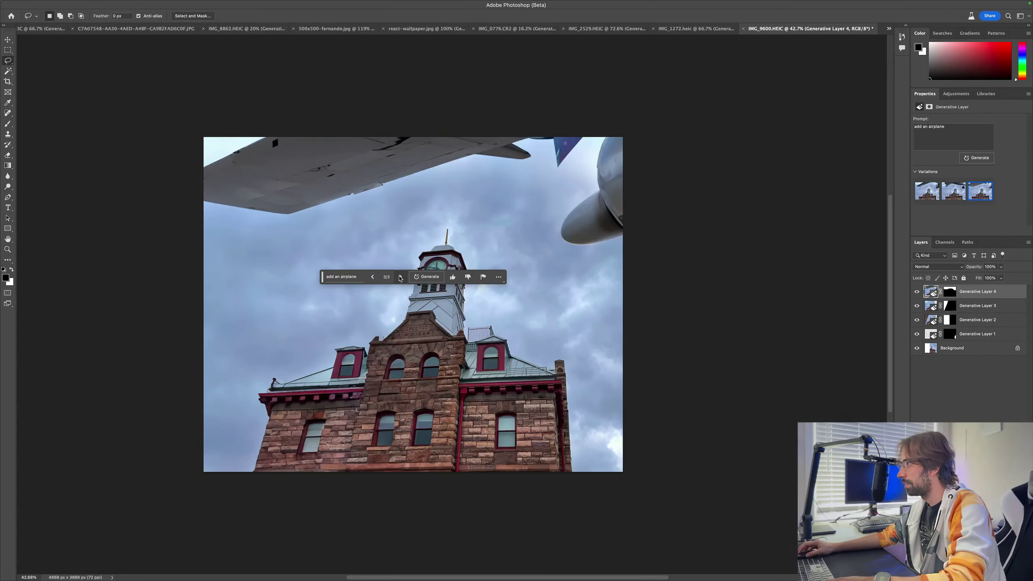
pyautogui.click(400, 277)
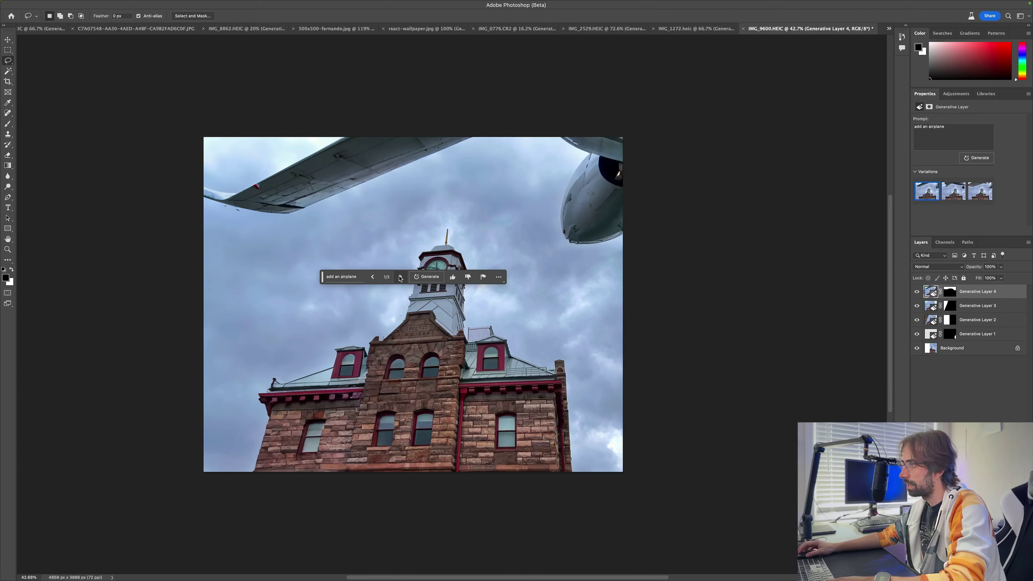
pyautogui.click(426, 277)
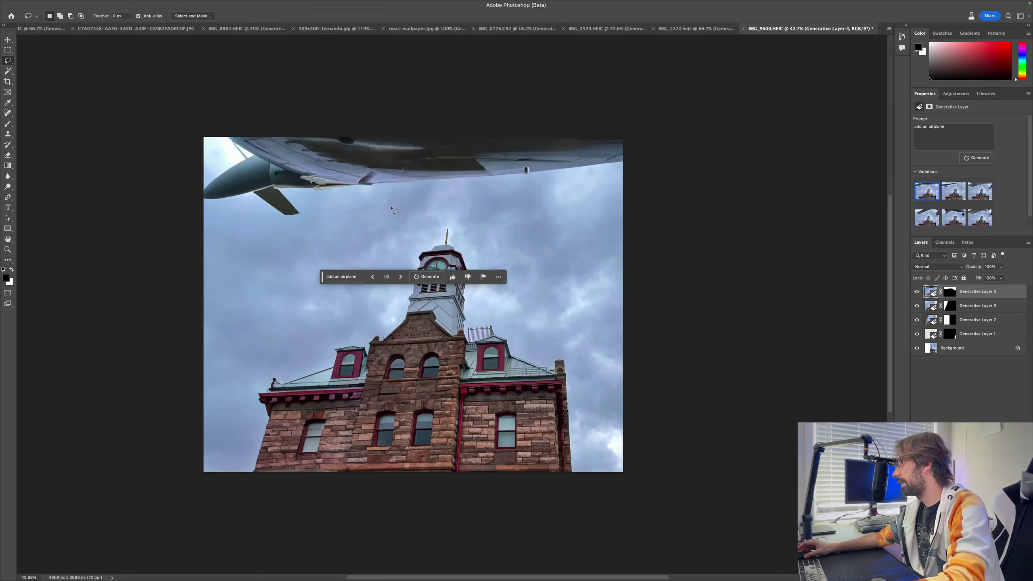
pyautogui.click(403, 280)
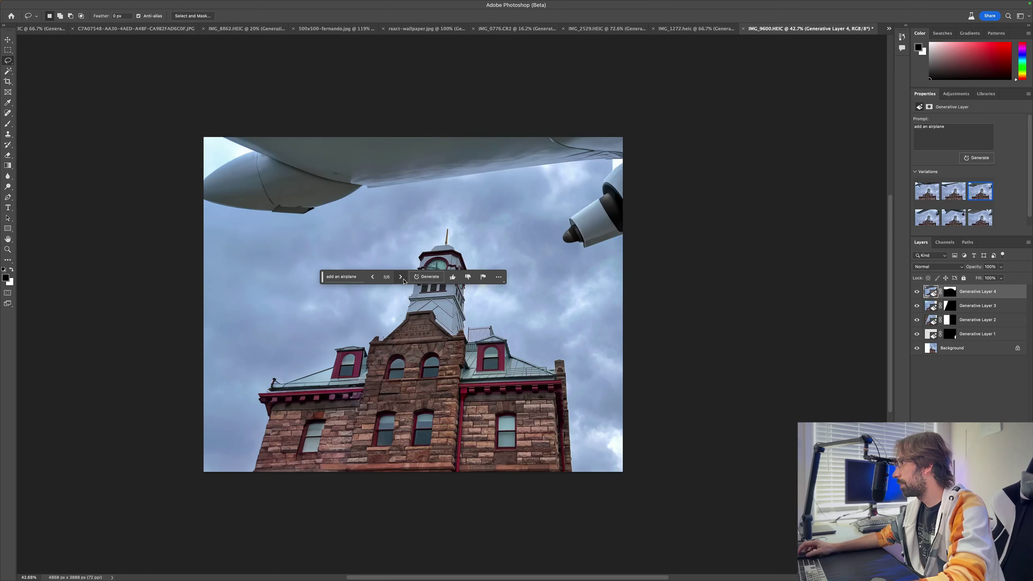
pyautogui.click(403, 279)
# - Regenerate with the prompt 'add an airplane flying in the background'
pyautogui.click(342, 277)
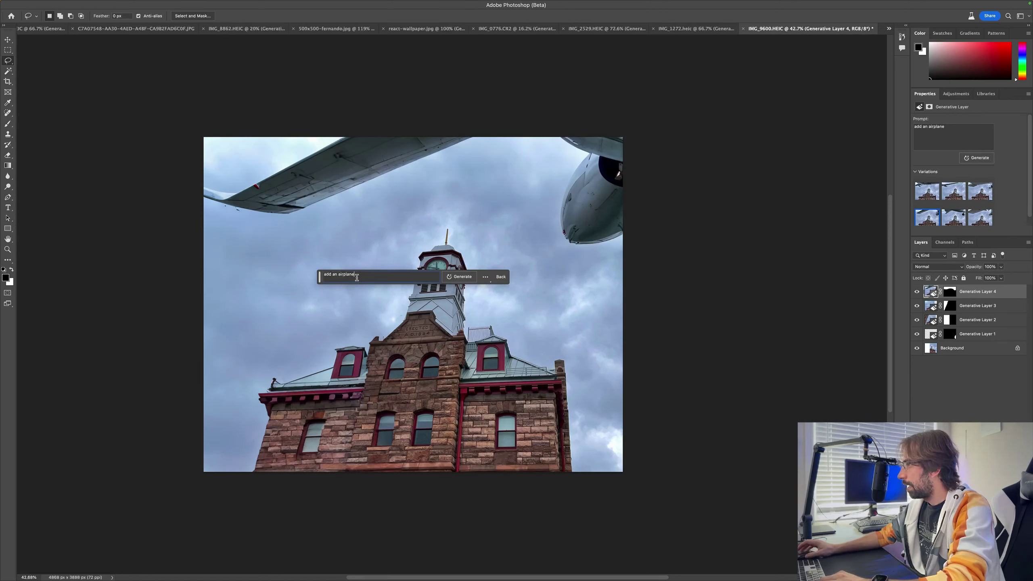
pyautogui.write('add ')
pyautogui.write('air')
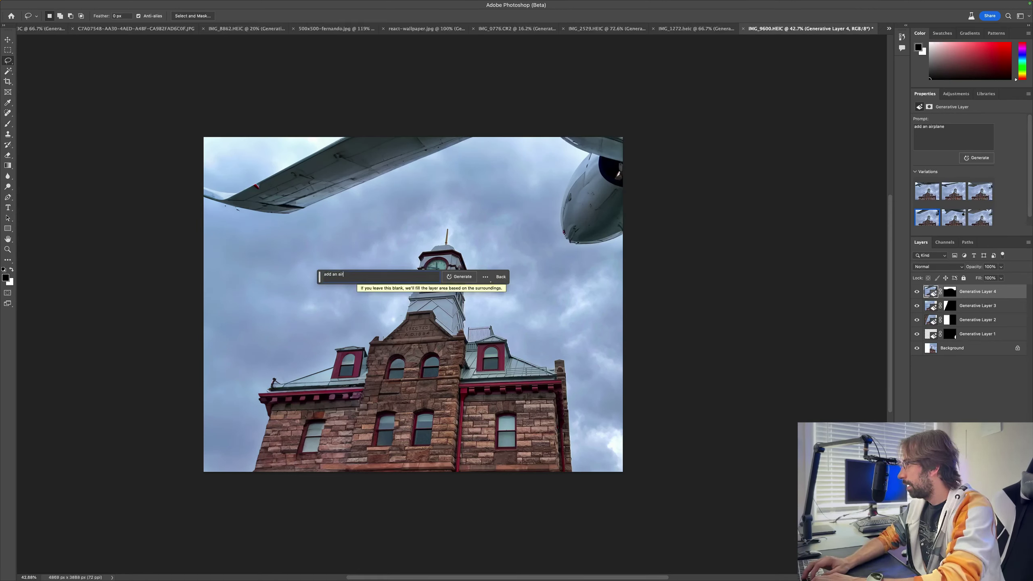
pyautogui.write('ly')
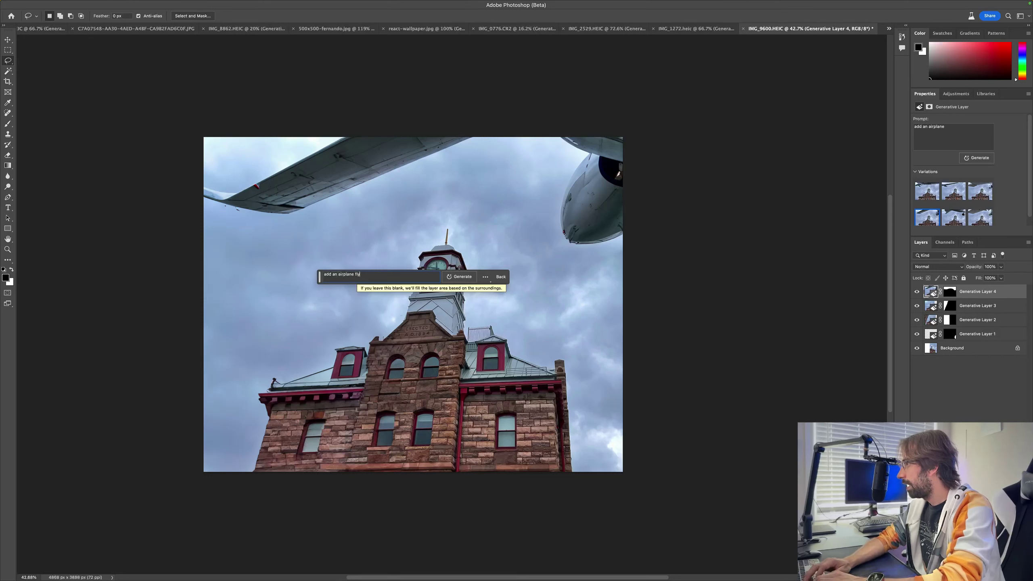
pyautogui.press('BackSpace')
pyautogui.press('BackSpace')
pyautogui.write('in the backgo')
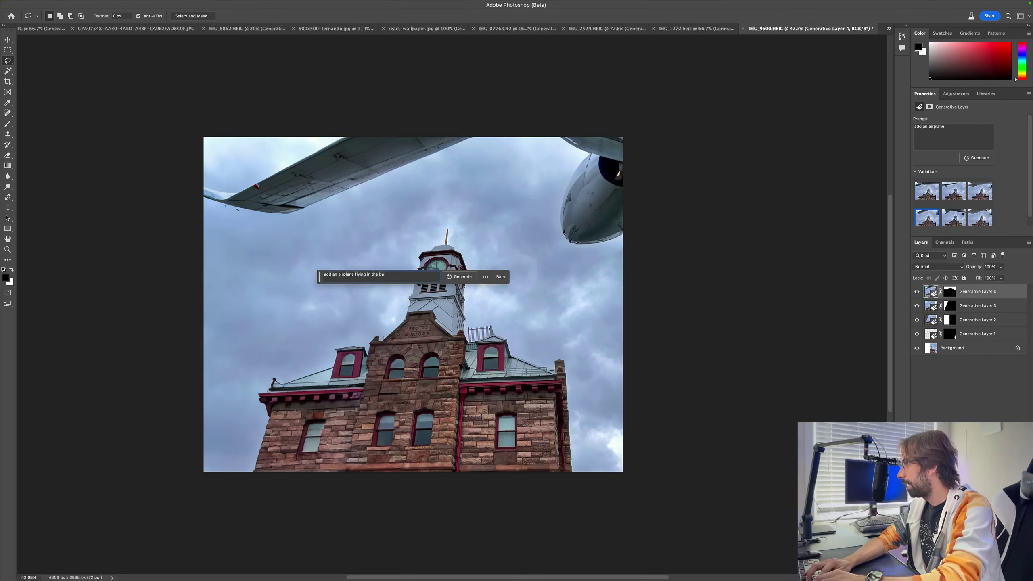
pyautogui.press('Return')
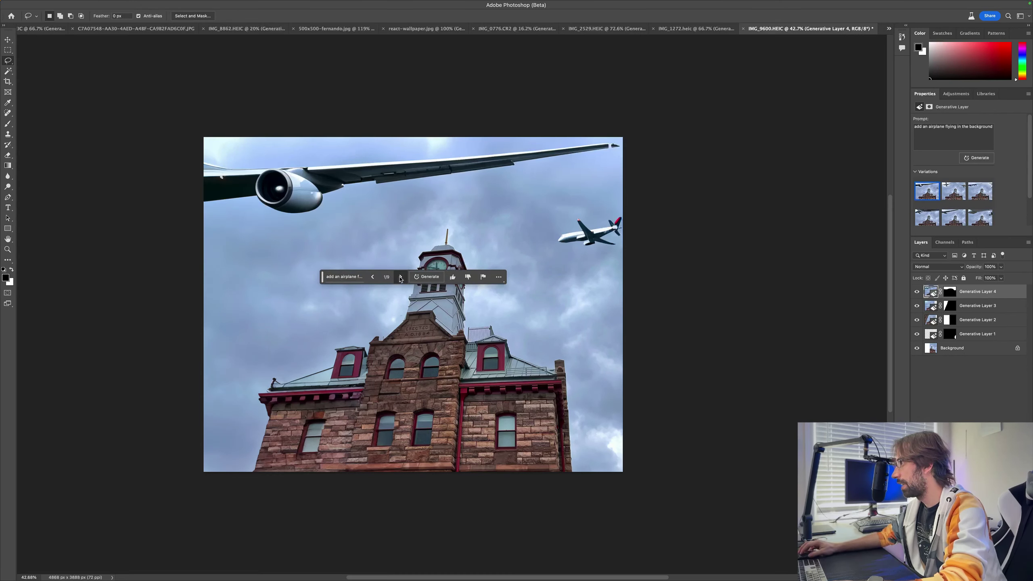
# - Browse the background-airplane variations, then hide Generative Layer 4
pyautogui.click(400, 278)
pyautogui.click(400, 277)
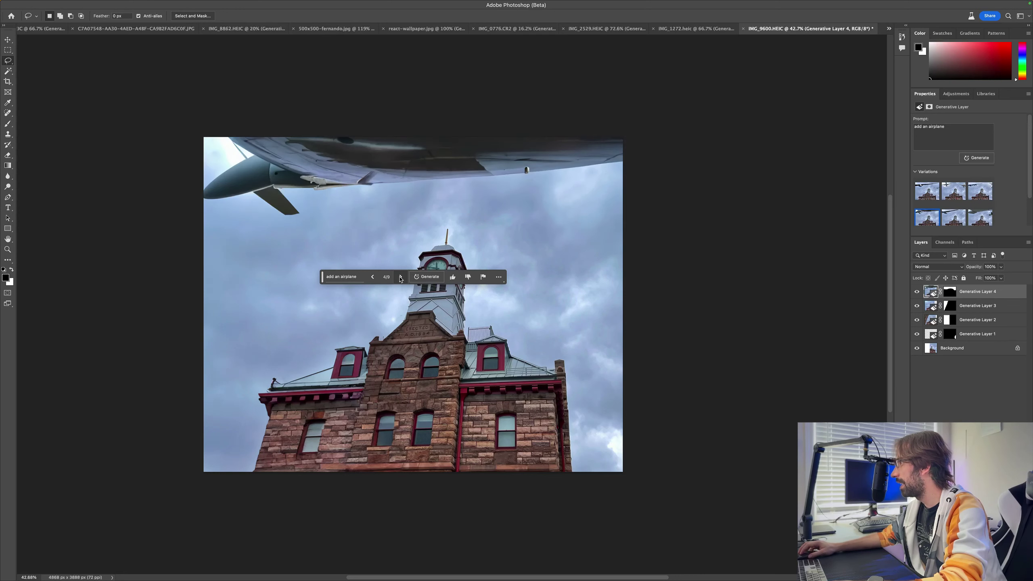
pyautogui.click(378, 280)
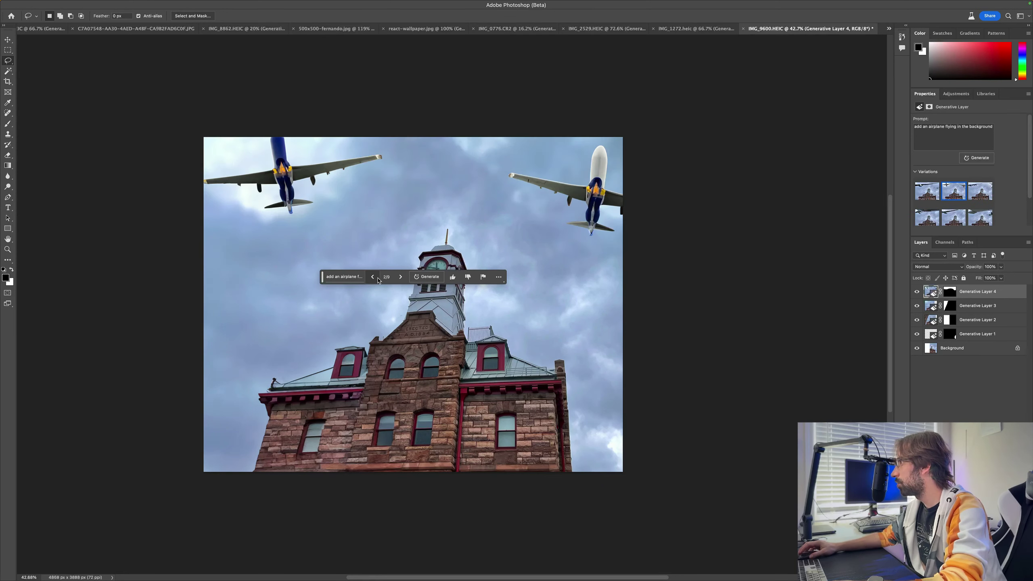
pyautogui.click(917, 292)
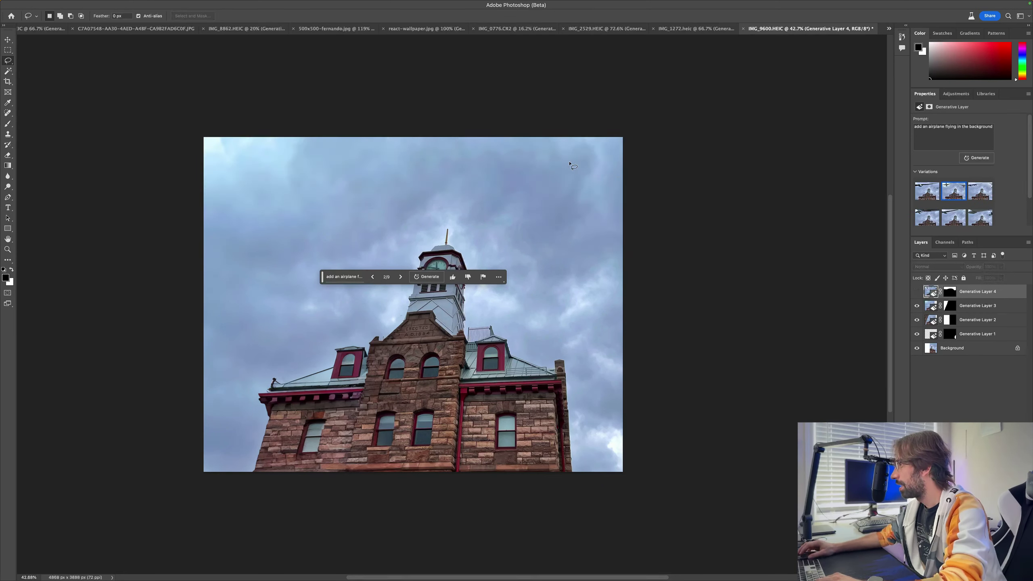
# - Lasso a small upper-right sky patch, generate 'add a flying airplane', and keep variation 3/3
pyautogui.moveTo(596, 212); pyautogui.dragTo(560, 143)
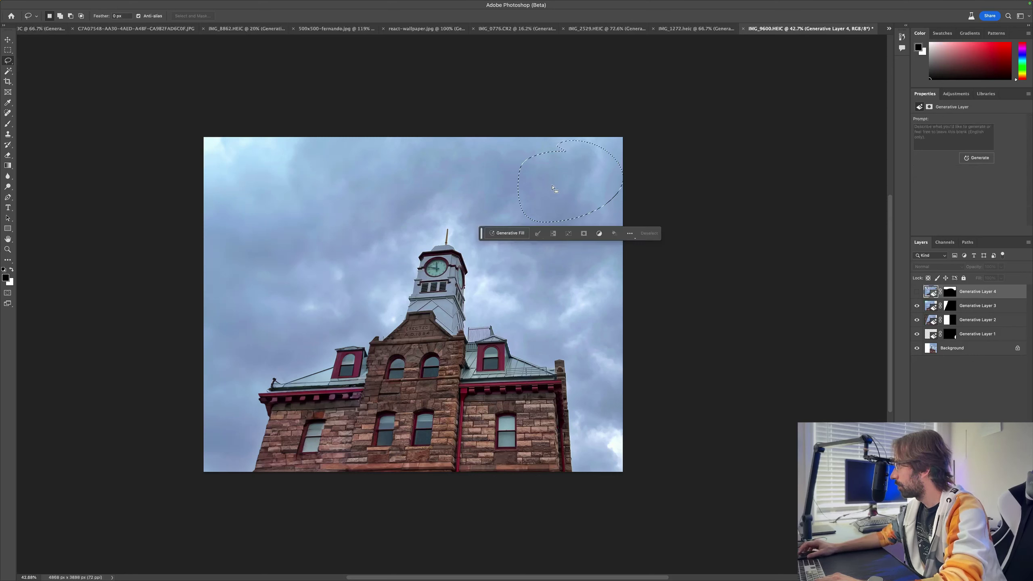
pyautogui.click(505, 234)
pyautogui.write('add a flygin')
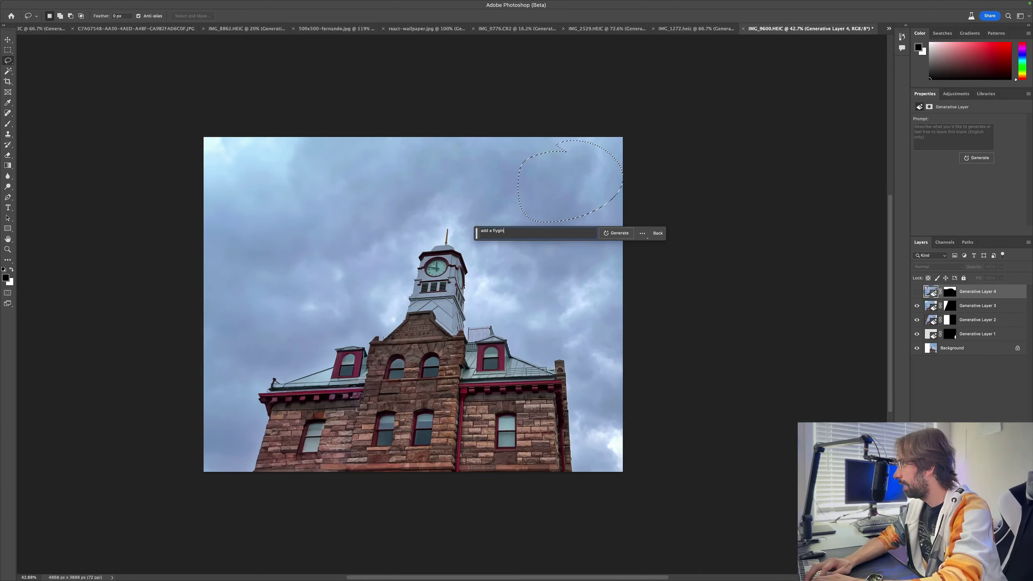
pyautogui.press('BackSpace')
pyautogui.press('BackSpace')
pyautogui.press('BackSpace')
pyautogui.write('ing airplane')
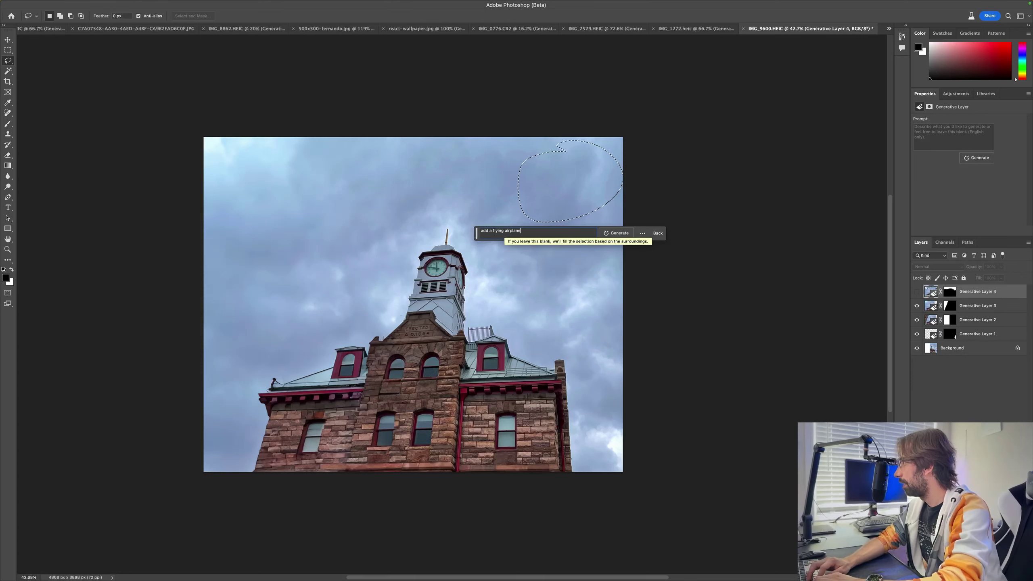
pyautogui.press('Return')
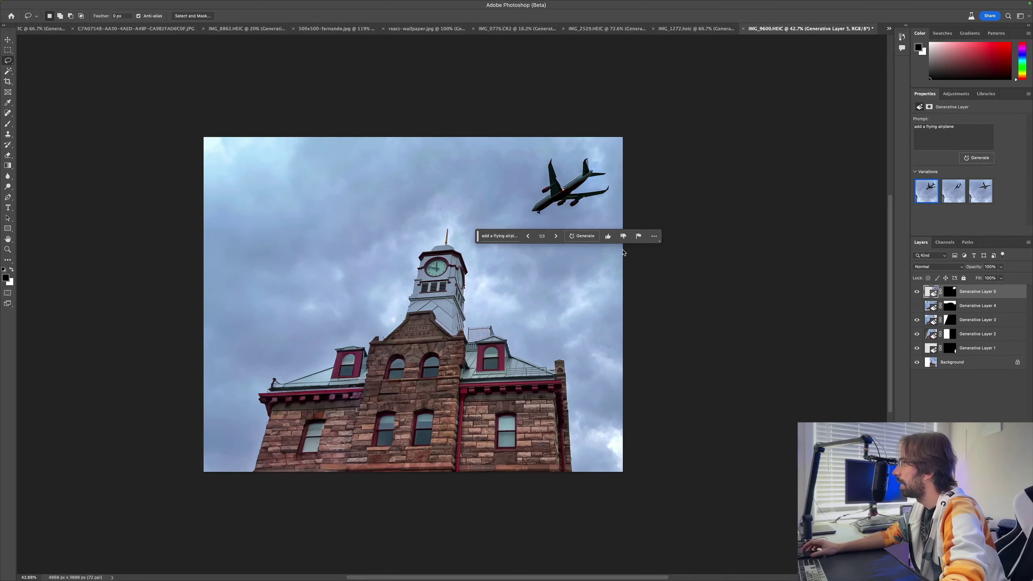
pyautogui.click(555, 236)
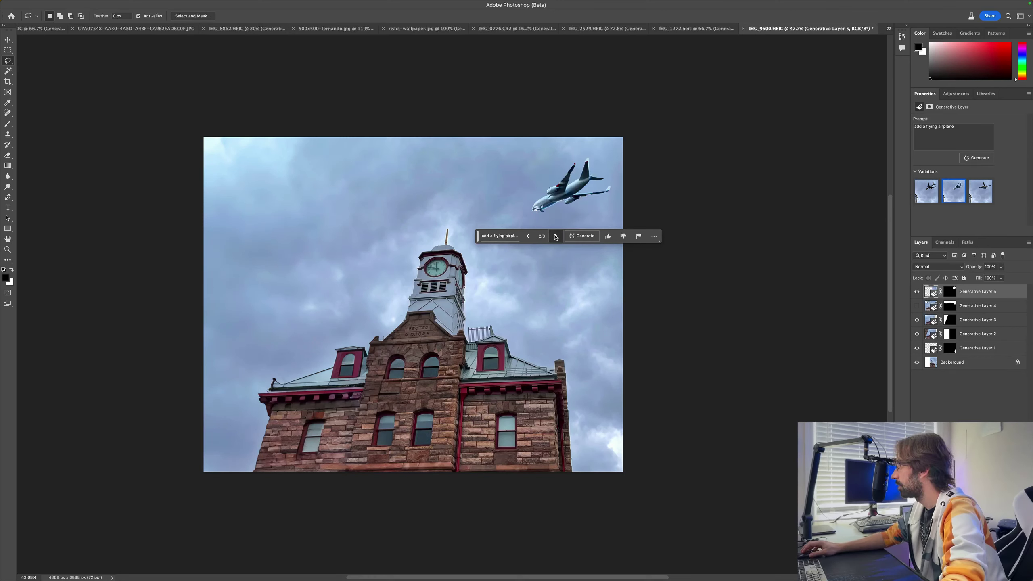
pyautogui.click(556, 236)
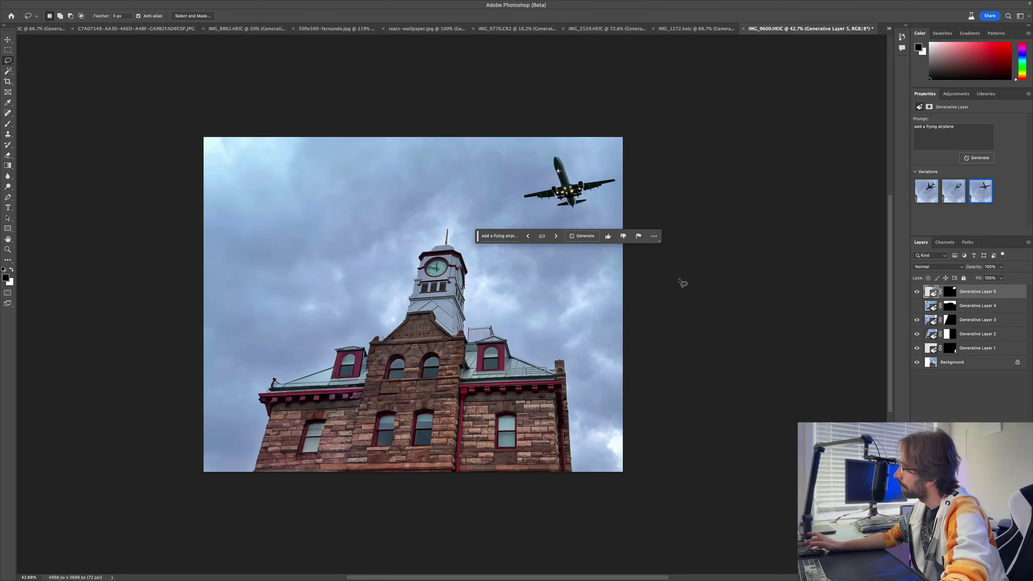